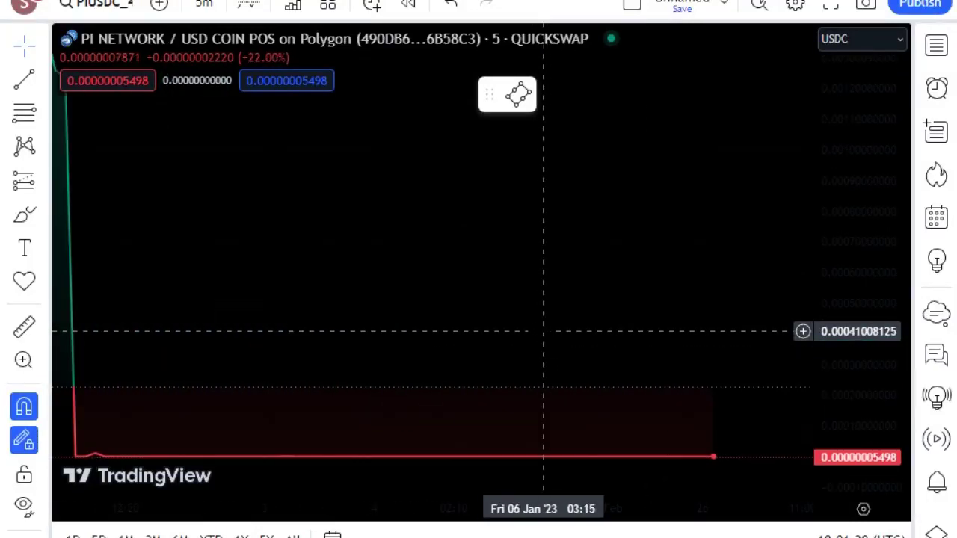
Zoom and pan the PI/USDC chart so the early-January rally and crash fill the view.
scroll(534, 333, "up", 2)
scroll(534, 333, "up", 2)
scroll(530, 357, "up", 2)
scroll(490, 364, "up", 2)
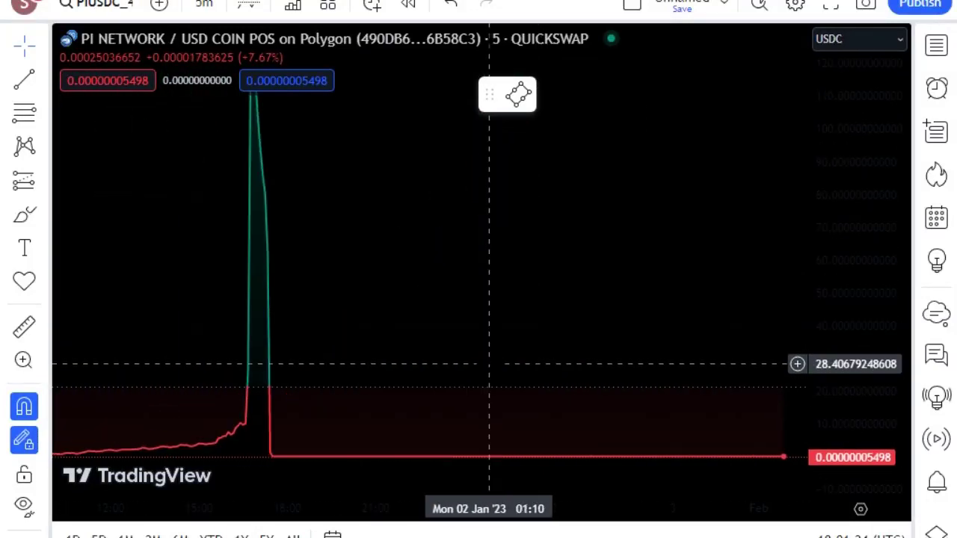
scroll(490, 364, "down", 2)
scroll(488, 364, "left", 2)
scroll(487, 364, "right", 2)
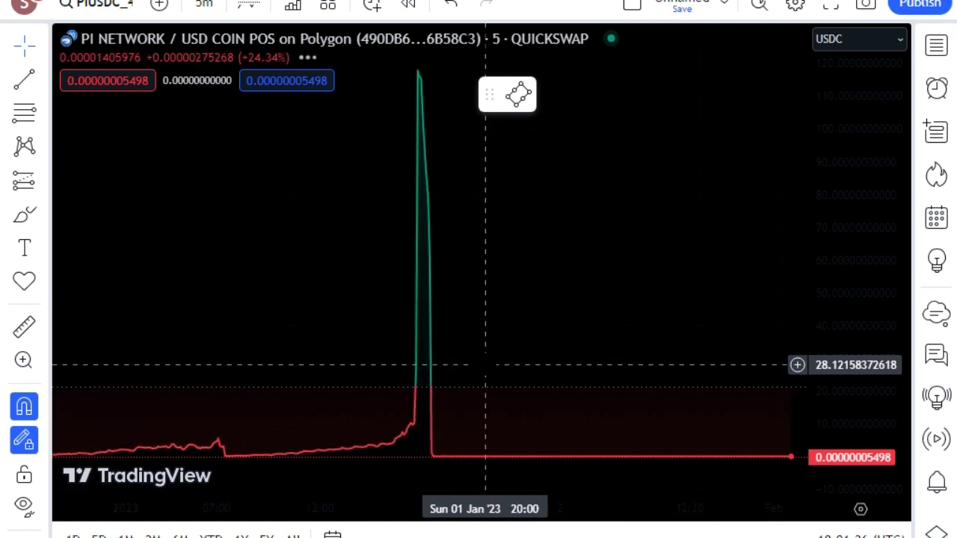
scroll(487, 364, "right", 3)
scroll(487, 365, "up", 3)
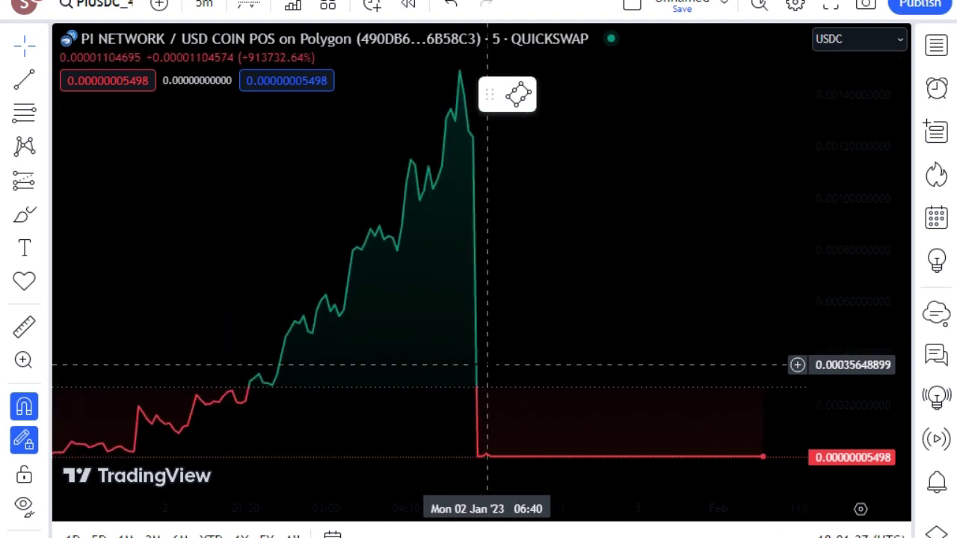
left_click(28, 217)
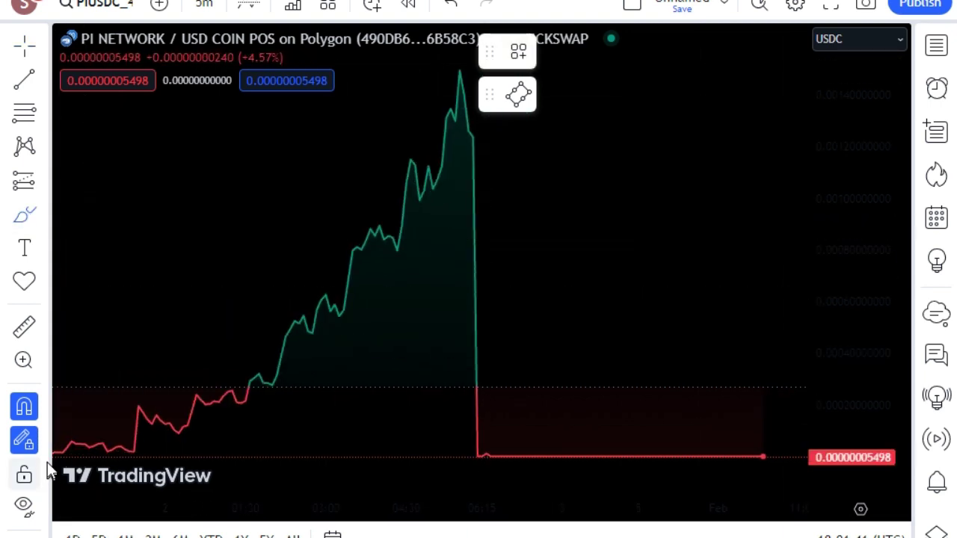
Trace the early lows up the price line with a red brush stroke.
left_click_drag(67, 449, 59, 452)
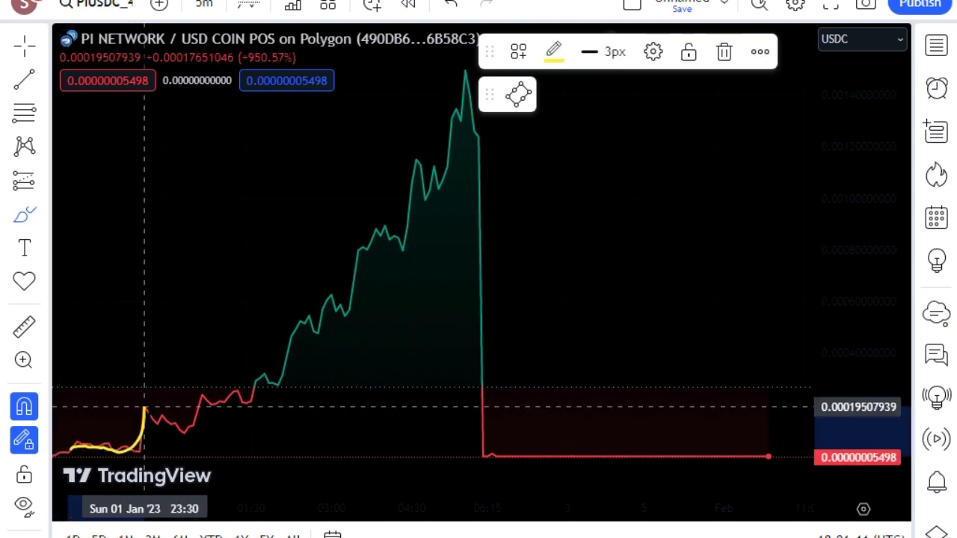
left_click_drag(118, 450, 252, 386)
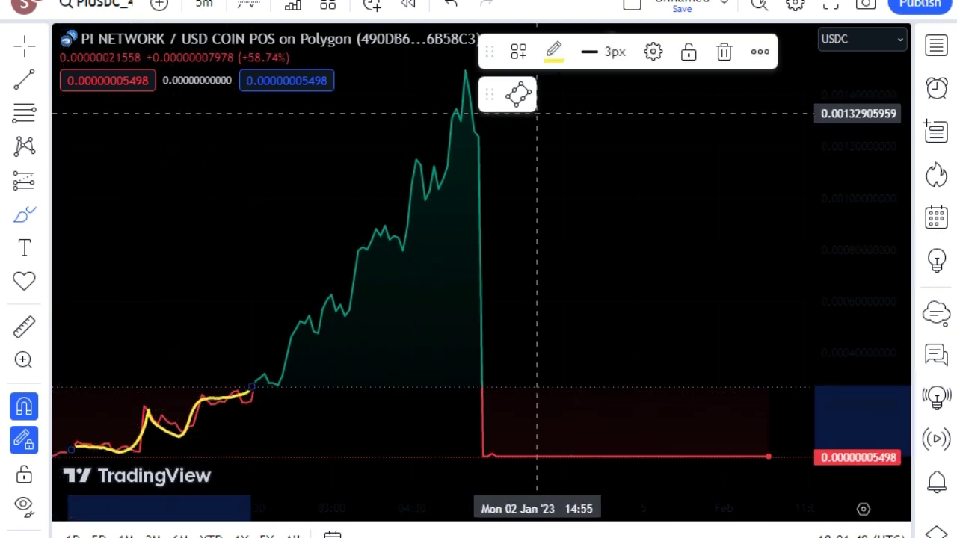
left_click(553, 53)
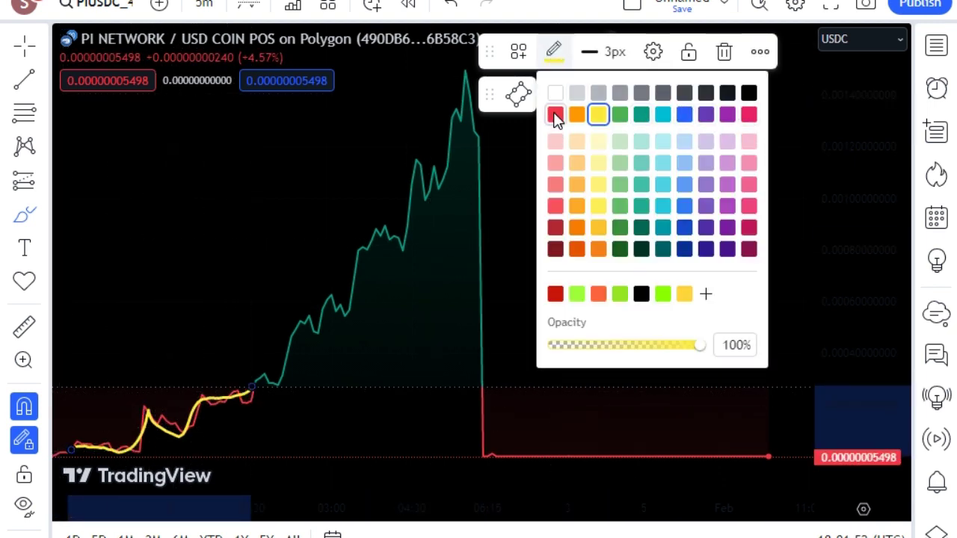
left_click(555, 116)
Trace the rally in teal, then the crash and flat tail in red.
mouse_move(284, 378)
left_mouse_down()
mouse_move(364, 247)
mouse_move(395, 239)
mouse_move(427, 149)
mouse_move(438, 187)
mouse_move(479, 137)
mouse_move(479, 364)
left_mouse_up()
left_click(553, 51)
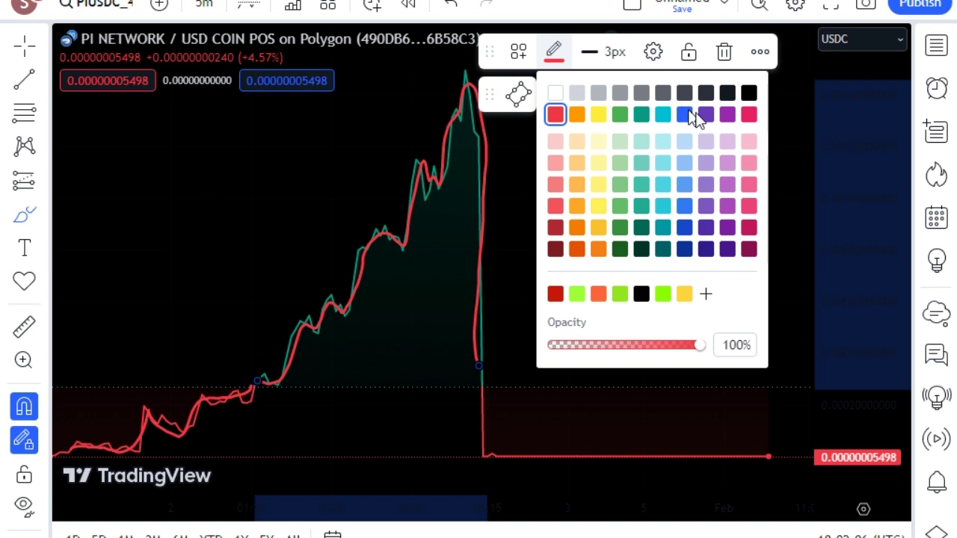
left_click(641, 114)
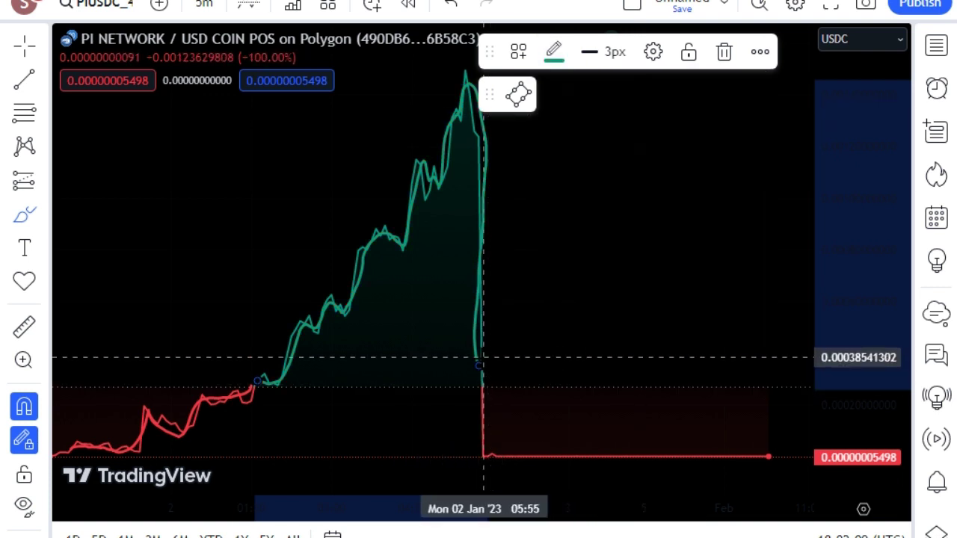
mouse_move(484, 365)
left_mouse_down()
mouse_move(487, 457)
mouse_move(766, 457)
left_mouse_up()
left_click(561, 58)
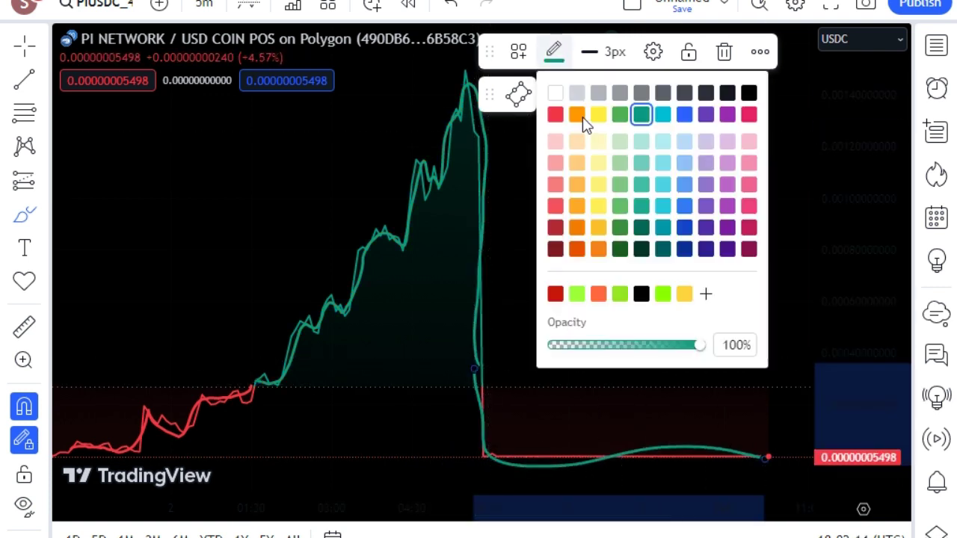
left_click(559, 116)
scroll(442, 309, "right", 5)
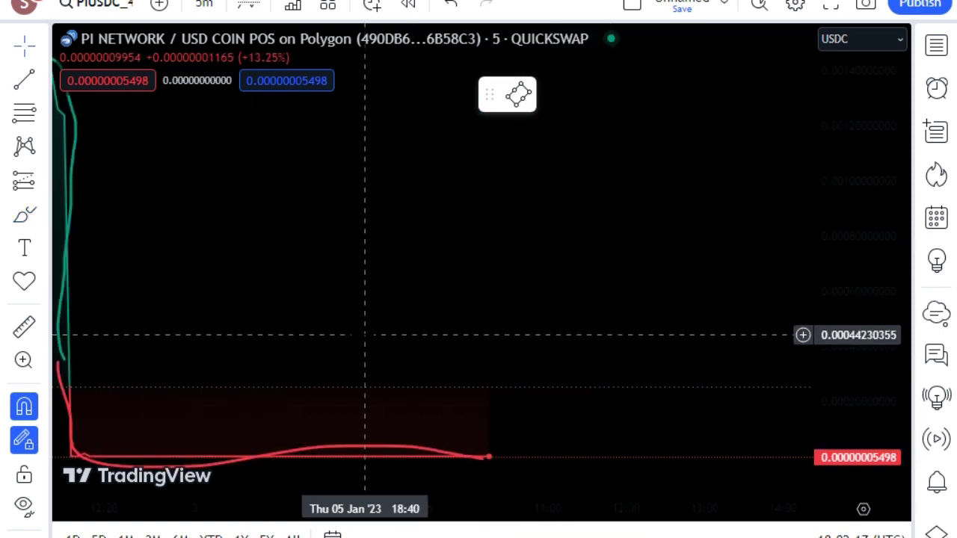
scroll(366, 332, "down", 2)
scroll(363, 332, "down", 2)
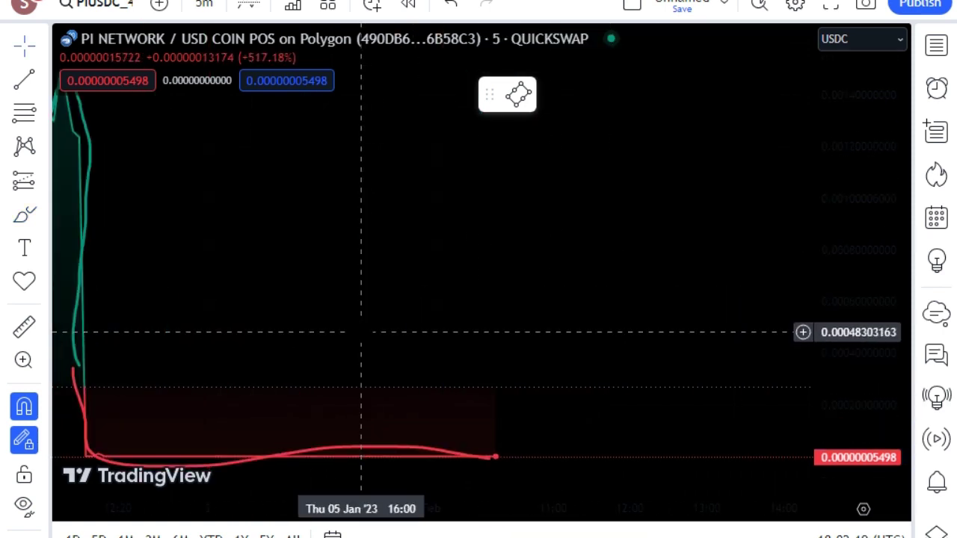
scroll(361, 332, "down", 2)
scroll(359, 331, "down", 2)
scroll(359, 332, "up", 1)
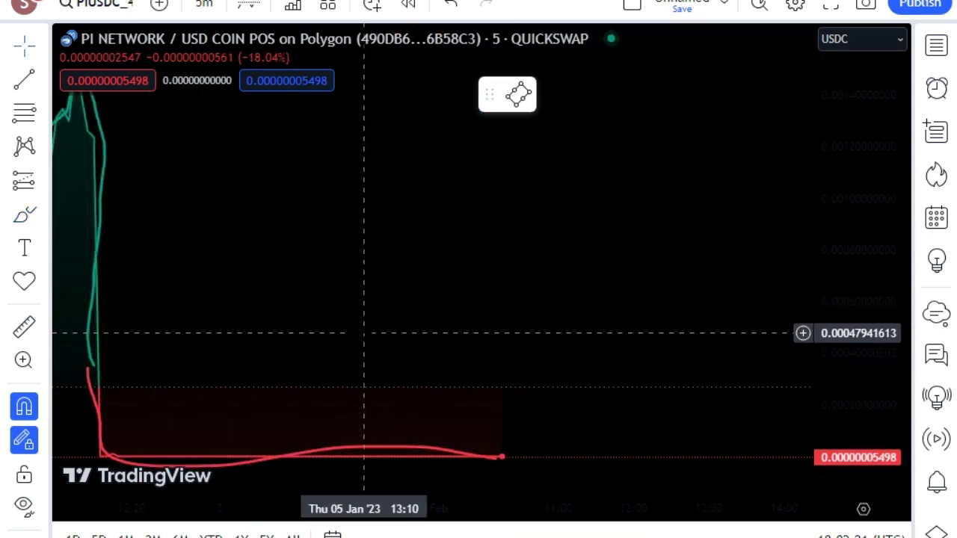
scroll(360, 332, "up", 3)
scroll(360, 332, "down", 2)
scroll(359, 332, "down", 1)
scroll(358, 332, "down", 1)
scroll(358, 331, "down", 1)
scroll(354, 332, "down", 2)
scroll(352, 332, "up", 2)
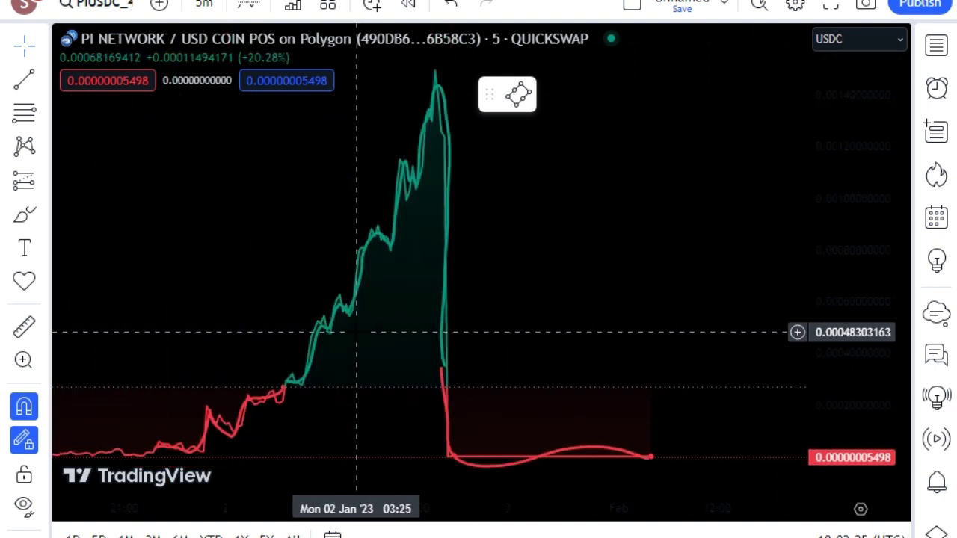
scroll(532, 332, "up", 3)
scroll(538, 331, "down", 2)
scroll(538, 331, "down", 2)
scroll(544, 332, "down", 1)
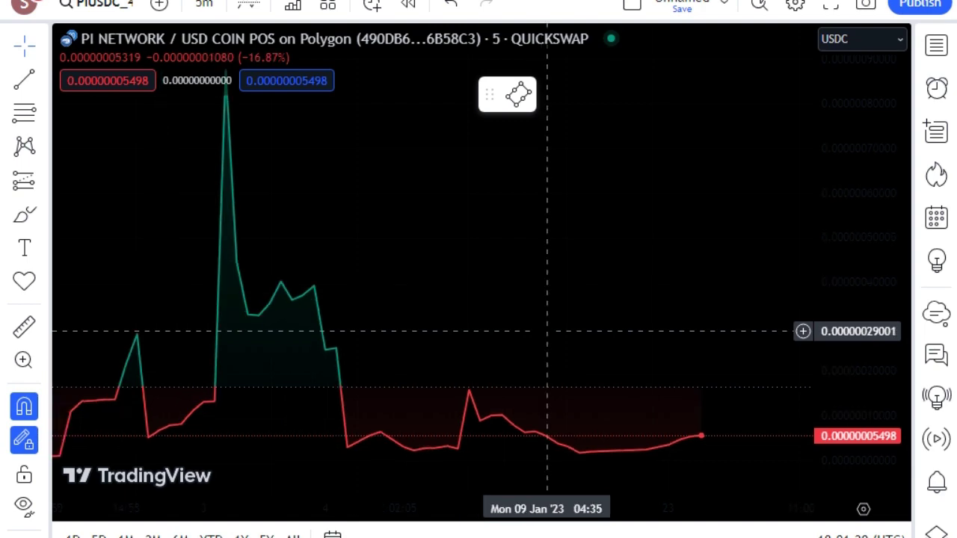
scroll(543, 331, "down", 1)
scroll(541, 332, "down", 1)
scroll(523, 344, "up", 3)
scroll(495, 358, "down", 2)
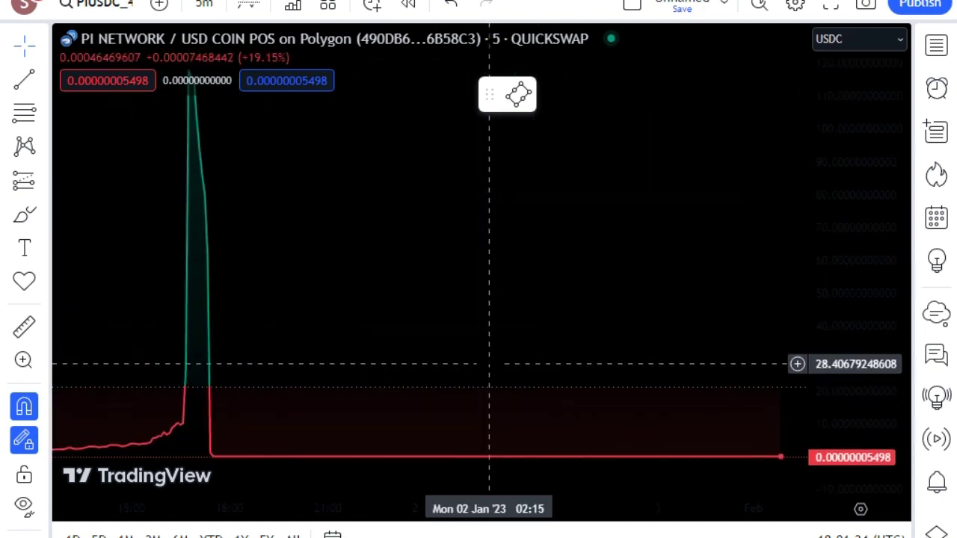
scroll(488, 364, "down", 2)
scroll(487, 364, "up", 1)
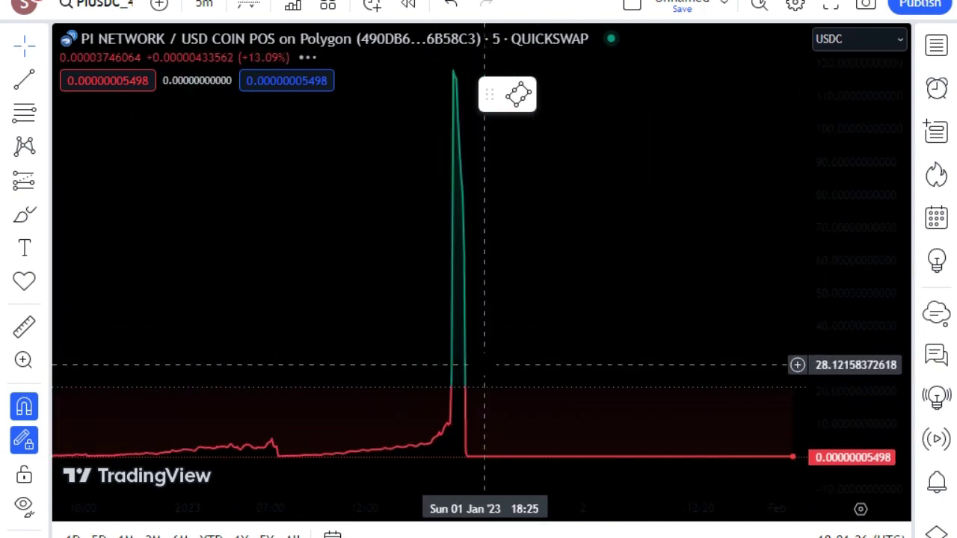
scroll(487, 364, "up", 2)
scroll(291, 303, "up", 3)
left_click_drag(291, 303, 32, 227)
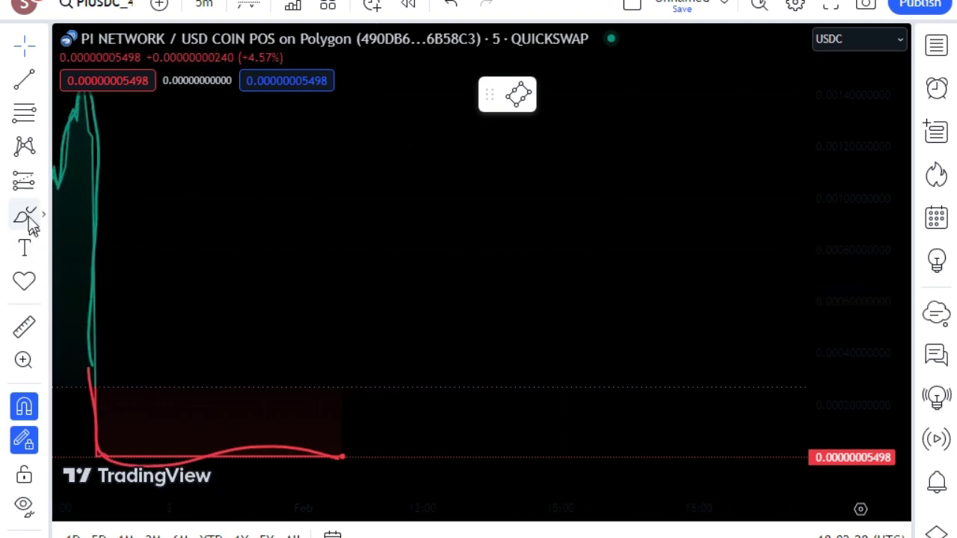
Brush a letter P on the chart, settling on red after trying white and blue.
left_click(28, 219)
left_click_drag(202, 195, 213, 271)
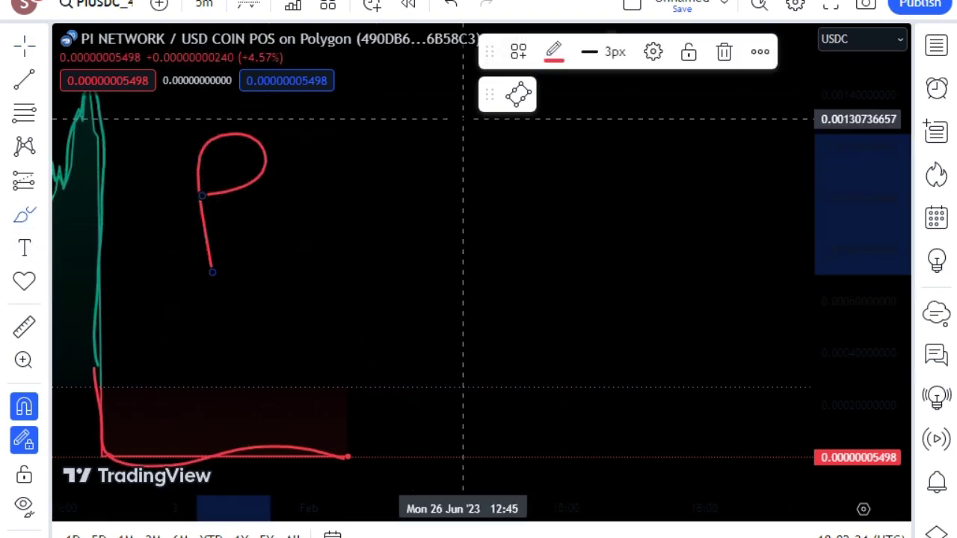
left_click(562, 57)
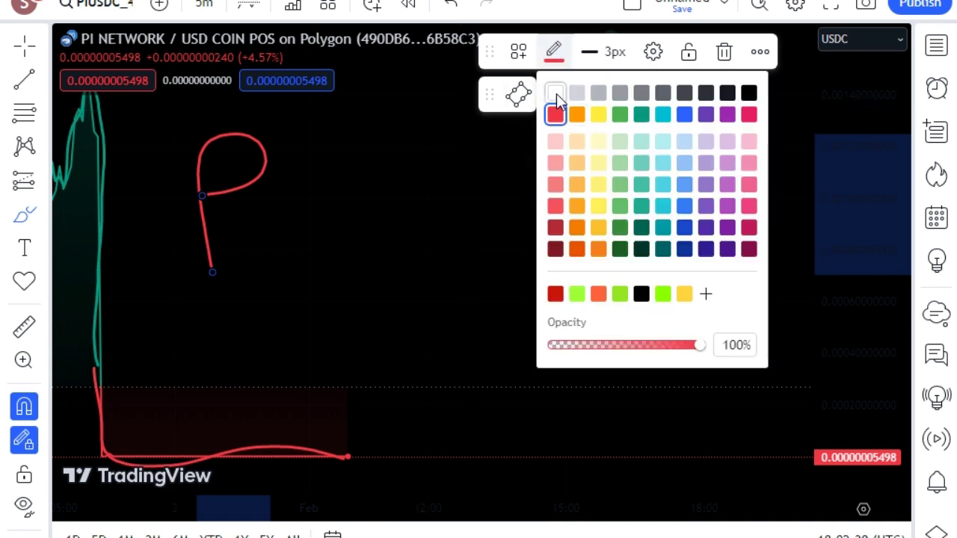
left_click(556, 93)
left_click(560, 56)
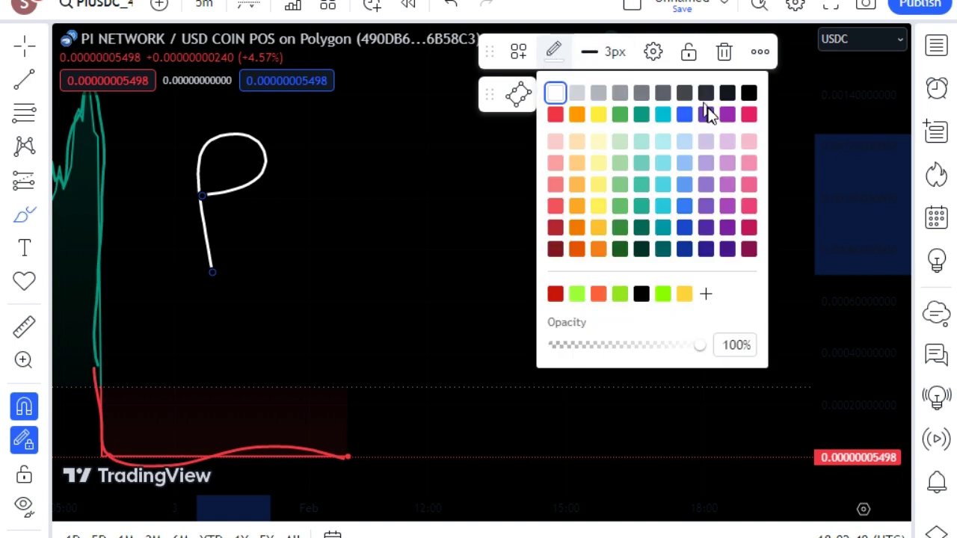
left_click(684, 115)
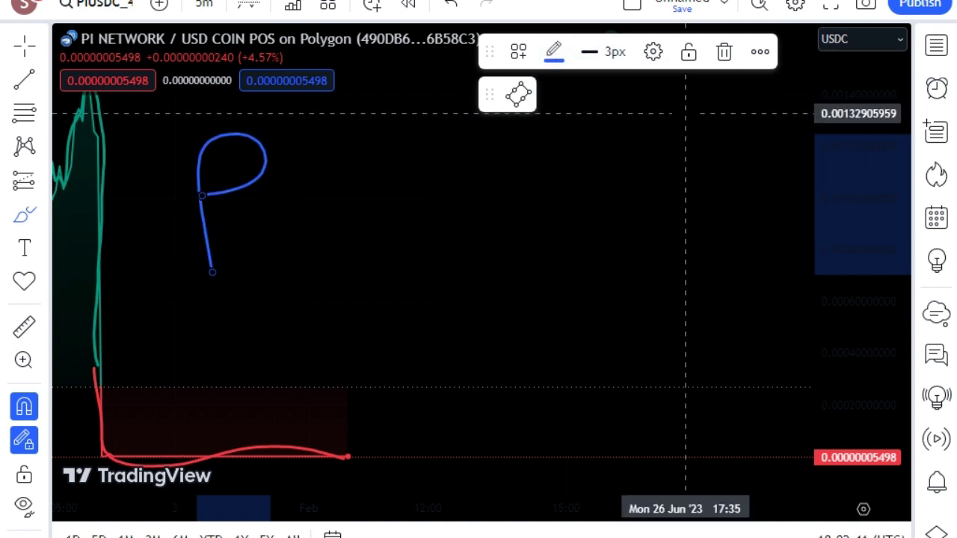
left_click(553, 54)
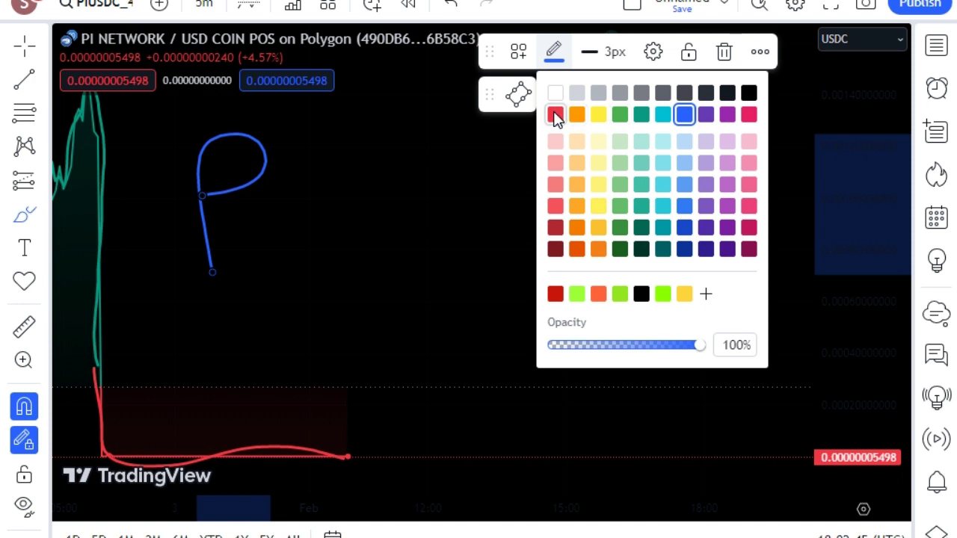
left_click(555, 116)
Add the letter i with its dot and the N's red first upright.
left_click_drag(293, 187, 278, 254)
left_click_drag(297, 149, 294, 165)
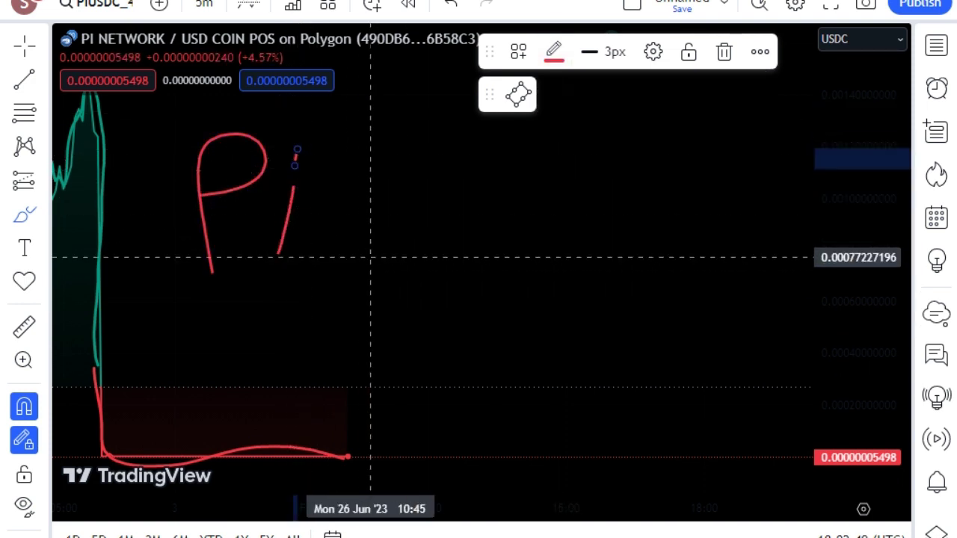
left_click(554, 53)
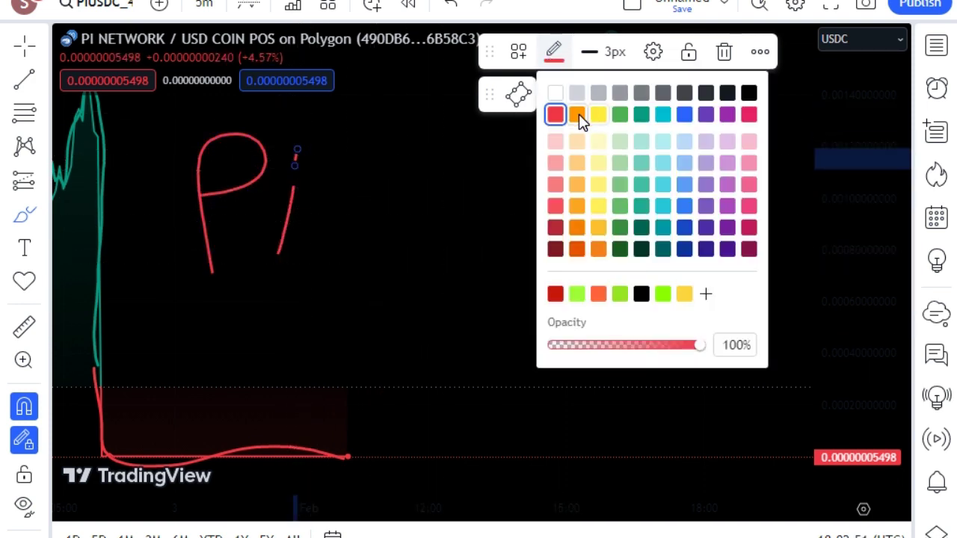
left_click(577, 115)
left_click_drag(341, 270, 359, 127)
left_click(553, 53)
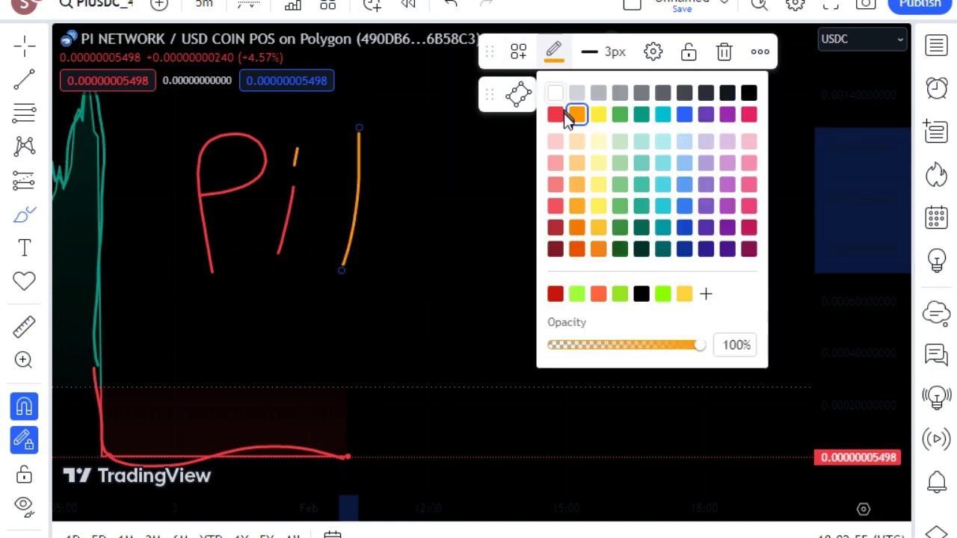
left_click(555, 116)
Finish the N with an orange diagonal and a yellow last stroke.
mouse_move(360, 132)
left_mouse_down()
mouse_move(397, 266)
mouse_move(443, 111)
left_mouse_up()
left_click(553, 52)
left_click(577, 114)
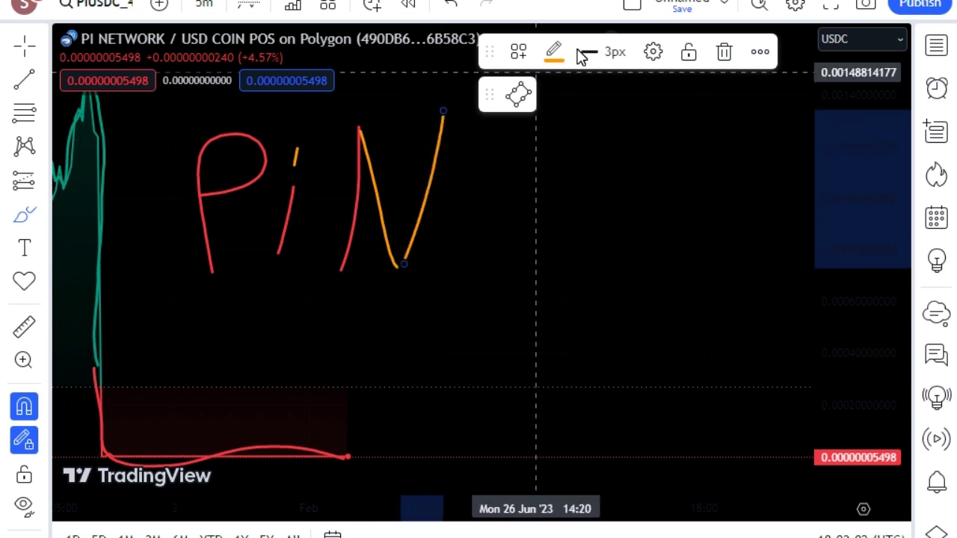
left_click(553, 53)
left_click(598, 114)
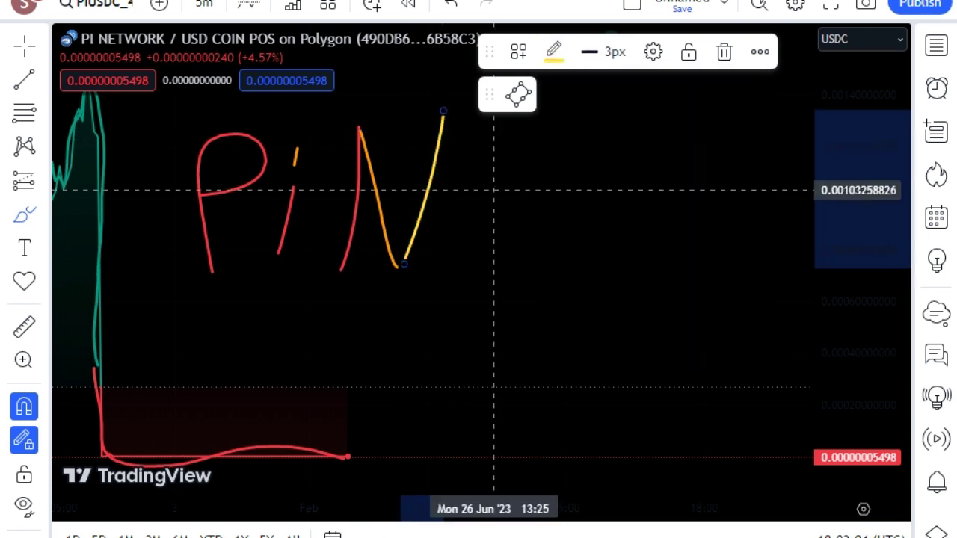
Write a green e and a cyan crossbar for the t.
left_click_drag(489, 209, 535, 229)
left_click(557, 57)
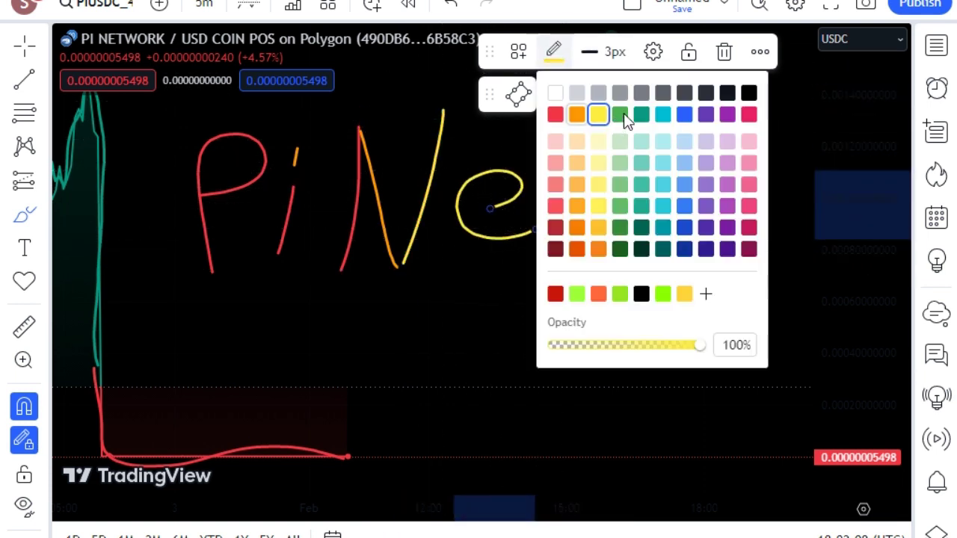
left_click(620, 114)
left_click(555, 60)
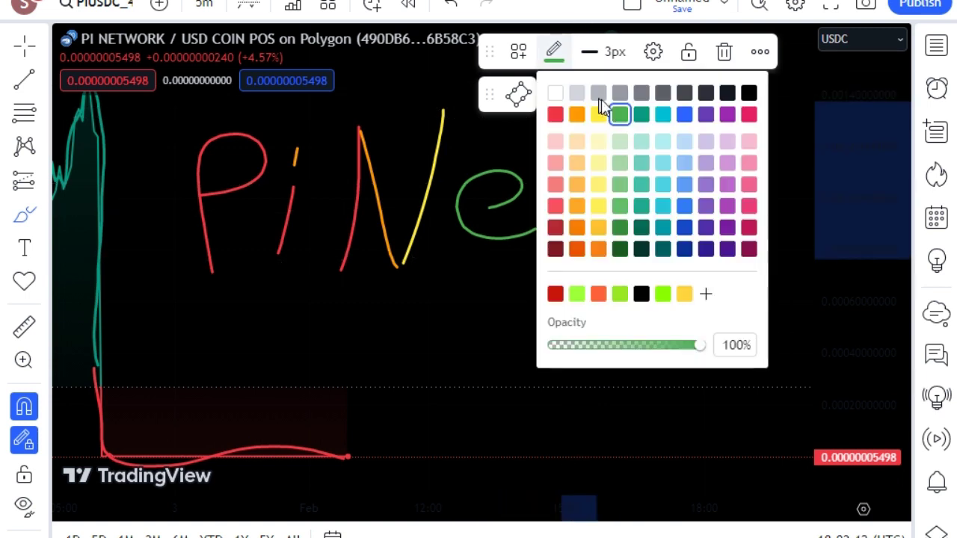
left_click(641, 114)
left_click_drag(531, 145, 604, 145)
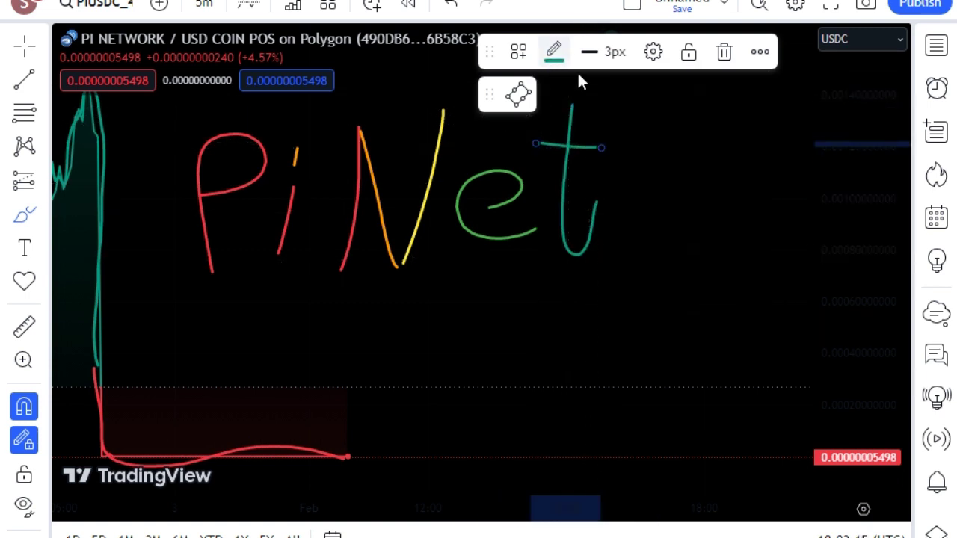
left_click(554, 51)
left_click(663, 115)
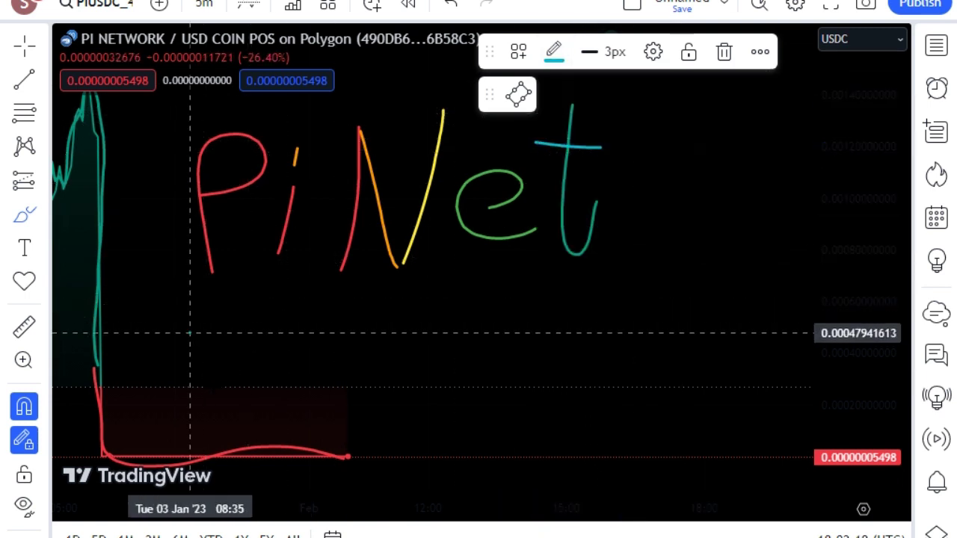
Draw the W below PiNet in blue and purple strokes.
mouse_move(190, 337)
left_mouse_down()
mouse_move(228, 406)
mouse_move(290, 398)
left_mouse_up()
left_click(554, 51)
left_click(685, 115)
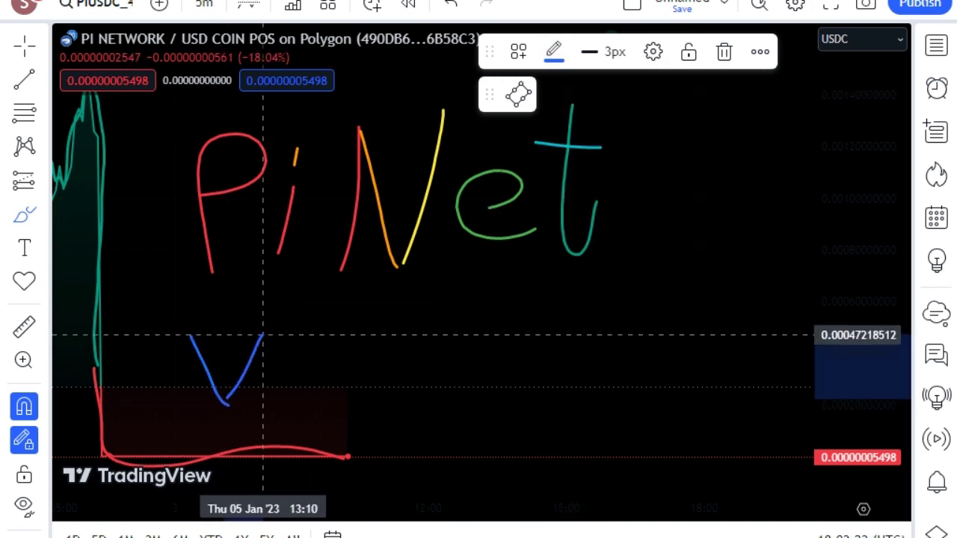
left_click(554, 51)
left_click(706, 114)
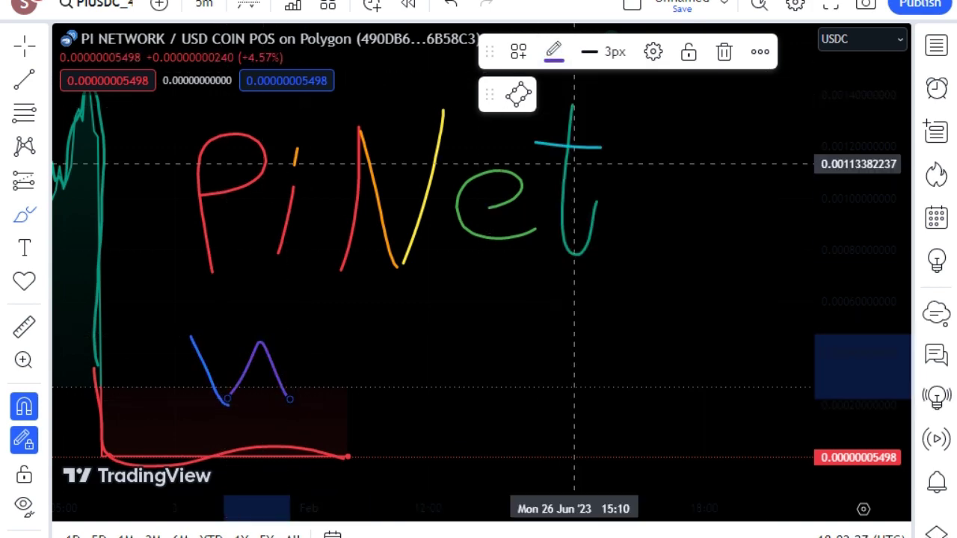
left_click_drag(290, 398, 324, 319)
left_click(554, 51)
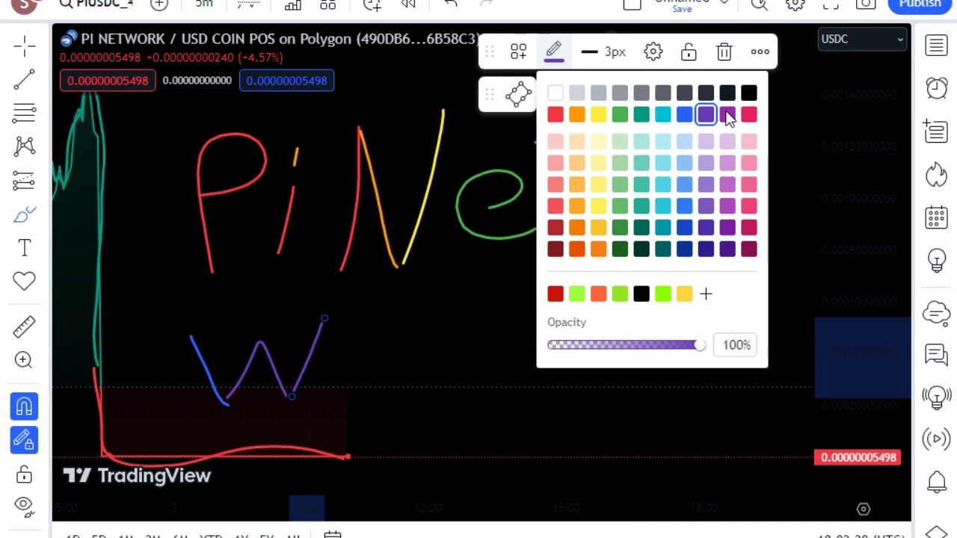
left_click(727, 114)
Add a pink-red o and a white r after the W.
left_click_drag(378, 343, 392, 341)
left_click(553, 51)
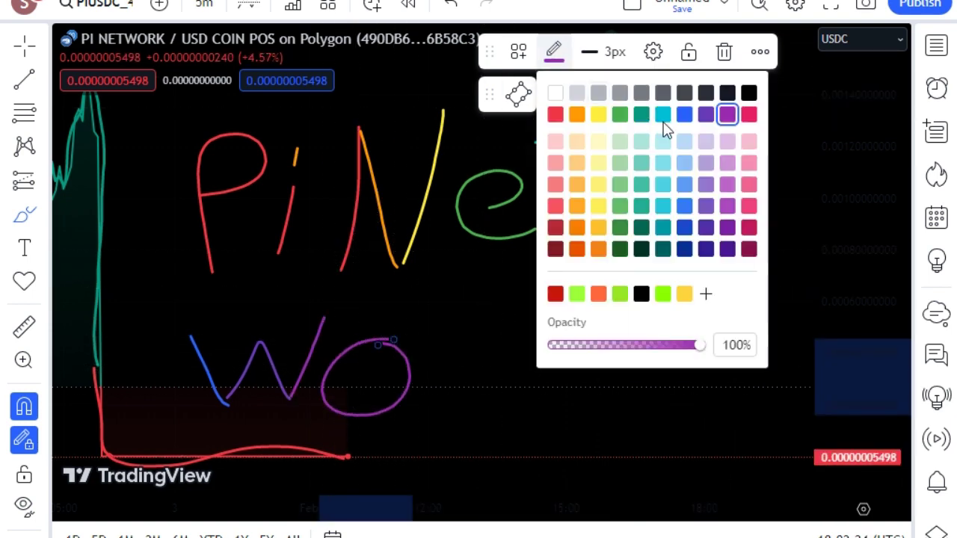
left_click(749, 114)
left_click_drag(405, 312, 466, 313)
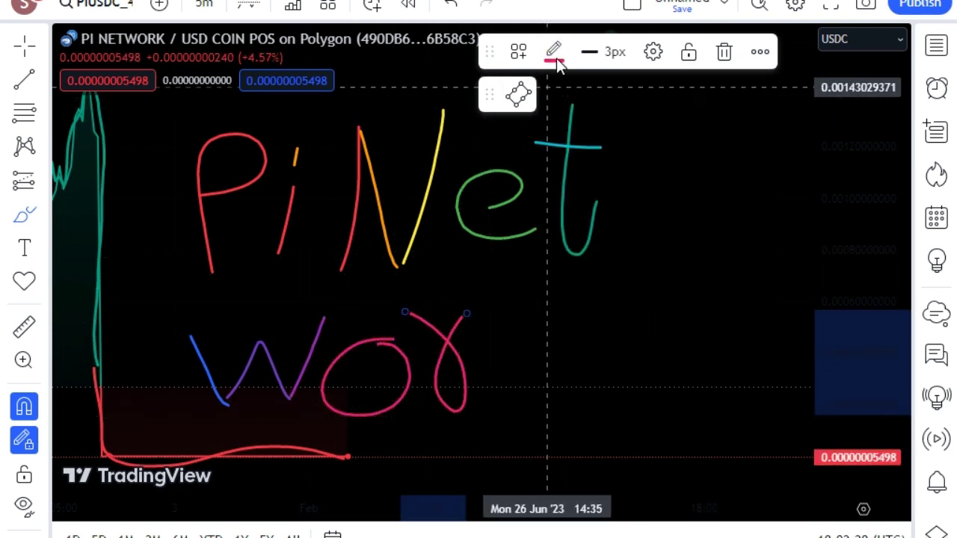
left_click(553, 51)
left_click(555, 92)
Draw the k with a red upright, orange upper arm and yellow lower leg.
left_click_drag(503, 280, 512, 405)
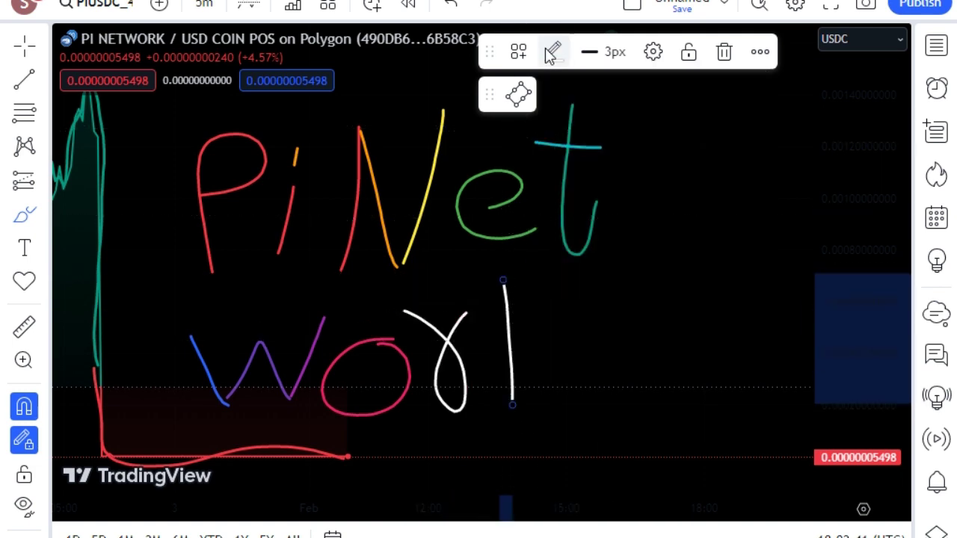
left_click(554, 51)
left_click(555, 115)
mouse_move(550, 278)
left_mouse_down()
mouse_move(514, 329)
mouse_move(577, 382)
left_mouse_up()
left_click(554, 51)
left_click(576, 114)
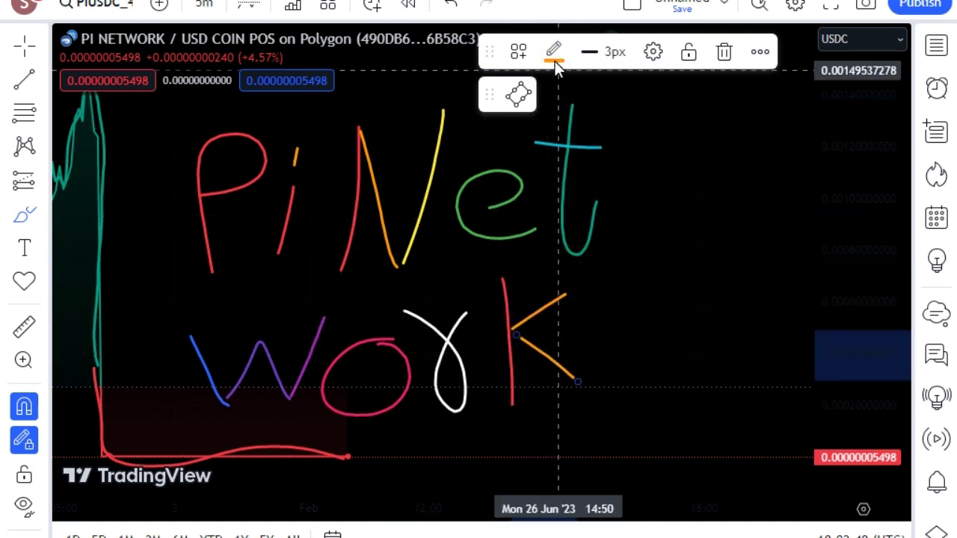
left_click(553, 51)
left_click(598, 114)
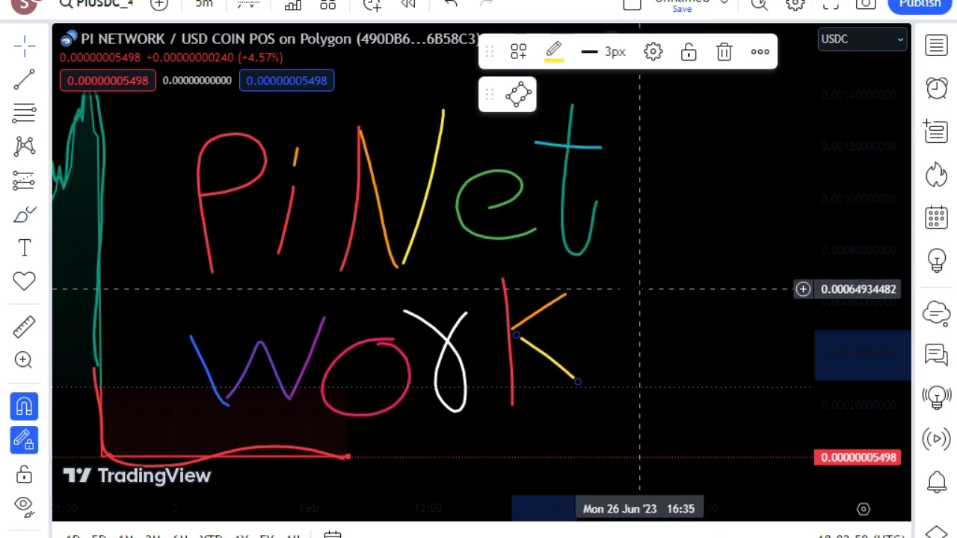
scroll(651, 289, "up", 2)
scroll(588, 294, "down", 2)
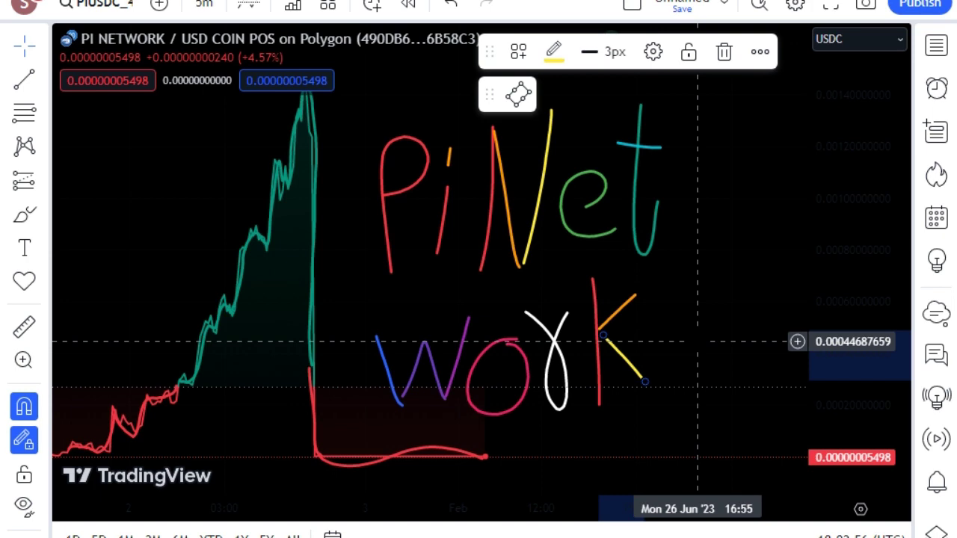
left_click_drag(697, 342, 519, 267)
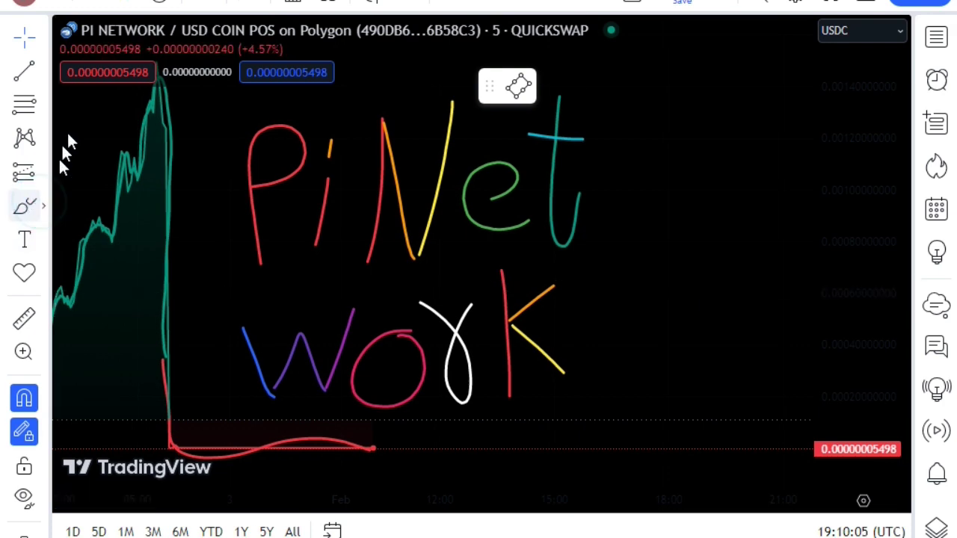
With the Highlighter, shade the P, the i and N, and the k's upright in red.
left_click(44, 213)
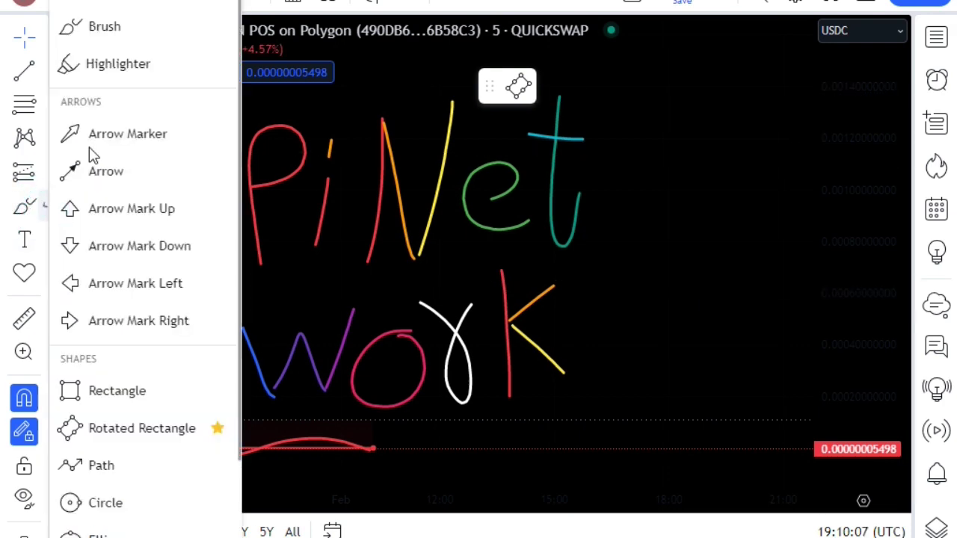
left_click(119, 66)
left_click_drag(255, 256, 255, 184)
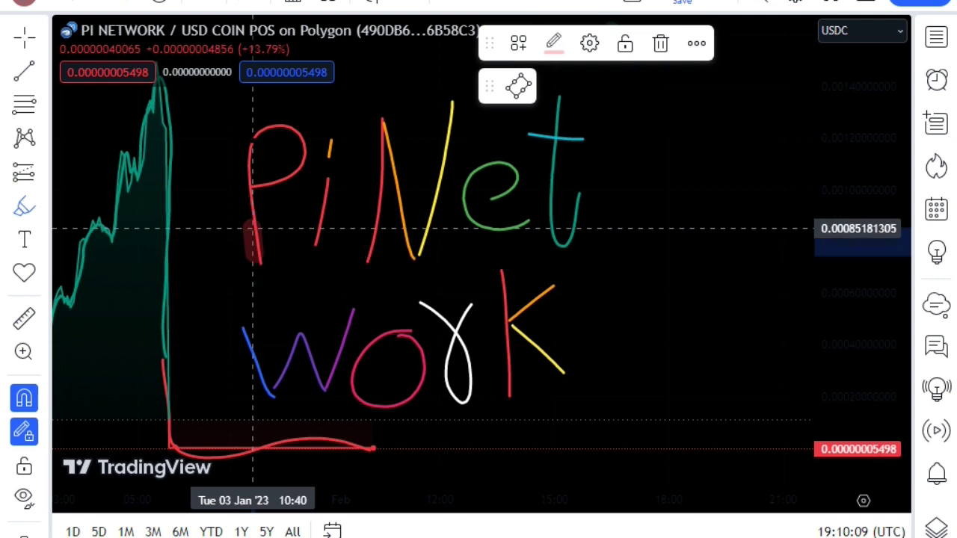
mouse_move(325, 189)
left_mouse_down()
mouse_move(319, 247)
mouse_move(374, 219)
mouse_move(381, 131)
left_mouse_up()
left_click_drag(500, 281, 512, 366)
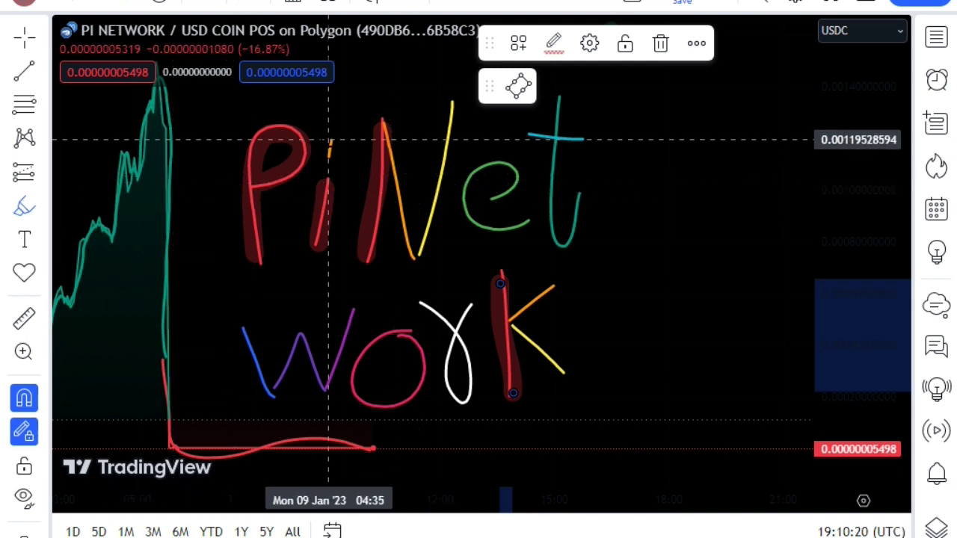
Add an orange highlight dot on the i and shade the N's diagonal, k's arm and N's yellow line.
left_click_drag(327, 154, 329, 142)
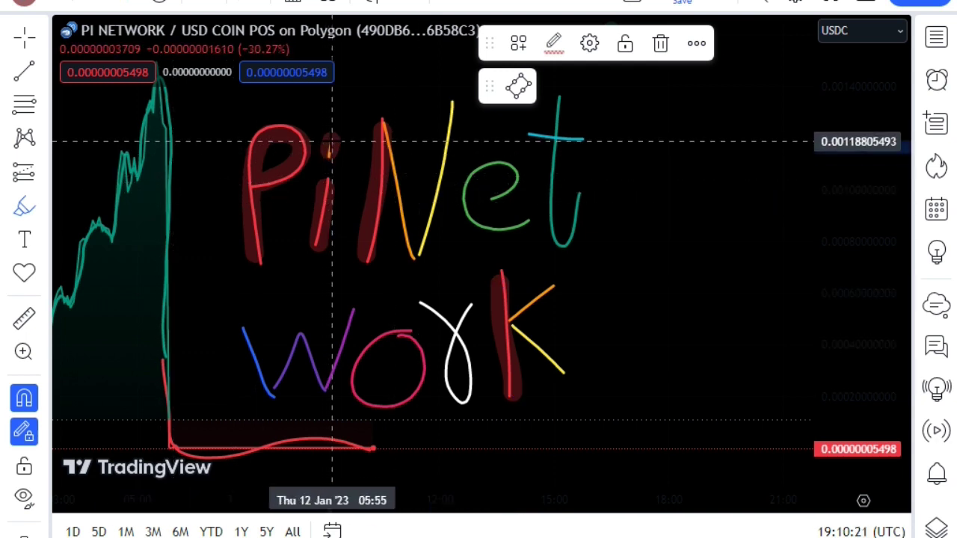
left_click(553, 43)
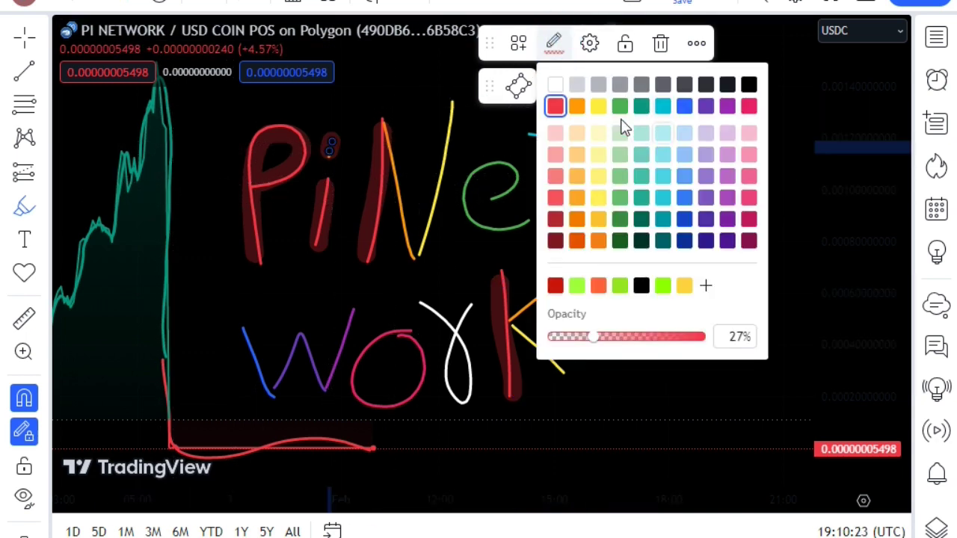
left_click(577, 107)
left_click_drag(382, 129, 410, 248)
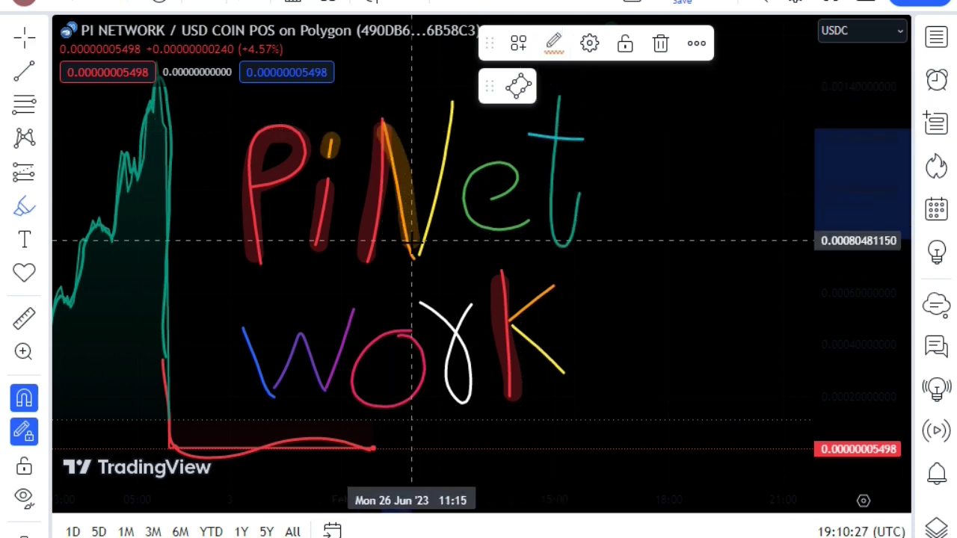
left_click_drag(508, 321, 553, 286)
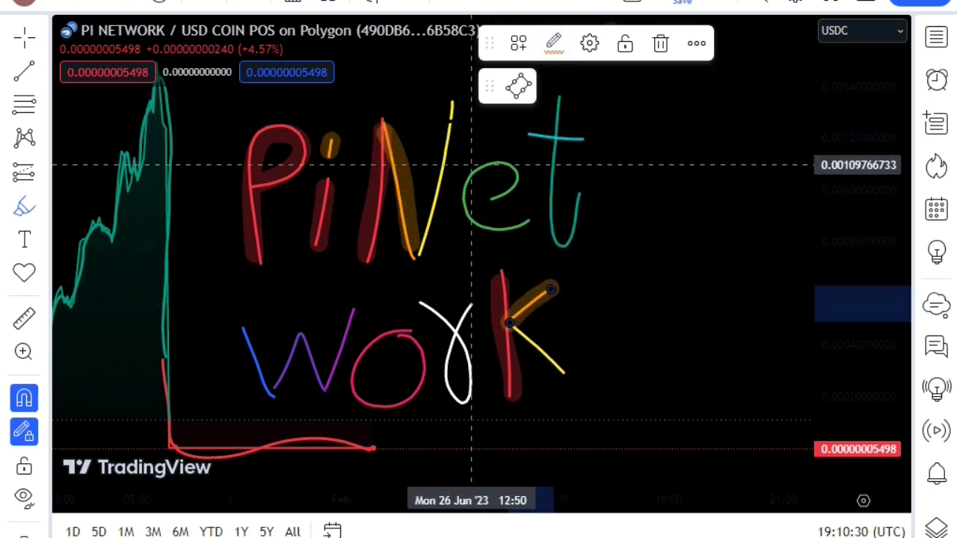
left_click_drag(441, 112, 419, 243)
Set the latest highlight to yellow, dismissing the upgrade promotion.
left_click(557, 42)
left_click(617, 107)
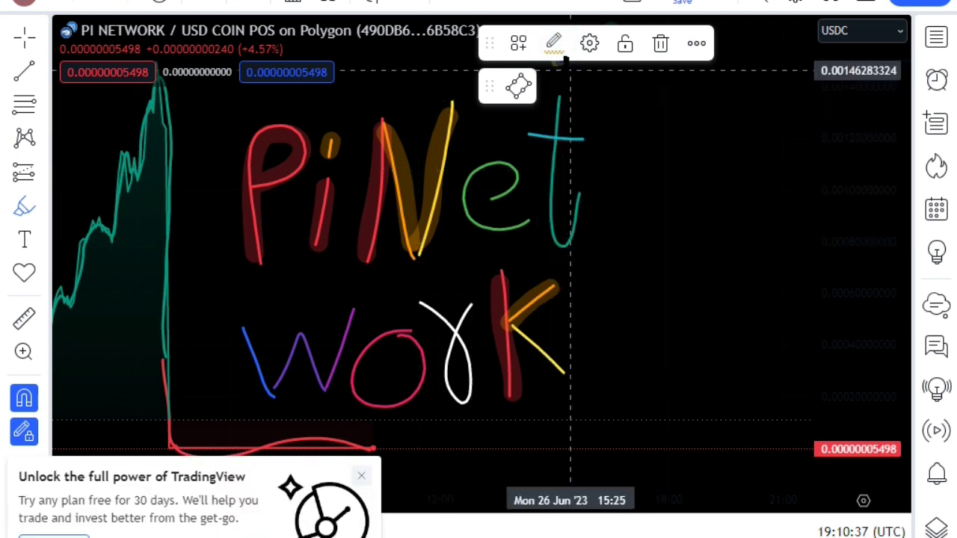
left_click(361, 478)
left_click(553, 43)
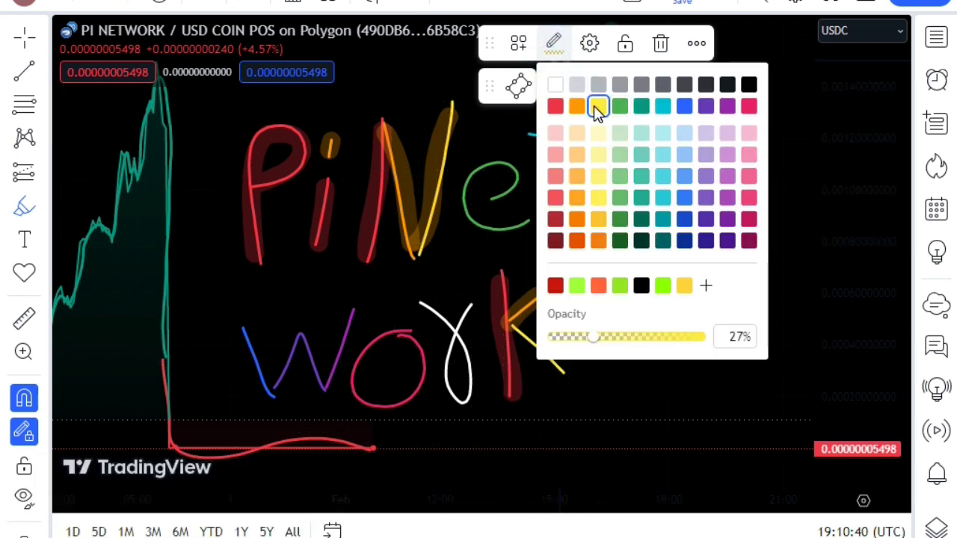
left_click(592, 105)
left_click(557, 45)
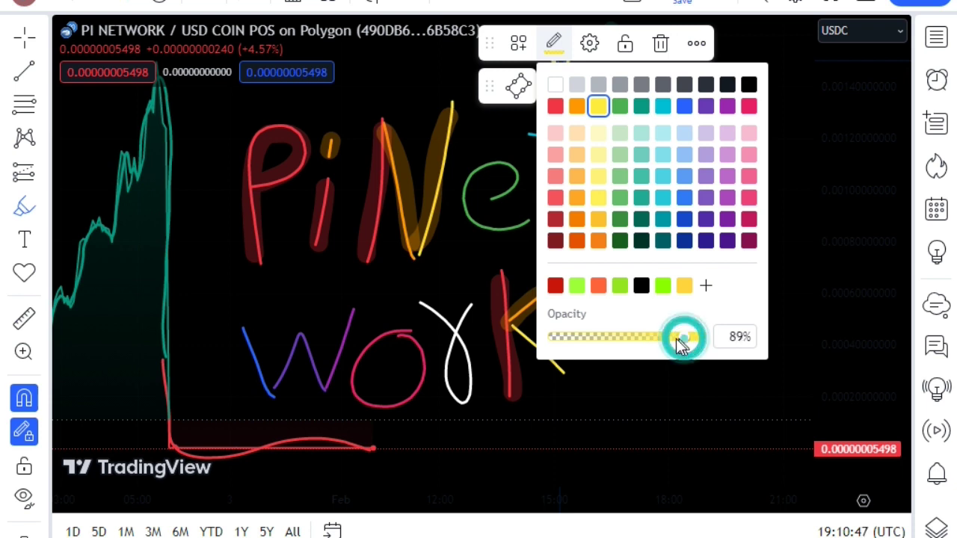
left_click(647, 404)
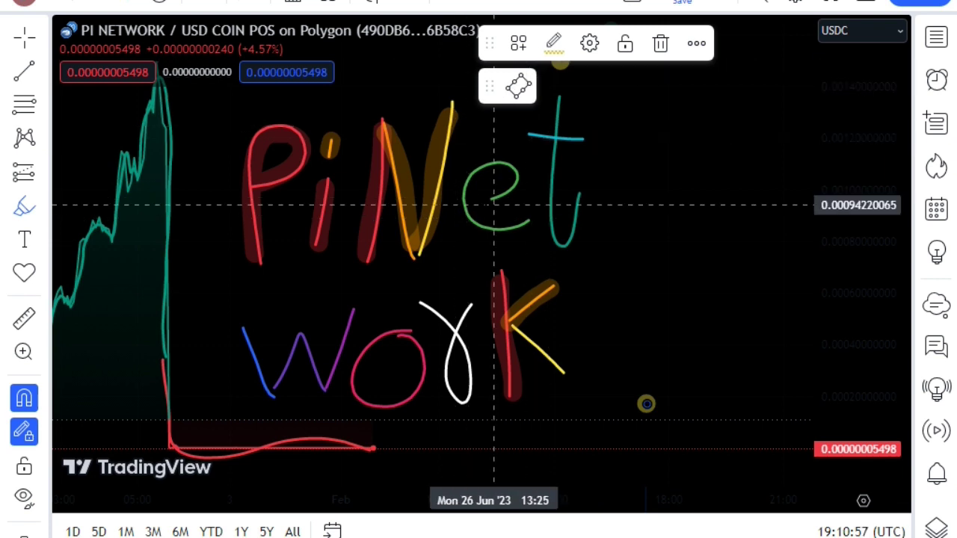
Make the highlight over the e green at 34% opacity.
left_click(491, 204)
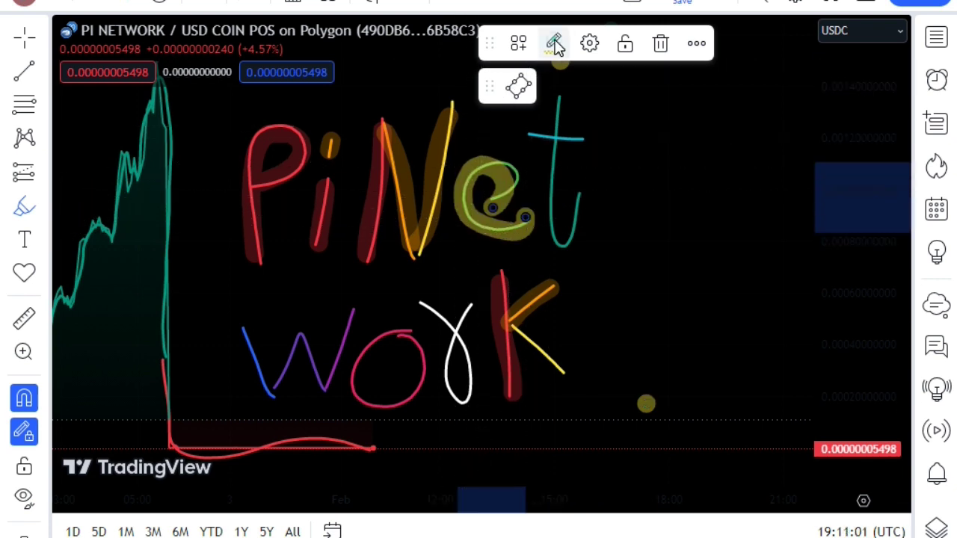
left_click(553, 42)
left_click(618, 108)
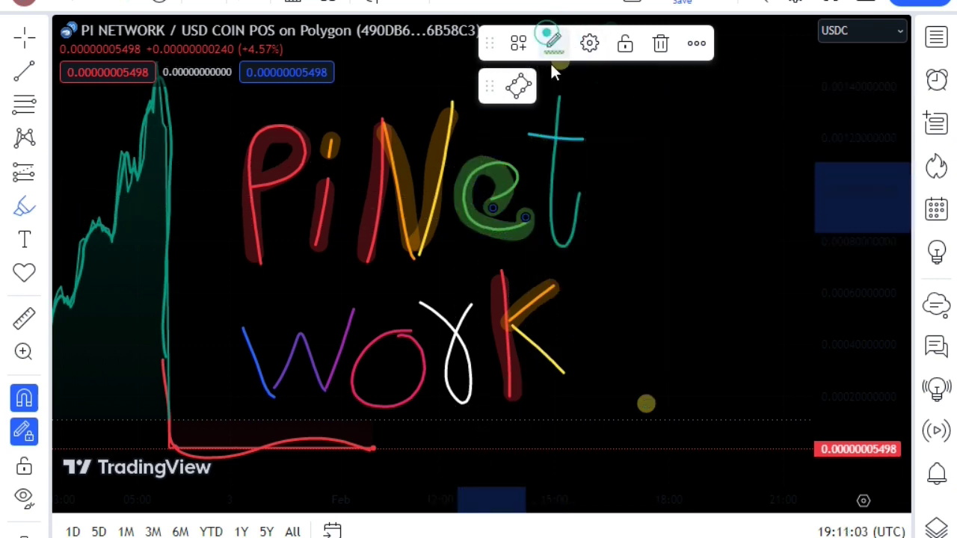
left_click(604, 336)
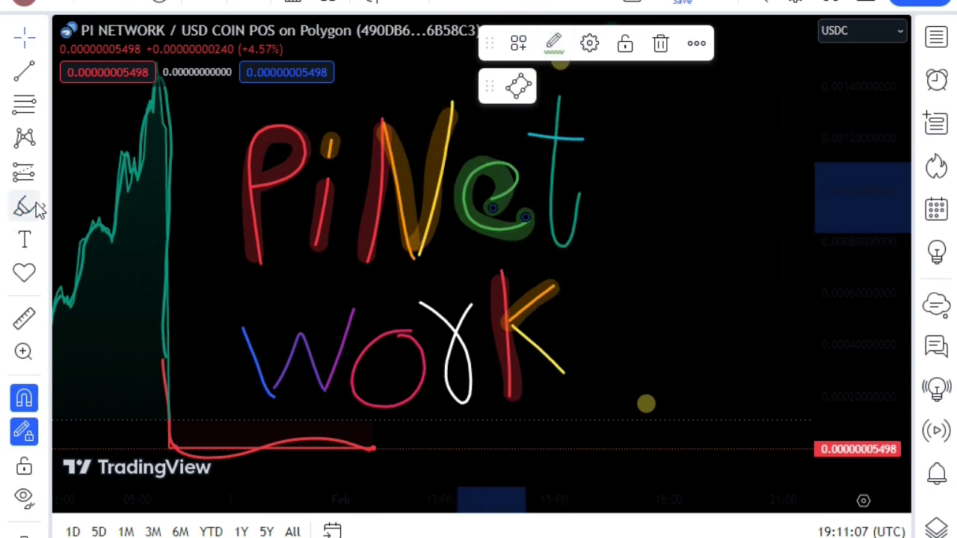
Highlight the t and colour the highlight light cyan.
left_click_drag(557, 98, 583, 192)
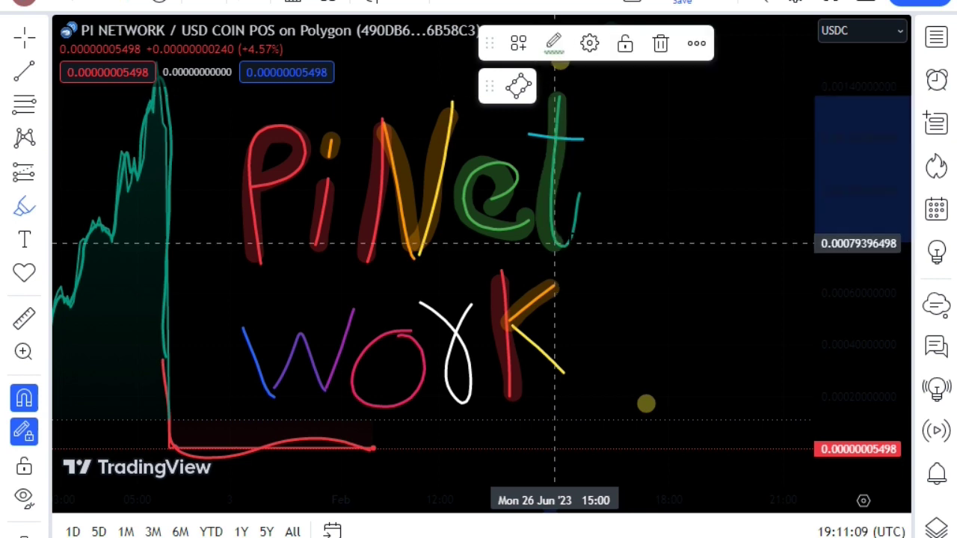
left_click(553, 43)
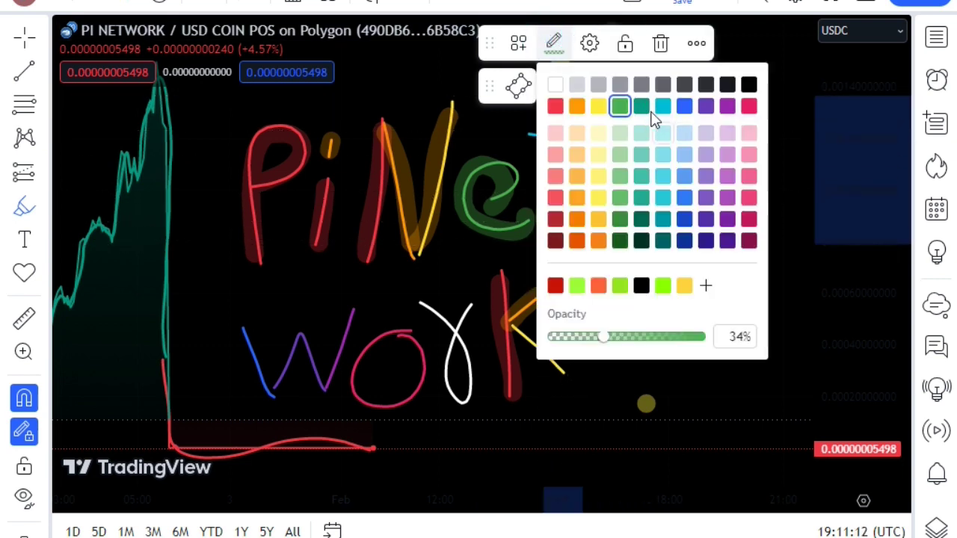
left_click(641, 106)
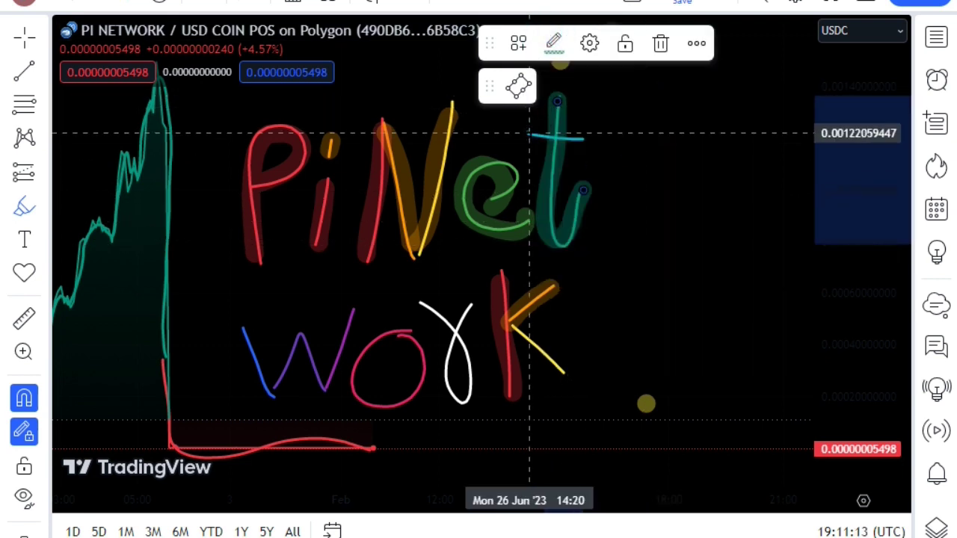
left_click(554, 46)
left_click(662, 109)
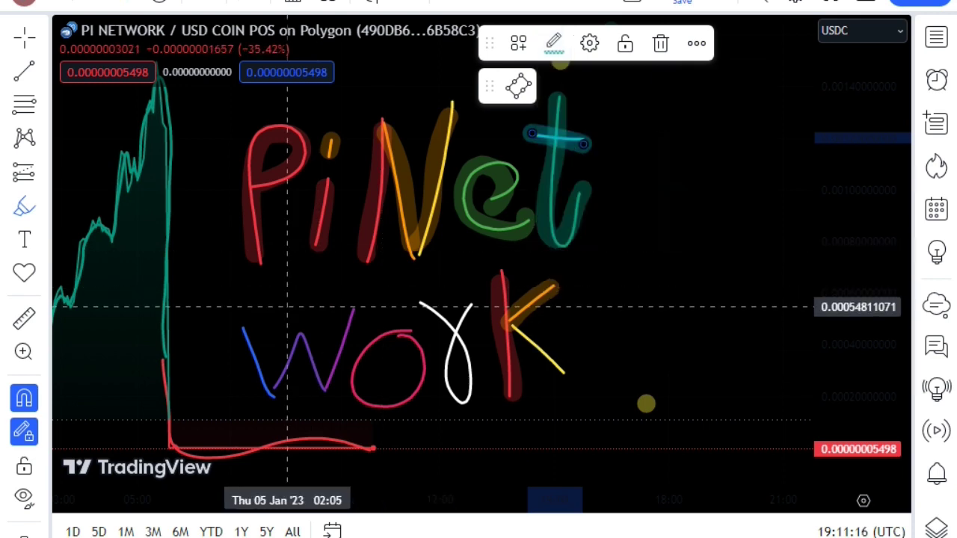
Recolour both strokes of the W purple.
left_click(553, 51)
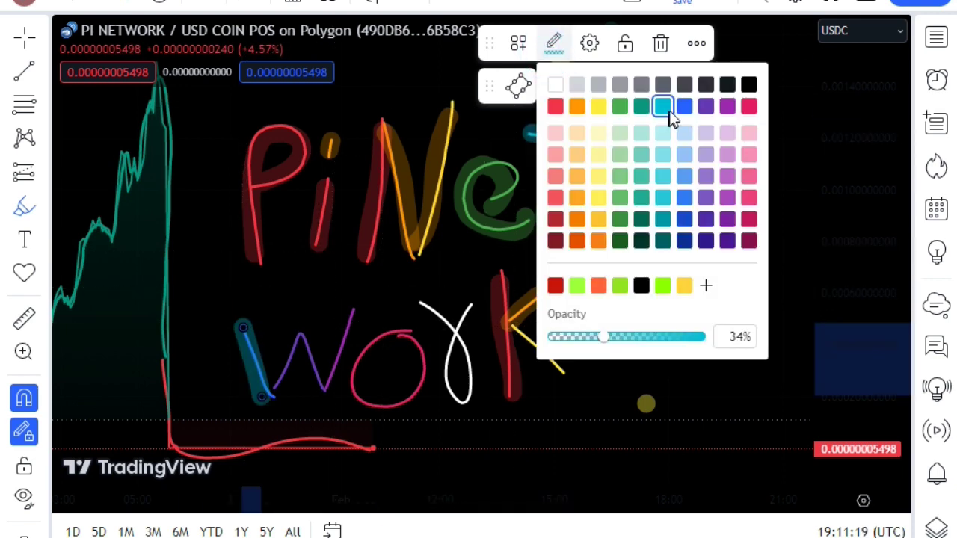
left_click(662, 106)
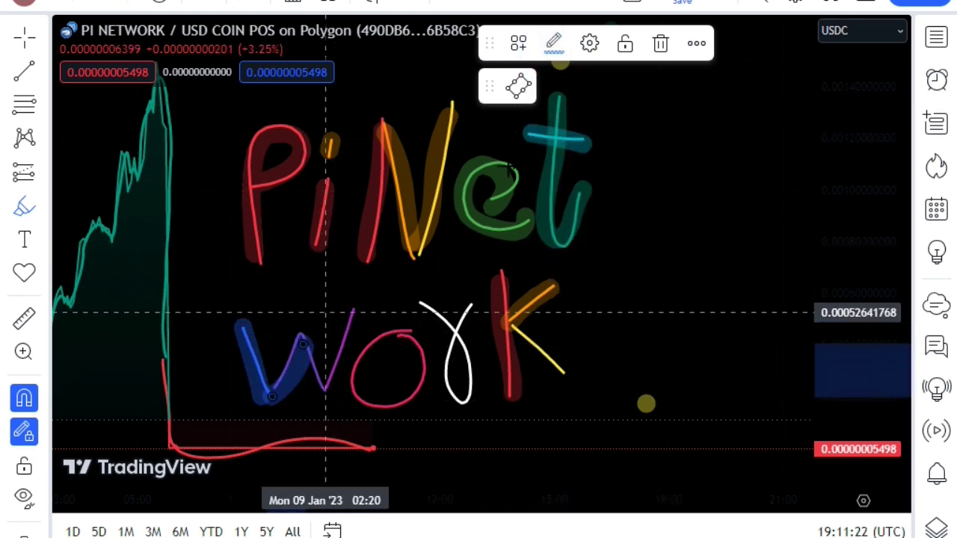
left_click(553, 46)
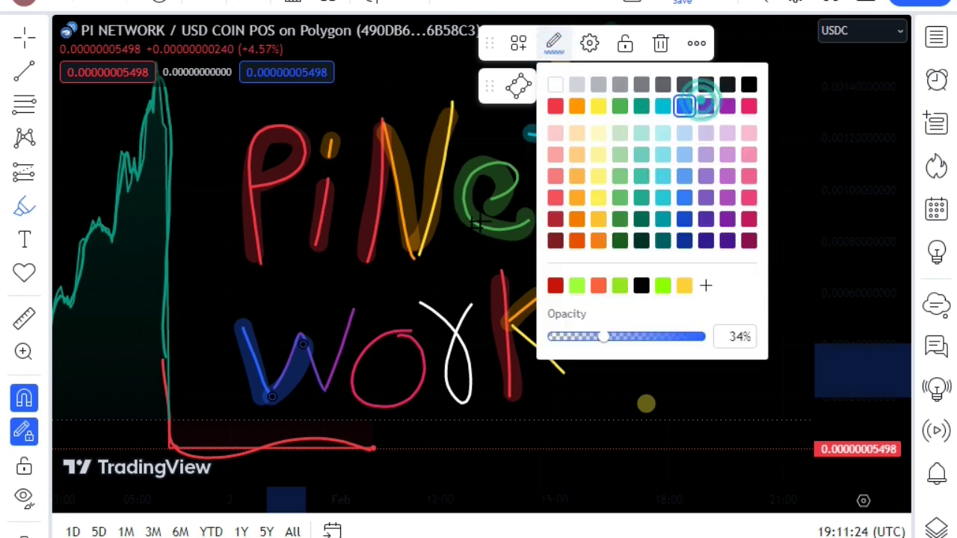
left_click(704, 105)
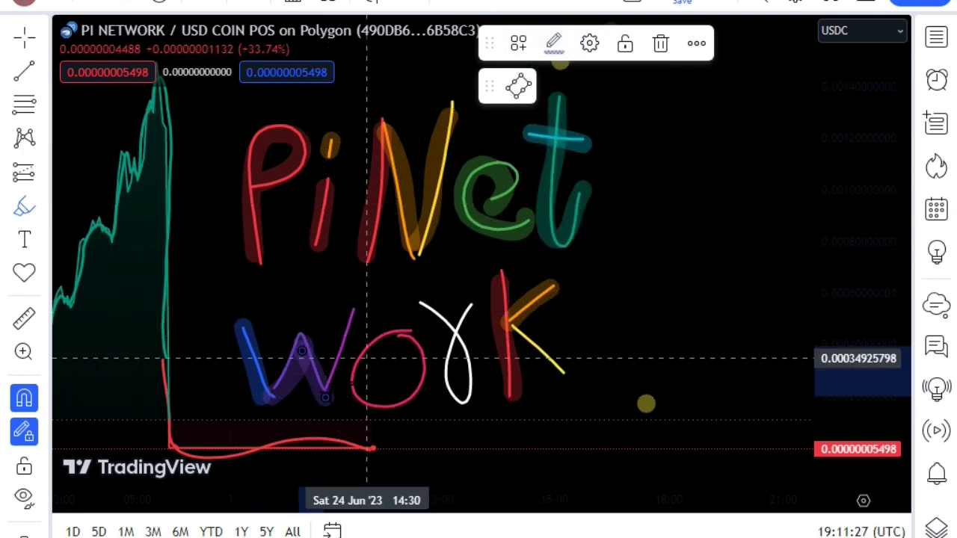
left_click(321, 398)
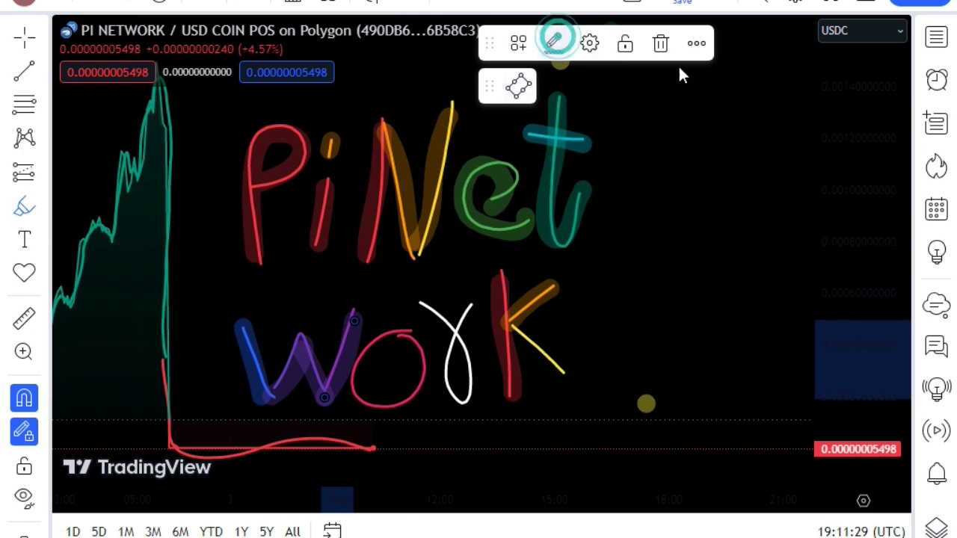
left_click(727, 107)
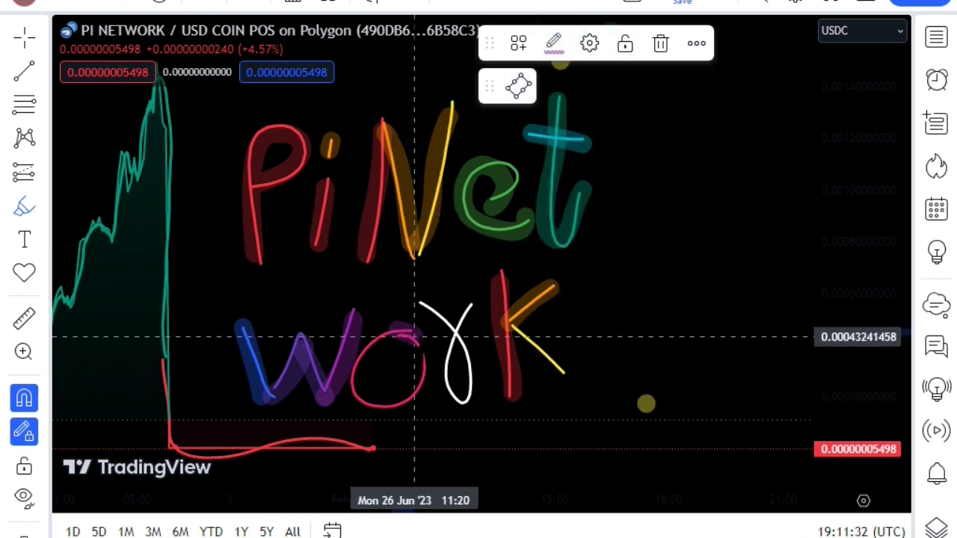
Make the o stroke pink-red and the r white, then give the yellow k stroke a new colour.
left_click(547, 35)
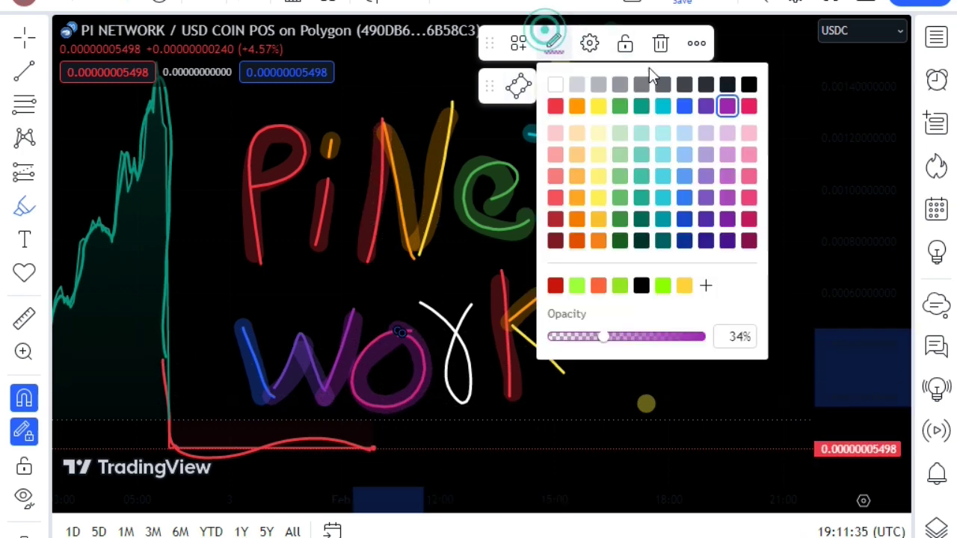
left_click(747, 106)
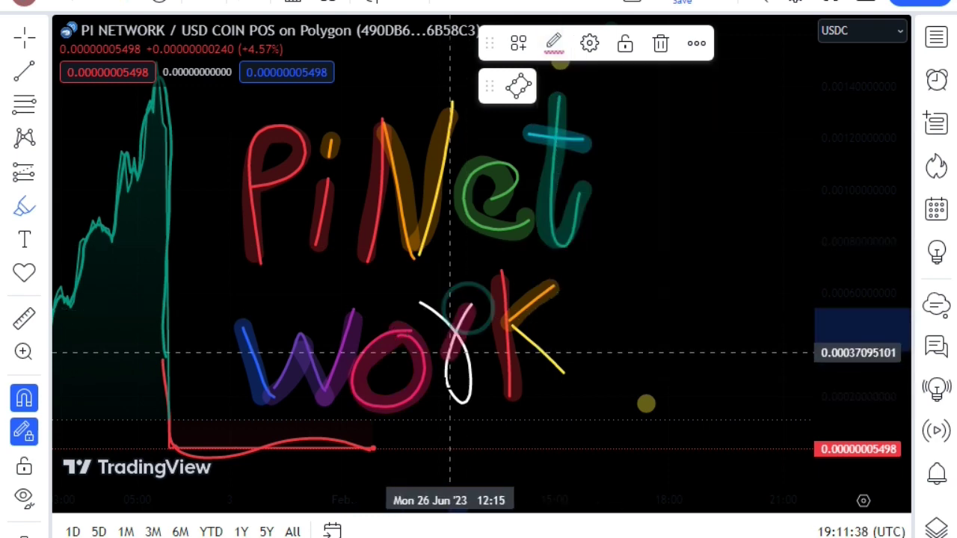
left_click(552, 46)
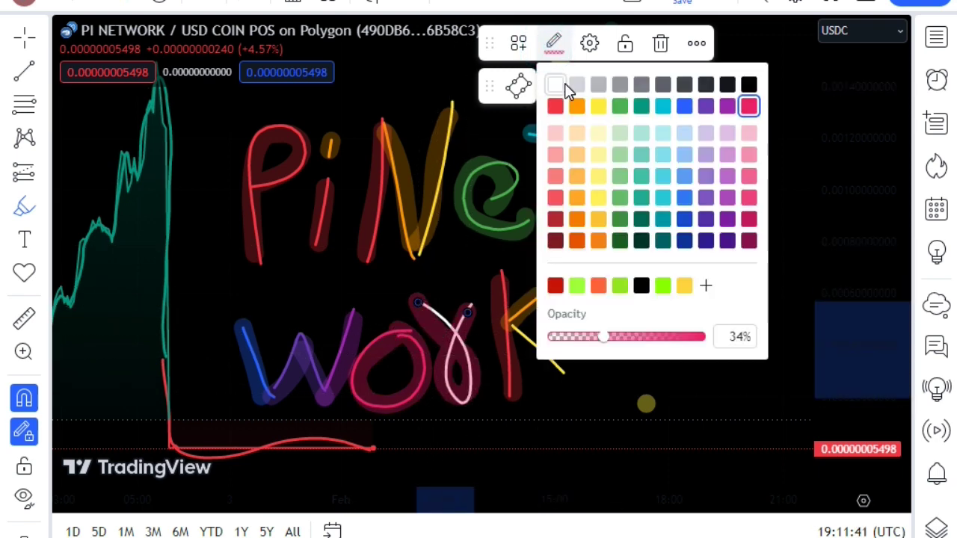
left_click(555, 86)
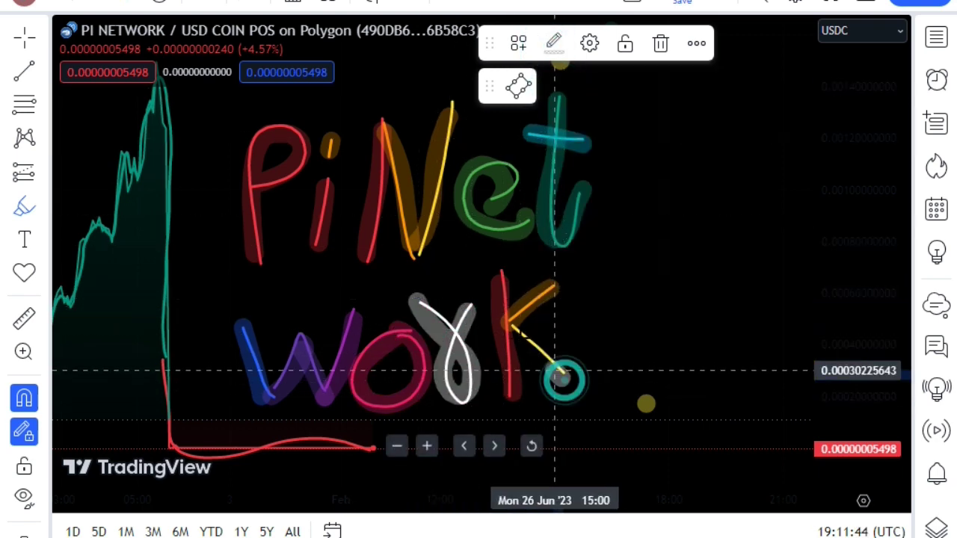
left_click(513, 329)
left_click(553, 43)
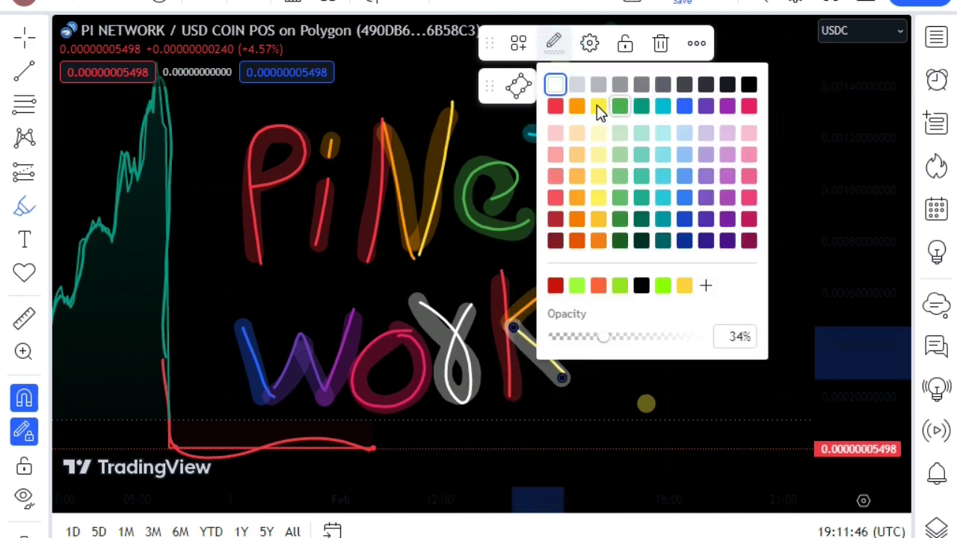
left_click(598, 106)
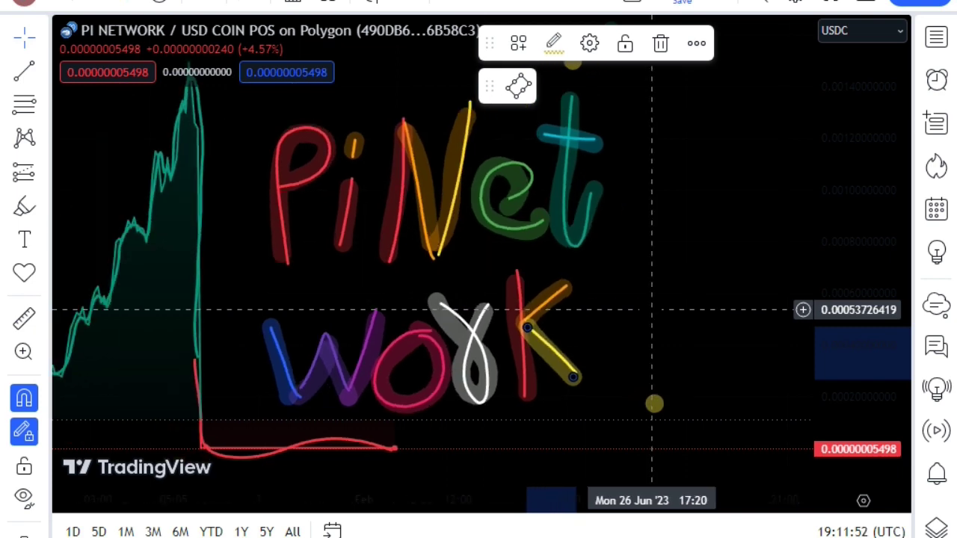
Remove all 40 drawings from the Pi Network chart.
mouse_move(479, 284)
left_mouse_down()
mouse_move(418, 312)
mouse_move(576, 309)
mouse_move(779, 284)
mouse_move(516, 334)
mouse_move(620, 321)
mouse_move(395, 374)
mouse_move(770, 370)
mouse_move(463, 370)
left_mouse_up()
left_click(24, 534)
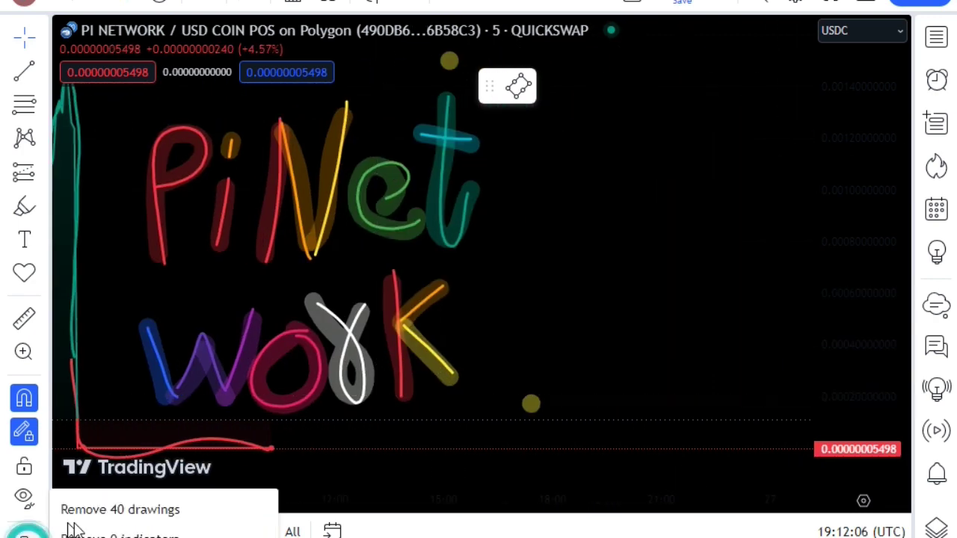
left_click(123, 508)
Pan the chart back to the rally and crash and bring up the Fibonacci tools list.
scroll(383, 296, "left", 5)
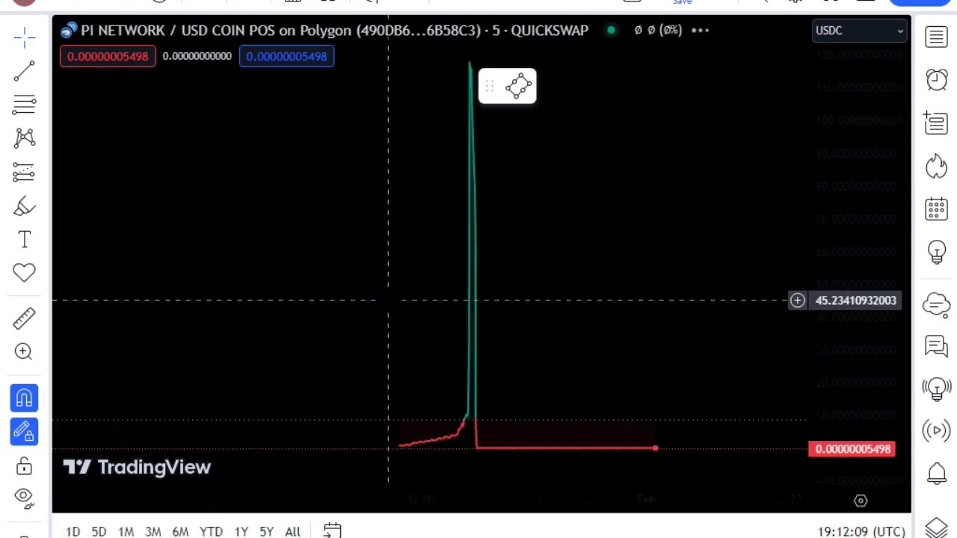
scroll(387, 300, "right", 3)
scroll(387, 300, "right", 2)
scroll(387, 300, "right", 3)
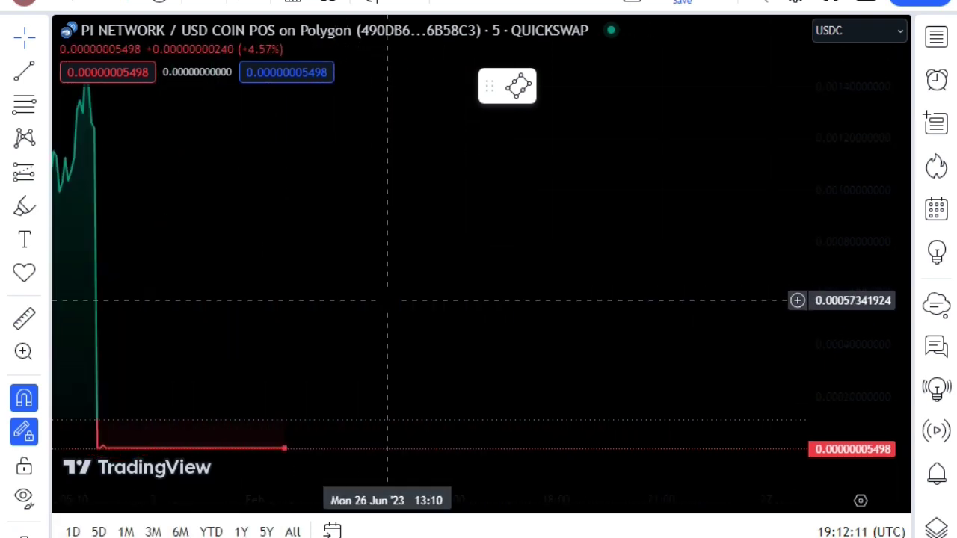
scroll(387, 300, "right", 1)
scroll(386, 299, "right", 1)
scroll(387, 299, "right", 1)
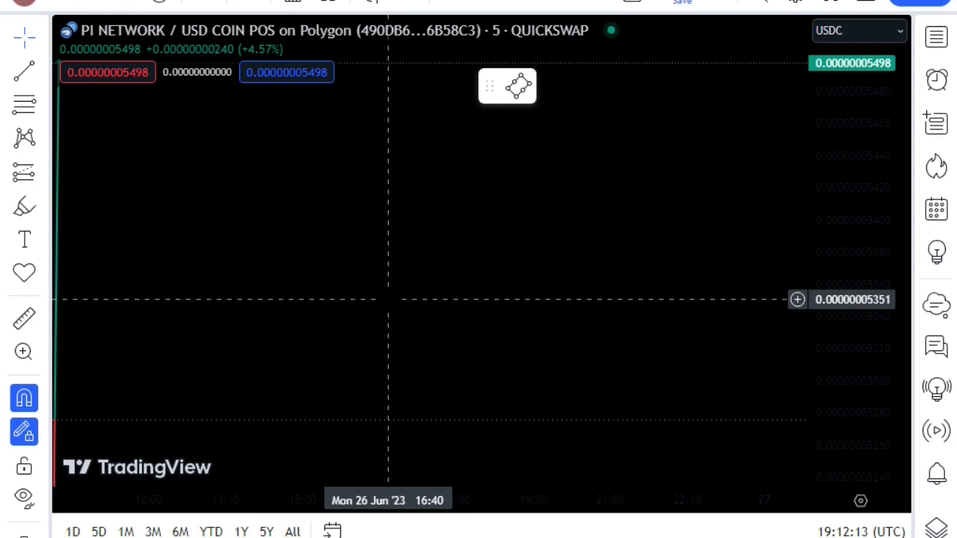
scroll(389, 299, "left", 2)
scroll(389, 308, "left", 4)
scroll(411, 310, "left", 1)
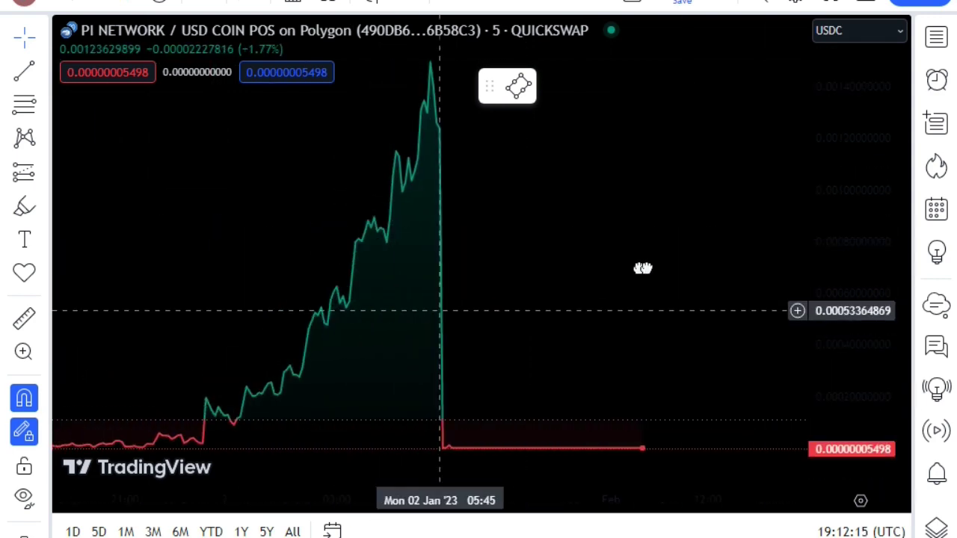
scroll(448, 310, "left", 3)
scroll(456, 308, "left", 1)
scroll(463, 306, "right", 2)
scroll(470, 307, "right", 3)
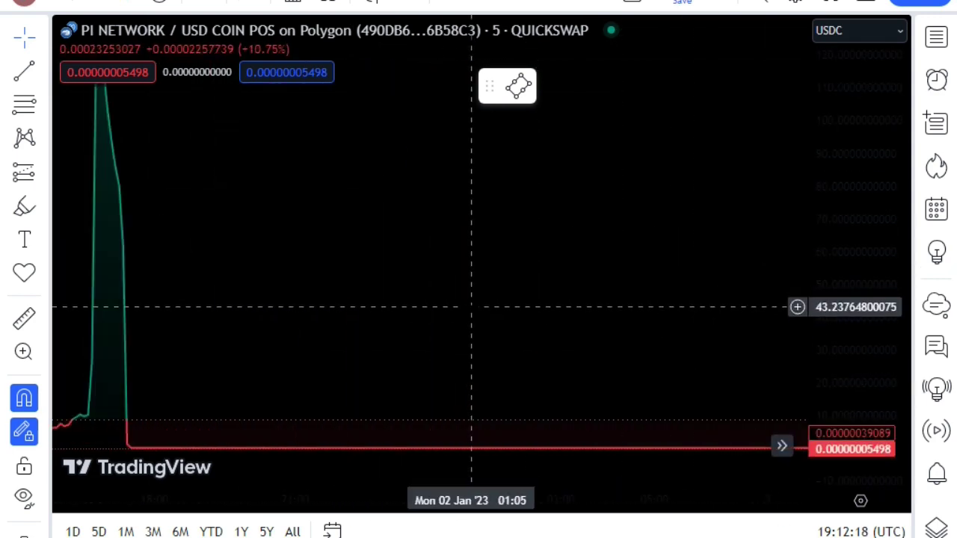
scroll(470, 307, "right", 2)
scroll(470, 306, "right", 1)
scroll(469, 306, "right", 1)
scroll(468, 307, "right", 2)
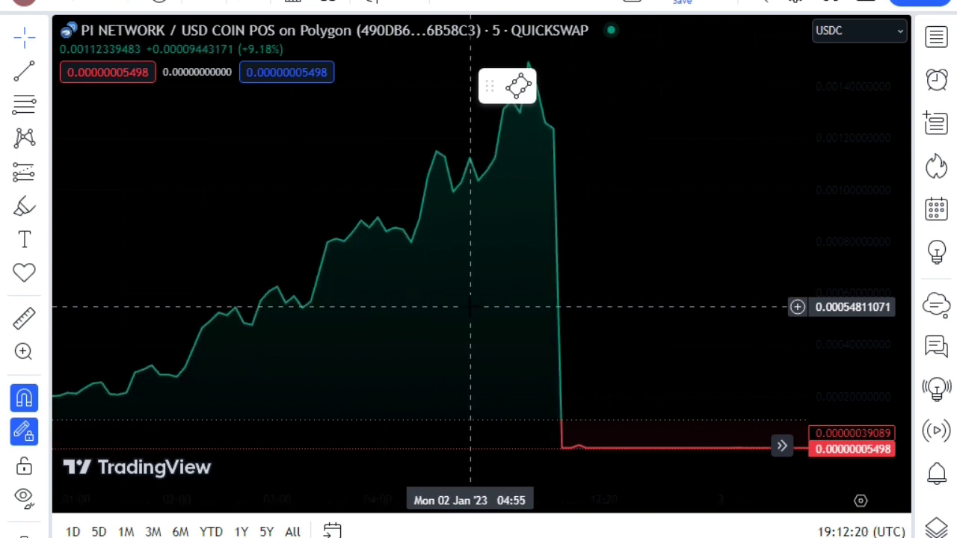
scroll(467, 306, "right", 1)
scroll(467, 306, "right", 2)
scroll(466, 307, "right", 3)
scroll(465, 307, "right", 3)
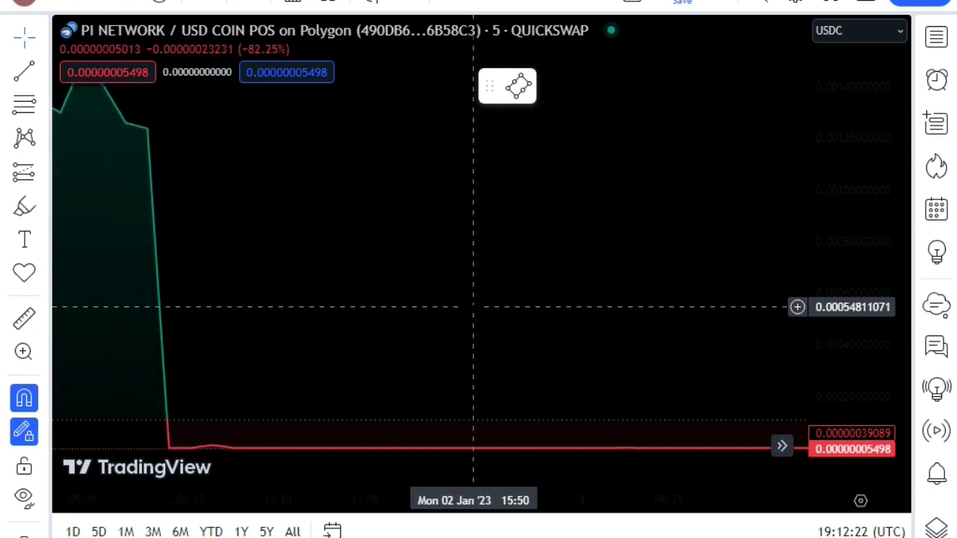
scroll(471, 307, "left", 2)
scroll(473, 308, "left", 1)
scroll(476, 314, "left", 2)
scroll(449, 319, "left", 2)
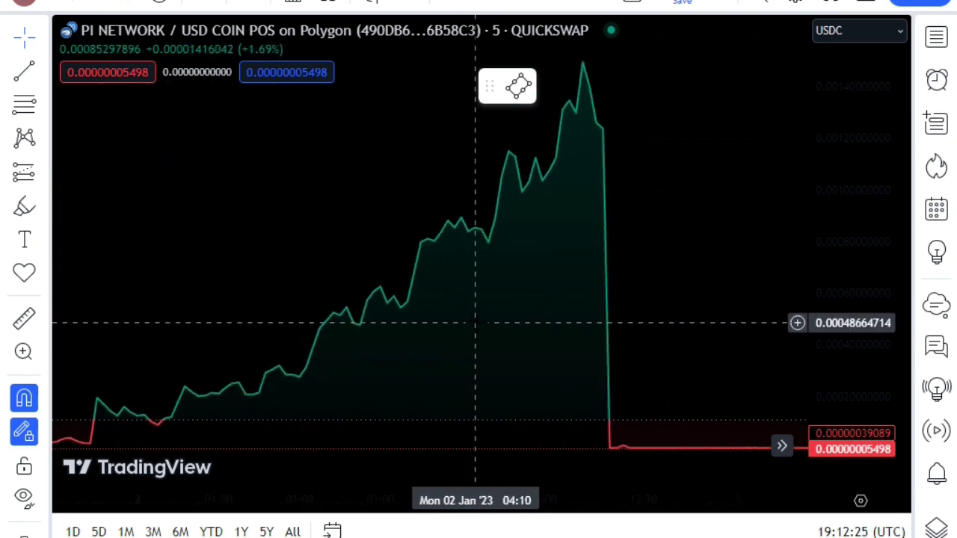
scroll(412, 321, "right", 2)
left_click(41, 118)
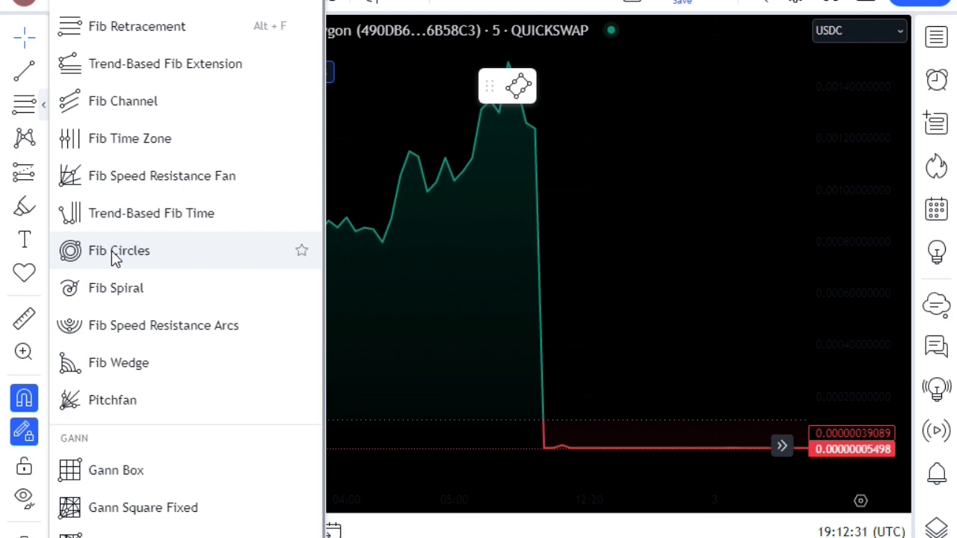
Draw a Fib speed resistance fan from the January low to above the peak.
scroll(94, 440, "down", 1)
scroll(109, 181, "up", 1)
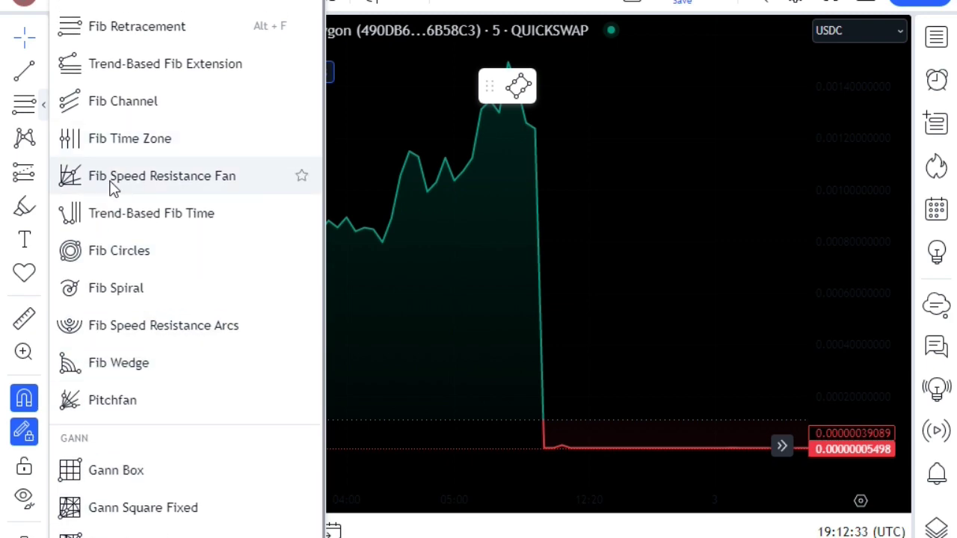
left_click(112, 180)
left_click(110, 442)
left_click(370, 275)
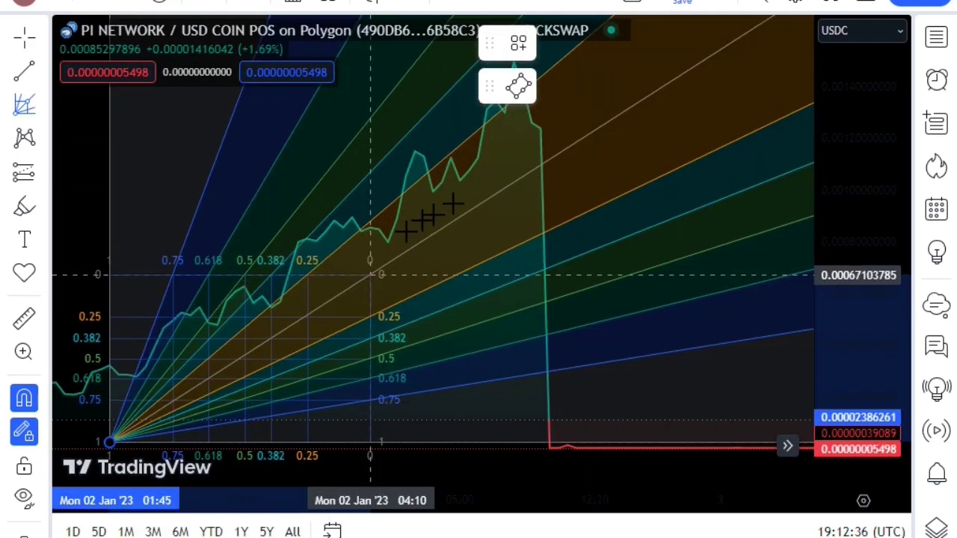
left_click(639, 96)
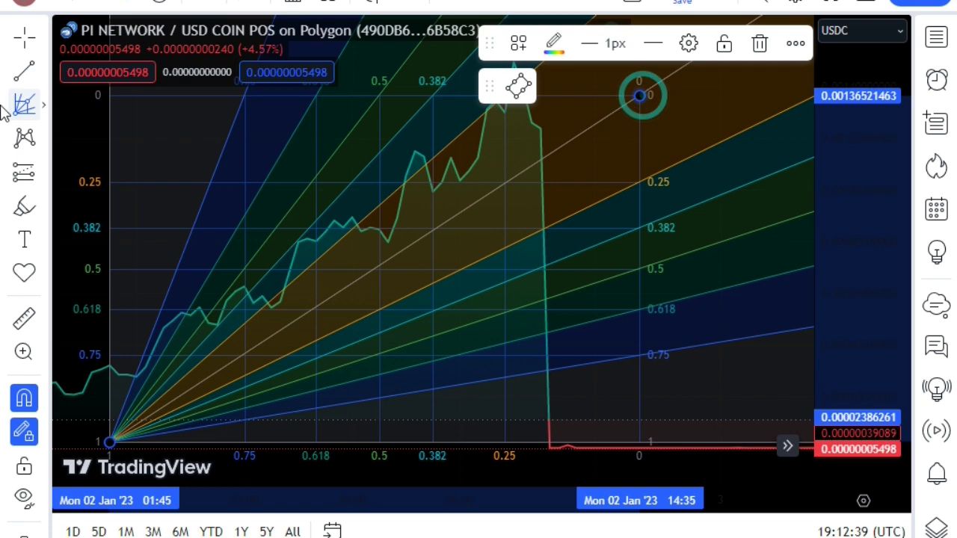
Add a second speed resistance fan and stretch it across the rally to late June.
left_click(43, 104)
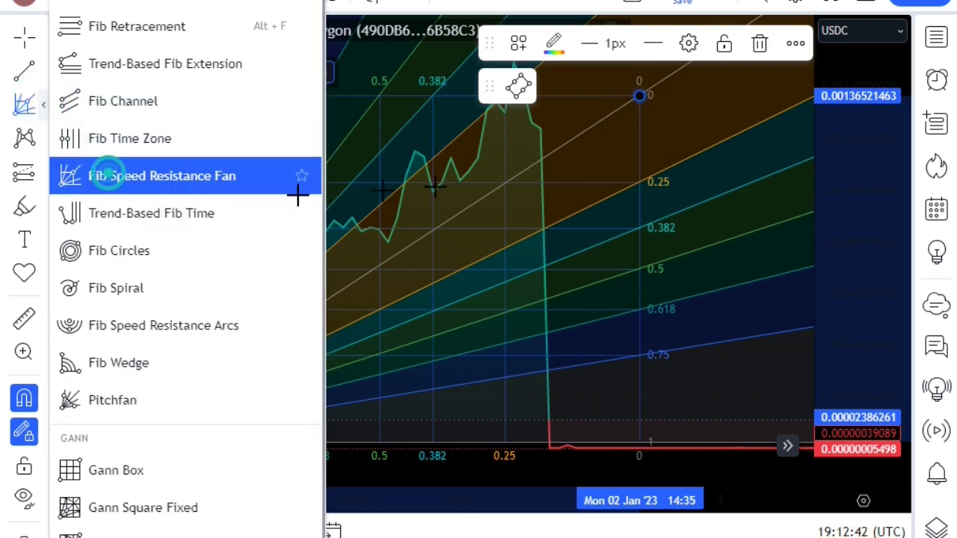
left_click(103, 176)
scroll(786, 445, "right", 5)
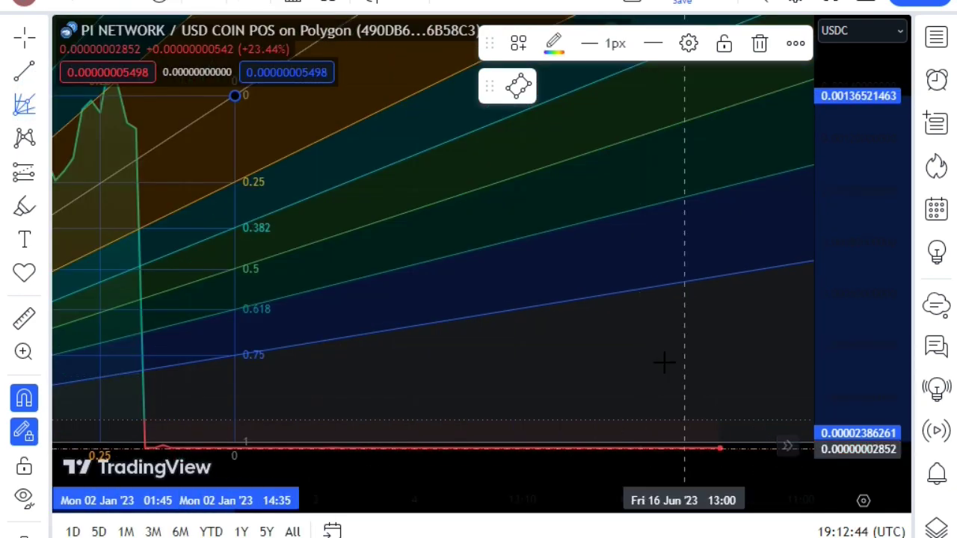
scroll(675, 408, "left", 5)
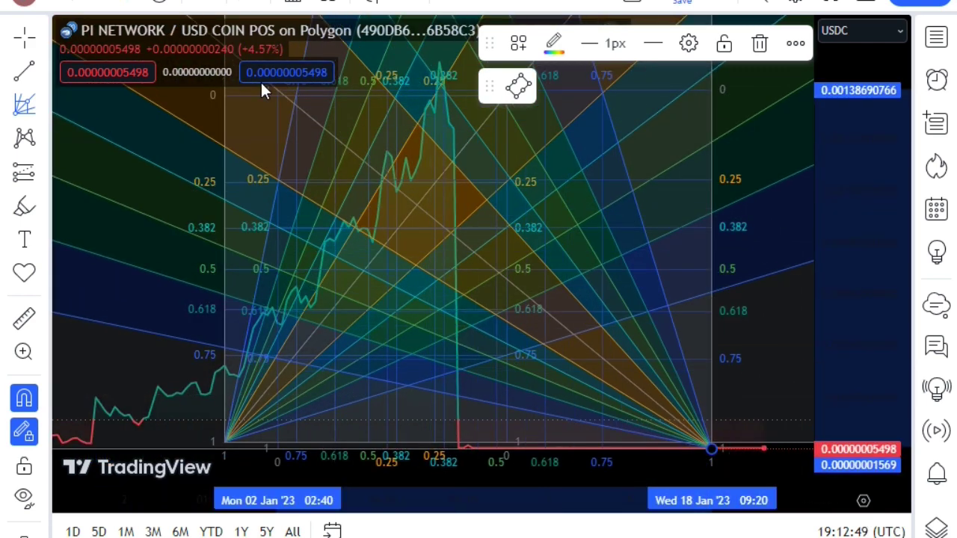
left_click_drag(452, 94, 217, 94)
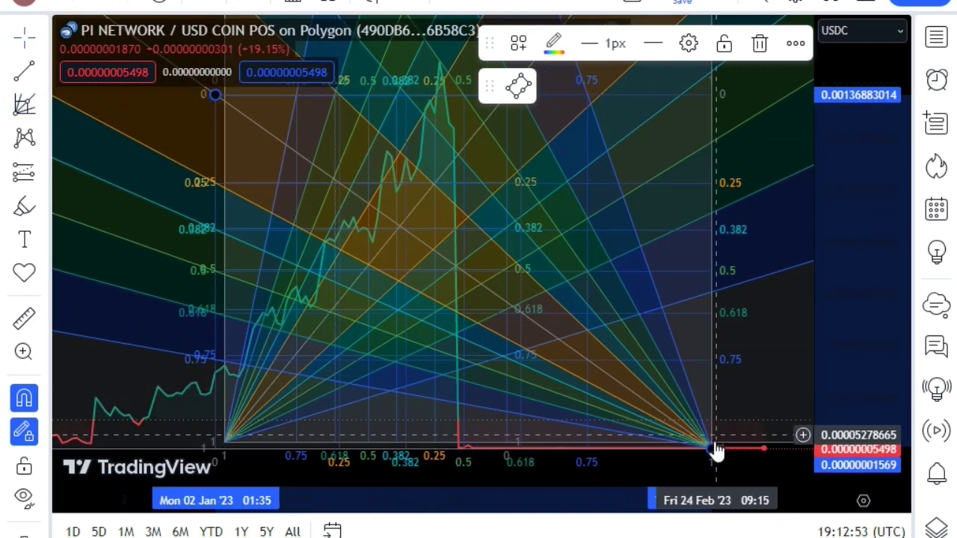
mouse_move(711, 448)
left_mouse_down()
mouse_move(807, 441)
mouse_move(811, 432)
left_mouse_up()
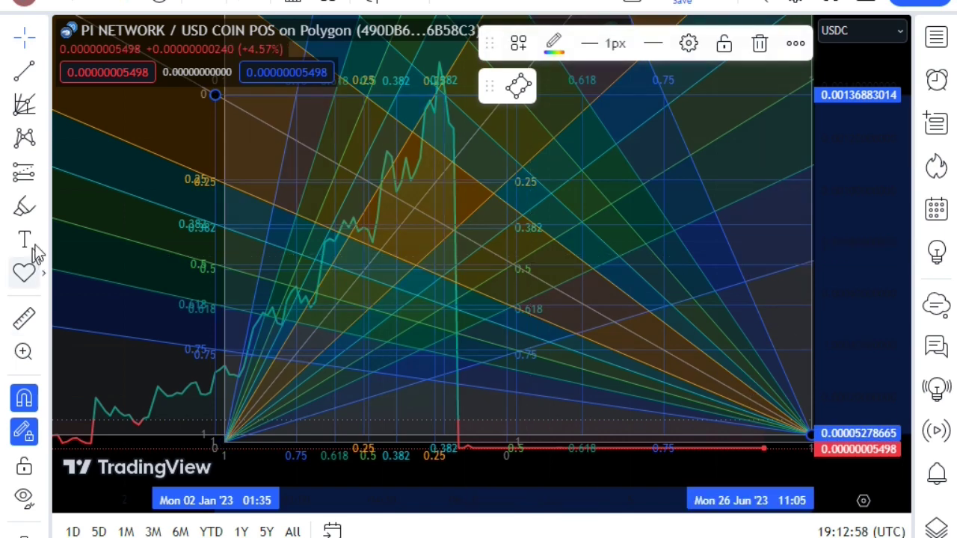
Draw four white arrow markers pointing at the rally and fan lines.
left_click(41, 205)
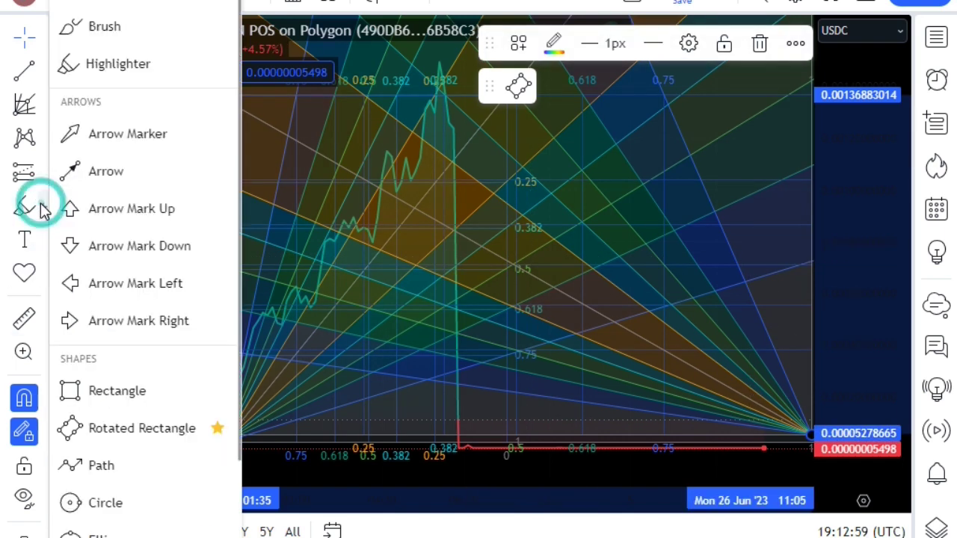
left_click(94, 133)
left_click_drag(139, 317, 157, 237)
left_click_drag(306, 193, 363, 226)
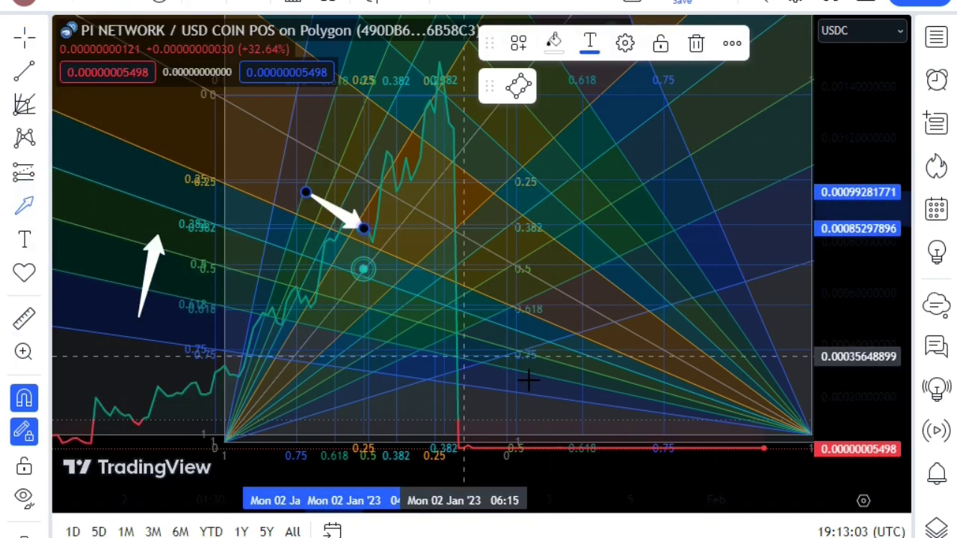
left_click_drag(531, 380, 617, 203)
left_click_drag(730, 107, 745, 160)
left_click_drag(754, 249, 752, 252)
Turn the left arrow and the small middle arrow purple.
left_click(149, 246)
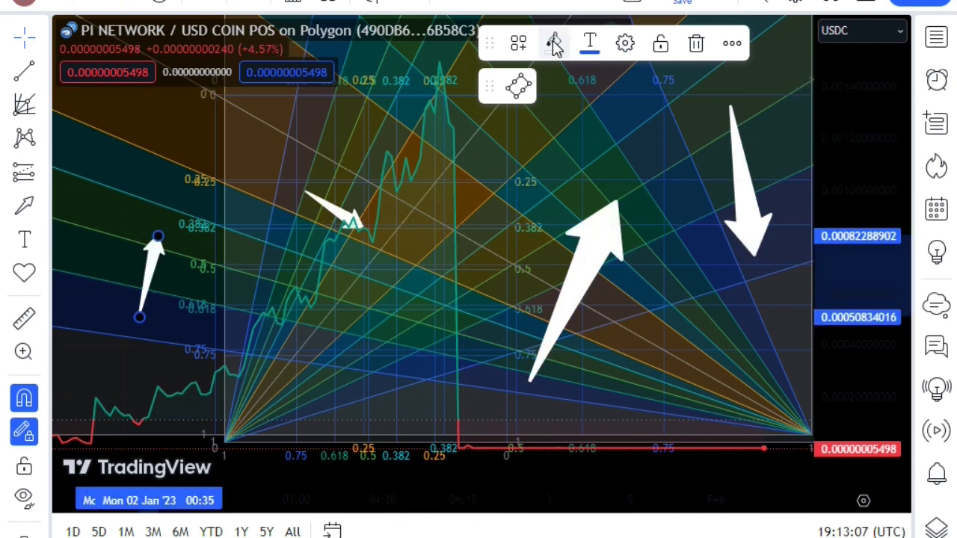
left_click(553, 43)
left_click(725, 107)
left_click(334, 209)
left_click(553, 43)
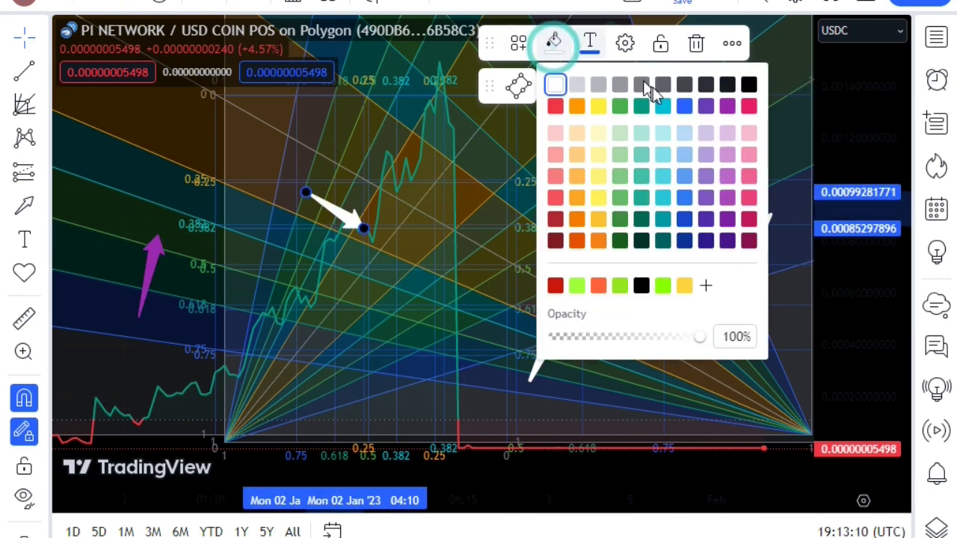
left_click(727, 106)
Turn the large central arrow and the right-hand downward arrow purple.
left_click(594, 246)
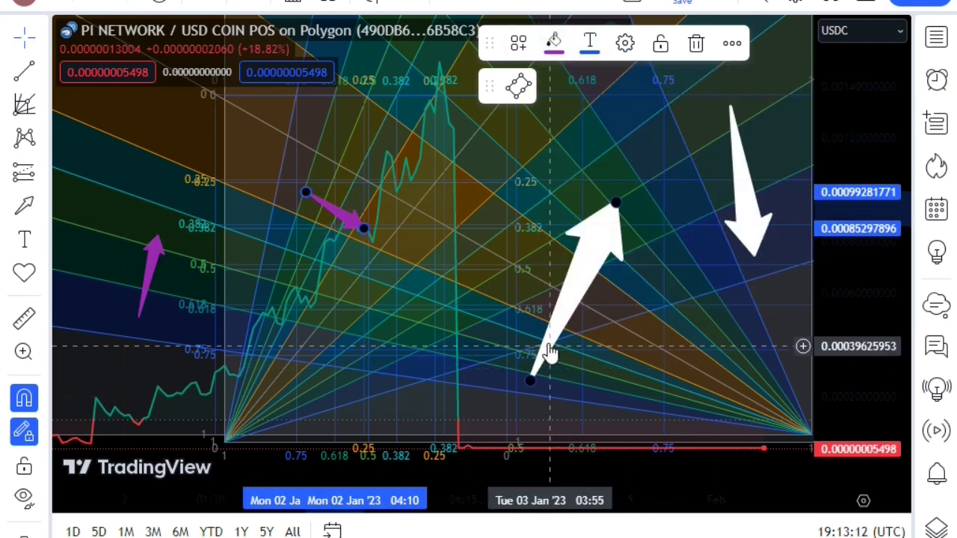
left_click(553, 42)
left_click(727, 106)
left_click(737, 188)
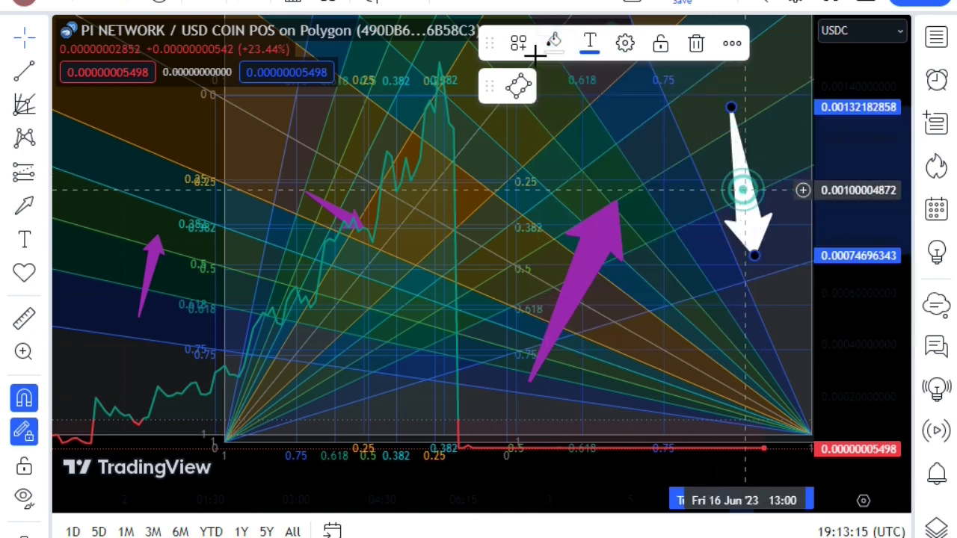
left_click(553, 42)
left_click(727, 106)
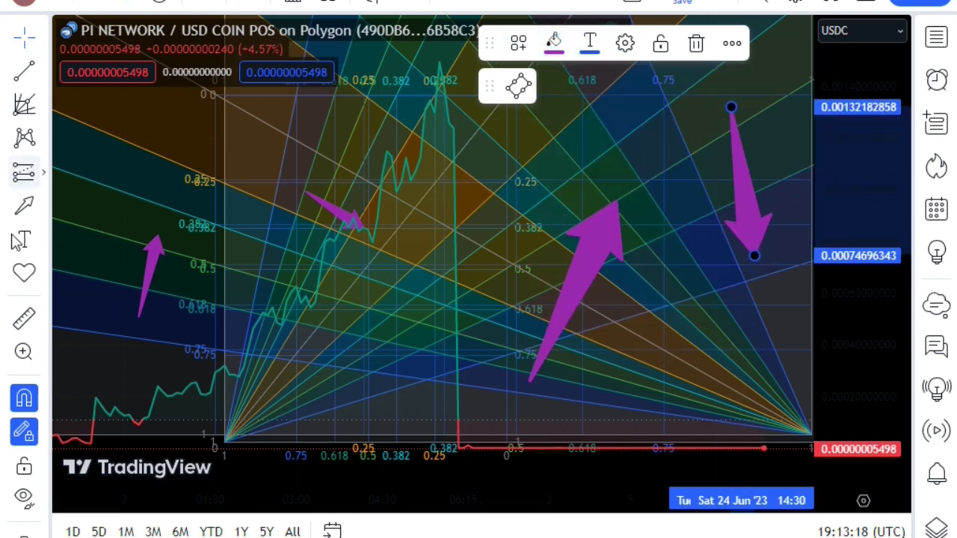
Place ring icons at the tips of the four arrows.
left_click(45, 278)
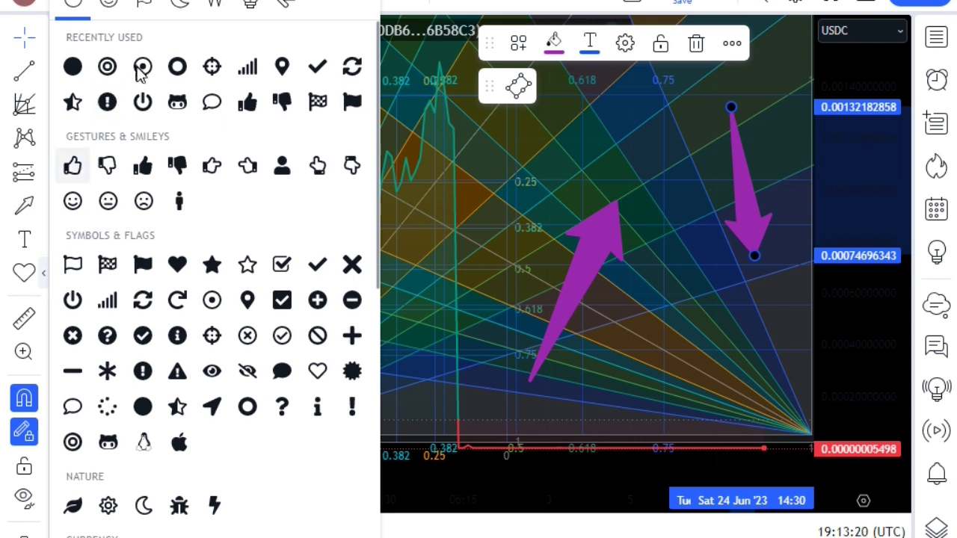
left_click(142, 67)
left_click(150, 200)
left_click(363, 226)
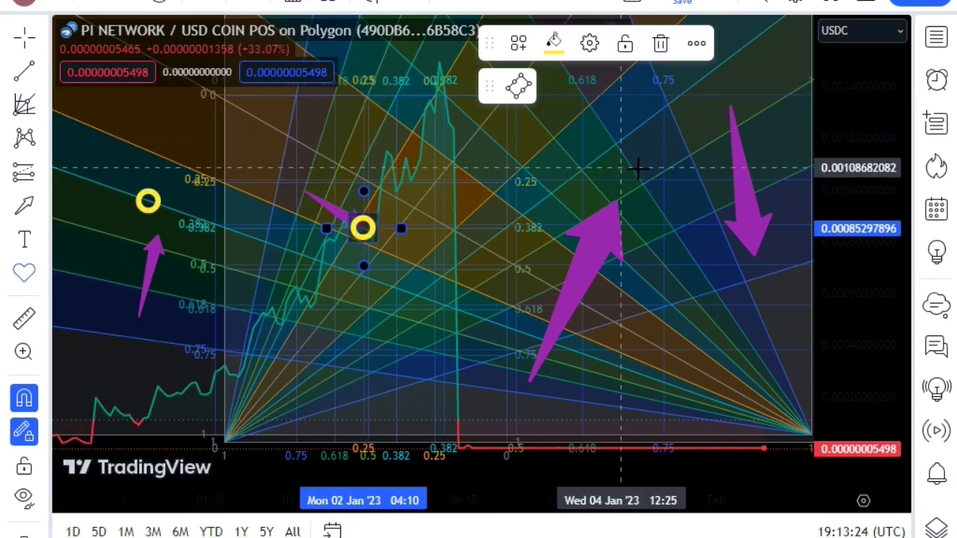
left_click(619, 166)
left_click(741, 283)
Enlarge the left and middle rings and make both purple.
left_click_drag(166, 201, 215, 208)
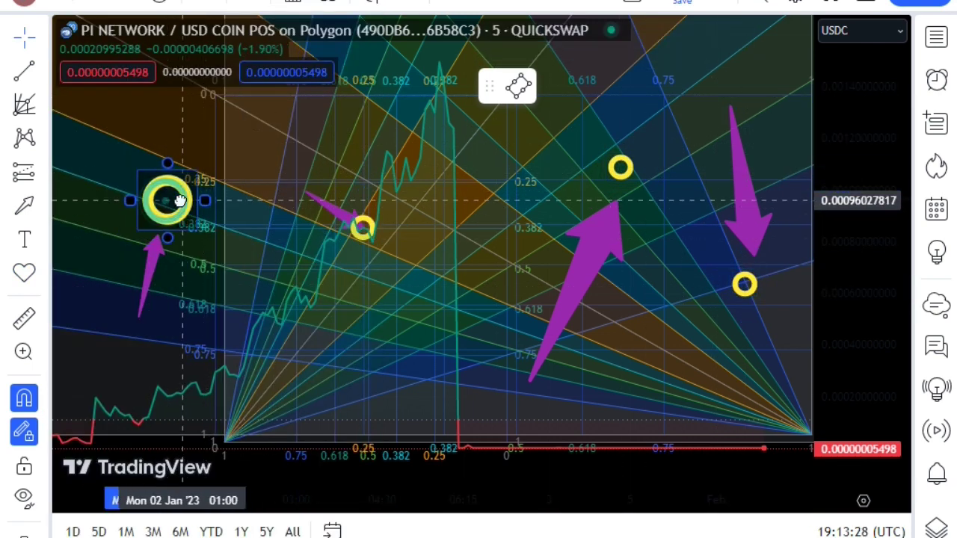
left_click(553, 42)
left_click(722, 106)
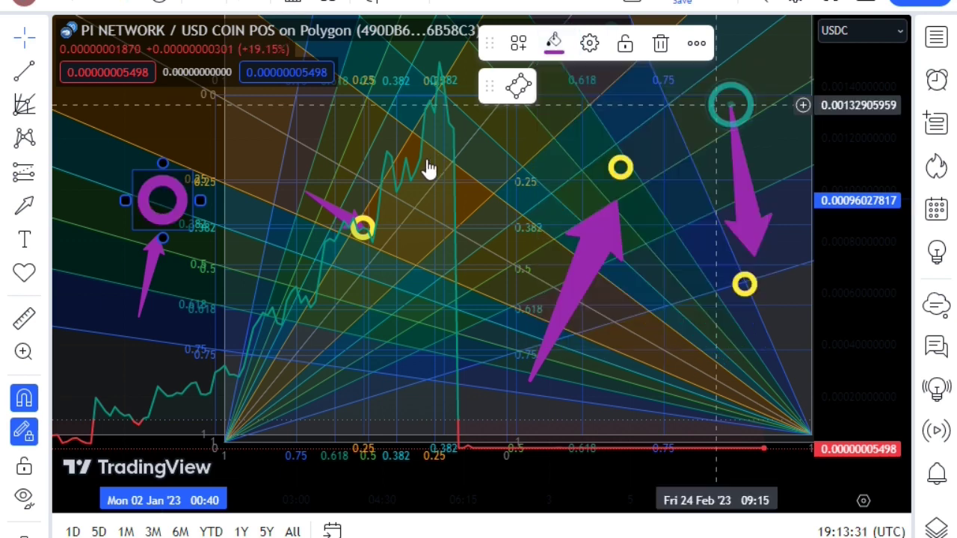
left_click(363, 226)
left_click_drag(324, 228, 403, 276)
left_click(554, 43)
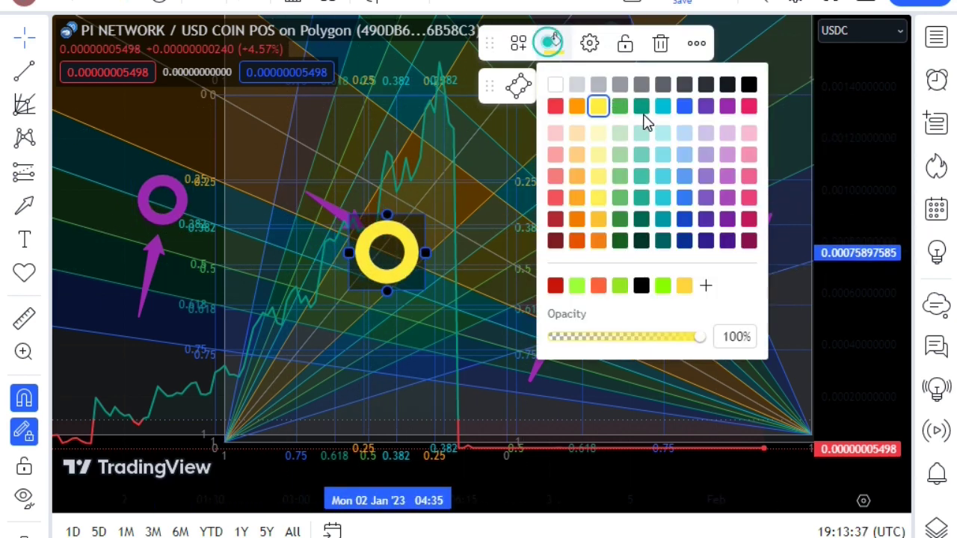
left_click(722, 110)
Enlarge the top and right-hand rings and make both purple.
left_click(617, 170)
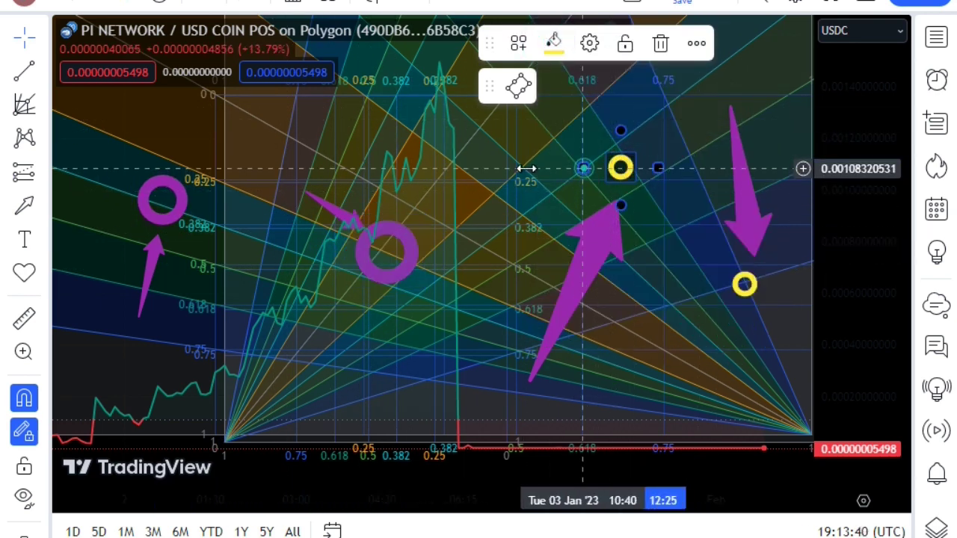
left_click_drag(586, 164, 619, 169)
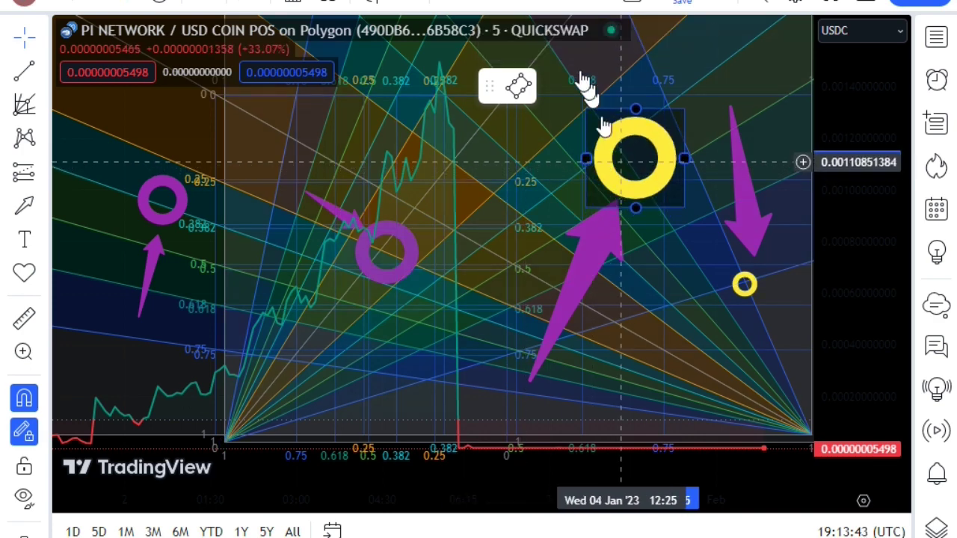
left_click(553, 43)
left_click(727, 107)
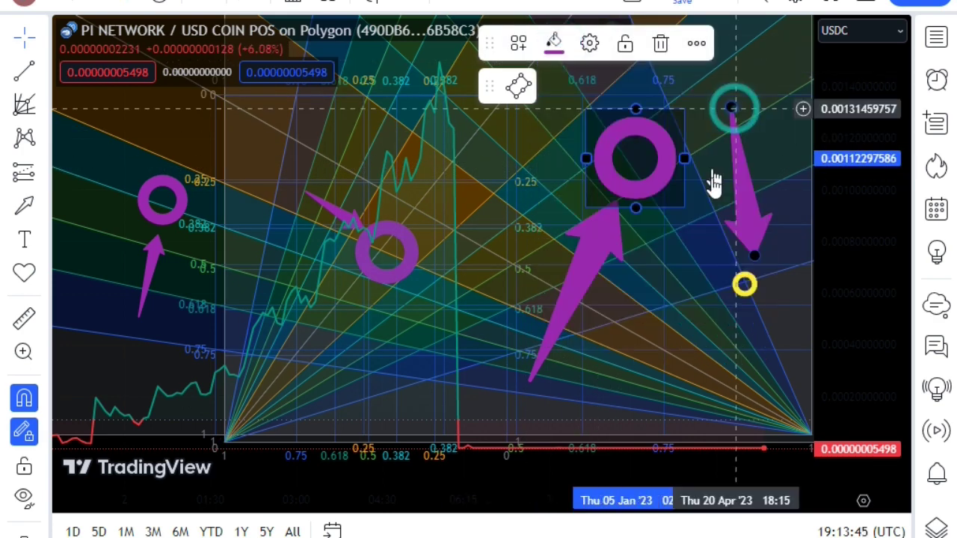
mouse_move(743, 282)
left_mouse_down()
mouse_move(716, 290)
mouse_move(737, 329)
left_mouse_up()
left_click(554, 42)
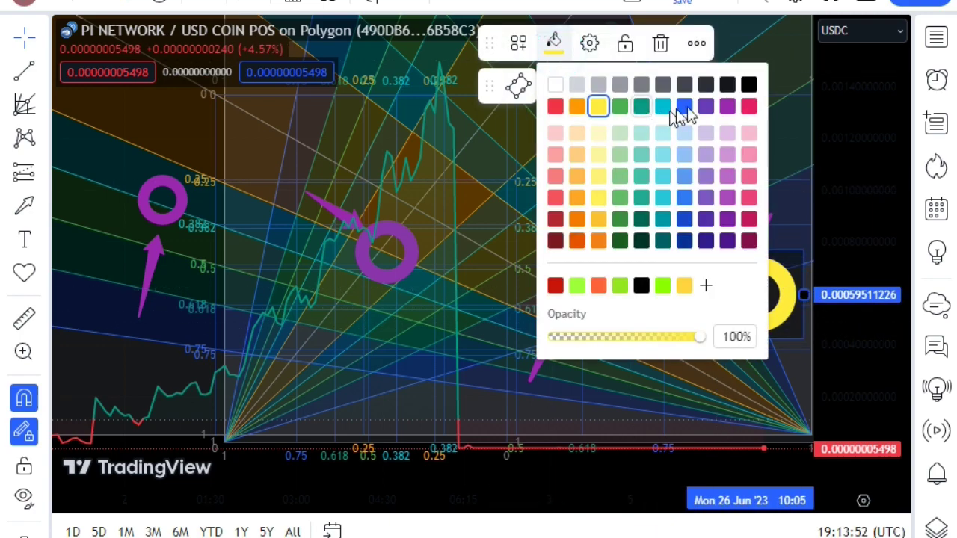
left_click(727, 107)
Bring up the fan drawing's right-click options menu.
scroll(379, 245, "up", 2)
scroll(381, 236, "down", 2)
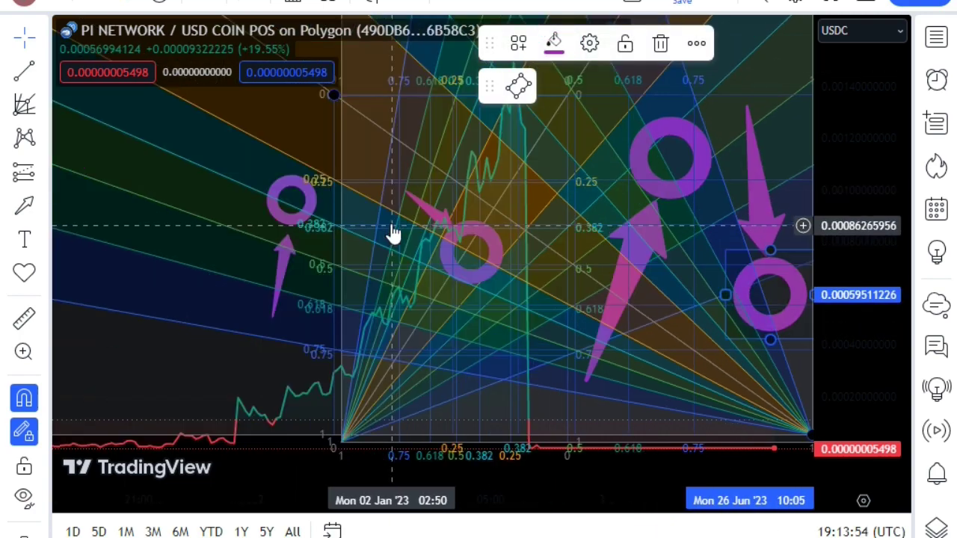
scroll(389, 231, "up", 2)
right_click(390, 232)
left_click(363, 233)
Select the ring near the middle arrow and call up the remove-drawings option.
scroll(361, 233, "down", 1)
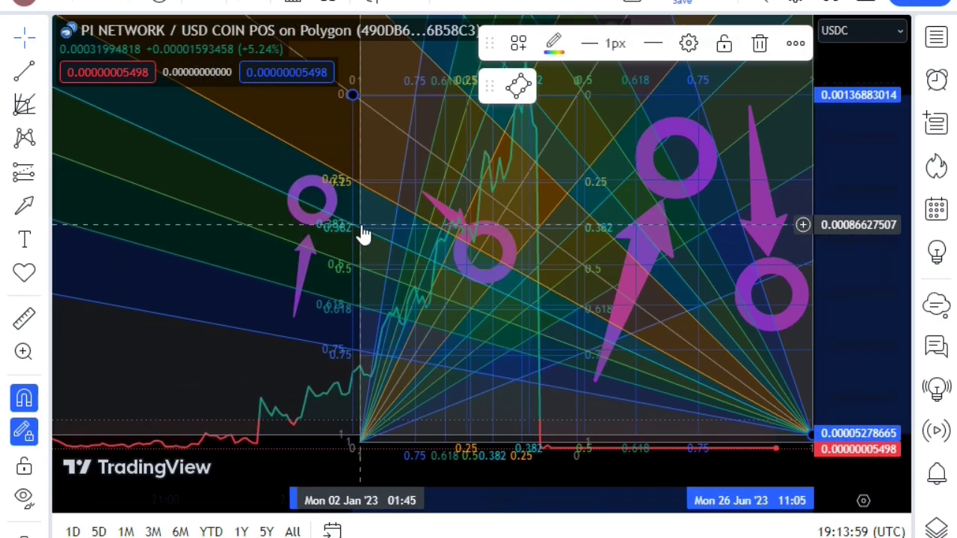
scroll(363, 233, "up", 1)
scroll(362, 233, "up", 2)
scroll(363, 234, "up", 1)
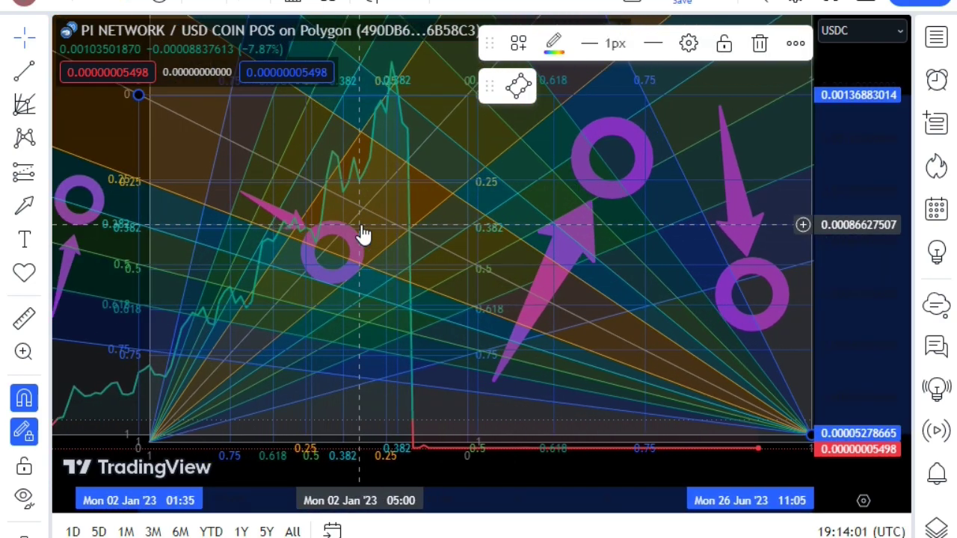
scroll(362, 234, "down", 1)
scroll(362, 235, "down", 1)
scroll(362, 234, "up", 1)
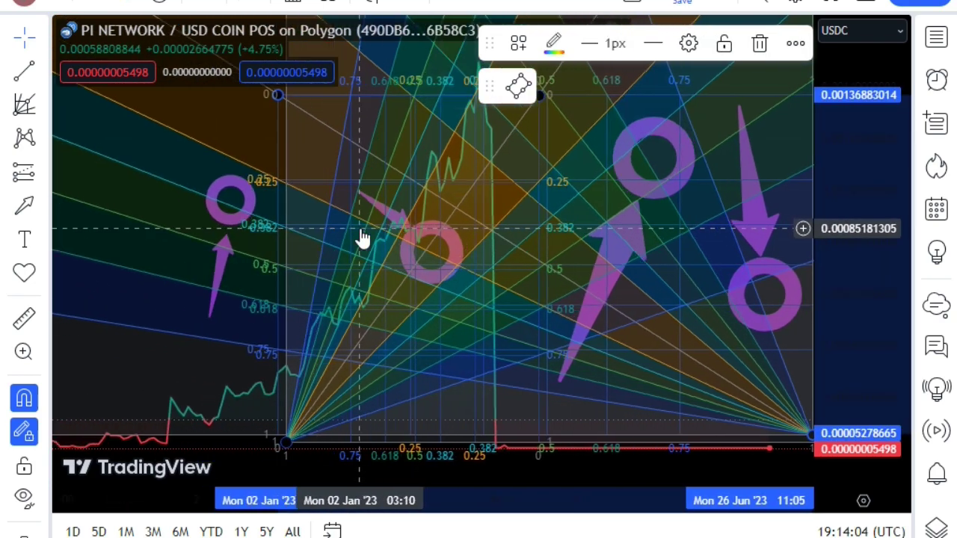
scroll(362, 235, "up", 1)
left_click(360, 237)
scroll(360, 236, "up", 1)
scroll(358, 236, "up", 1)
scroll(359, 237, "down", 1)
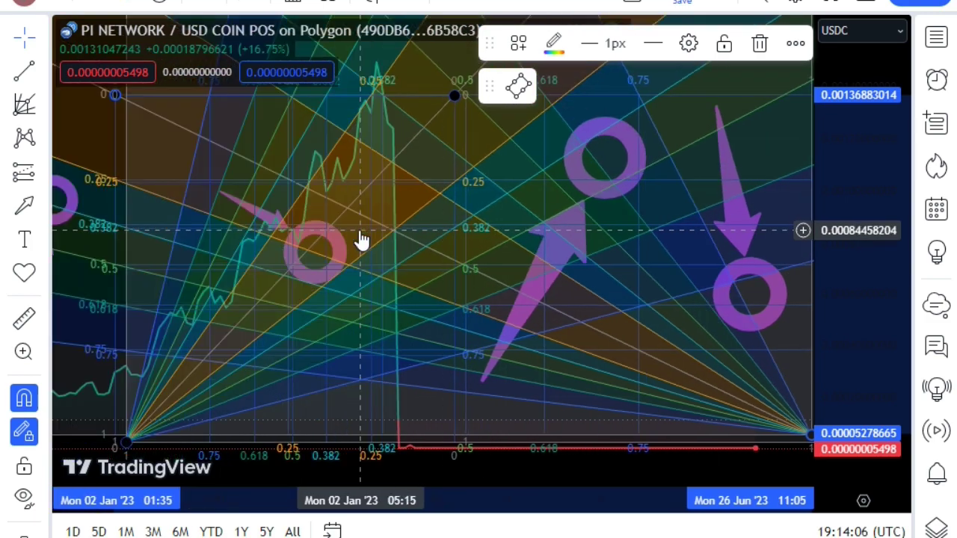
scroll(358, 235, "down", 1)
scroll(357, 234, "up", 1)
scroll(353, 236, "up", 1)
scroll(350, 236, "up", 1)
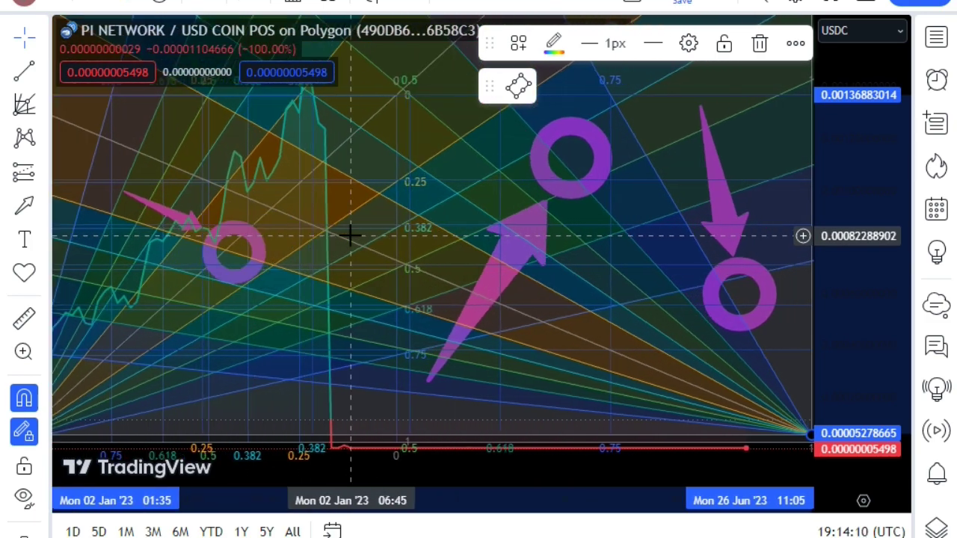
scroll(349, 247, "down", 1)
scroll(349, 252, "down", 1)
scroll(349, 252, "down", 1)
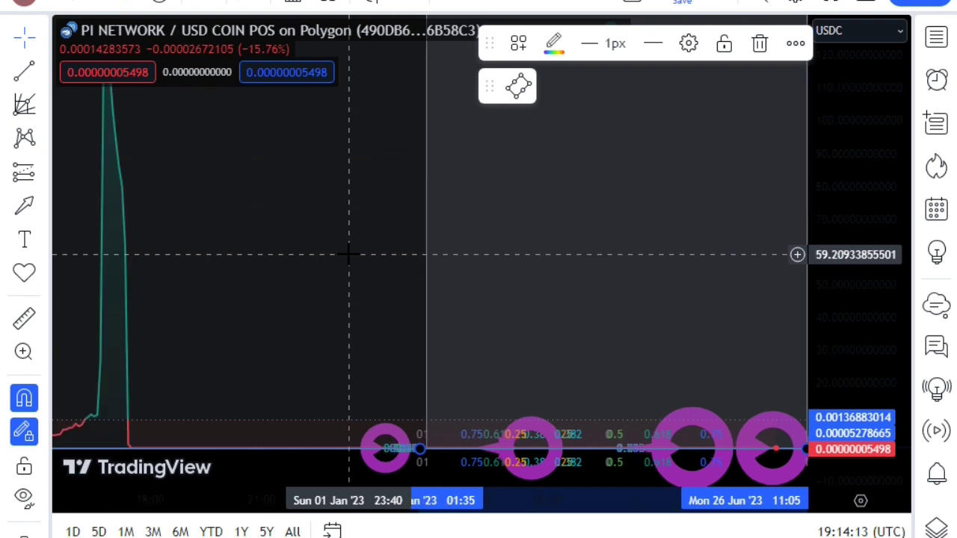
scroll(349, 258, "up", 1)
scroll(352, 262, "up", 1)
scroll(350, 257, "up", 1)
scroll(342, 255, "down", 1)
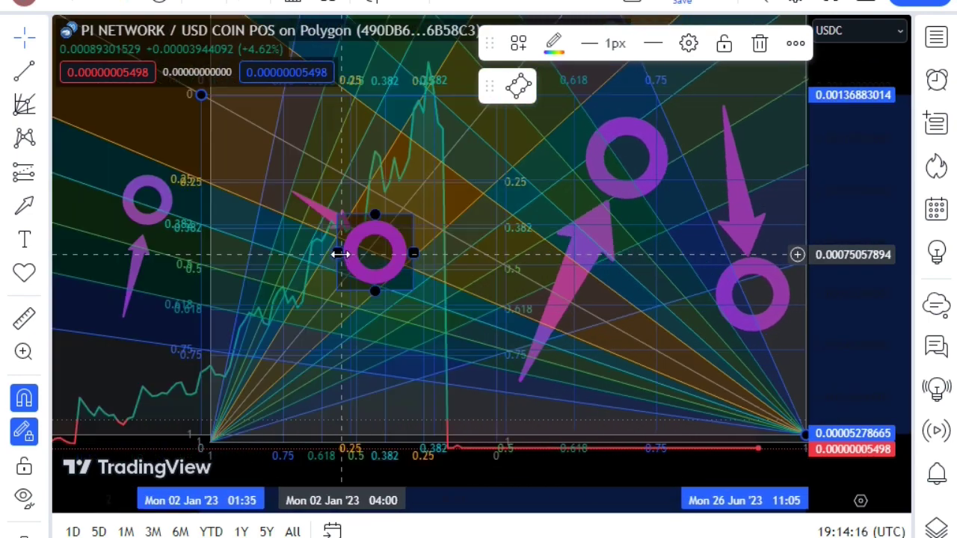
scroll(338, 260, "down", 1)
scroll(338, 261, "down", 1)
scroll(327, 252, "up", 1)
scroll(331, 262, "up", 1)
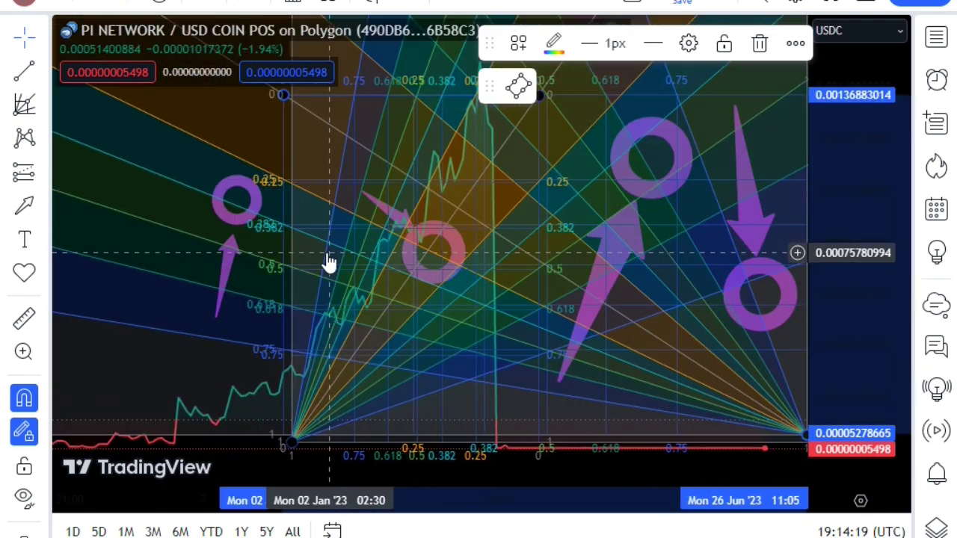
scroll(327, 262, "up", 2)
left_click(24, 532)
Clear every drawing so only the bare price line remains.
left_click(97, 509)
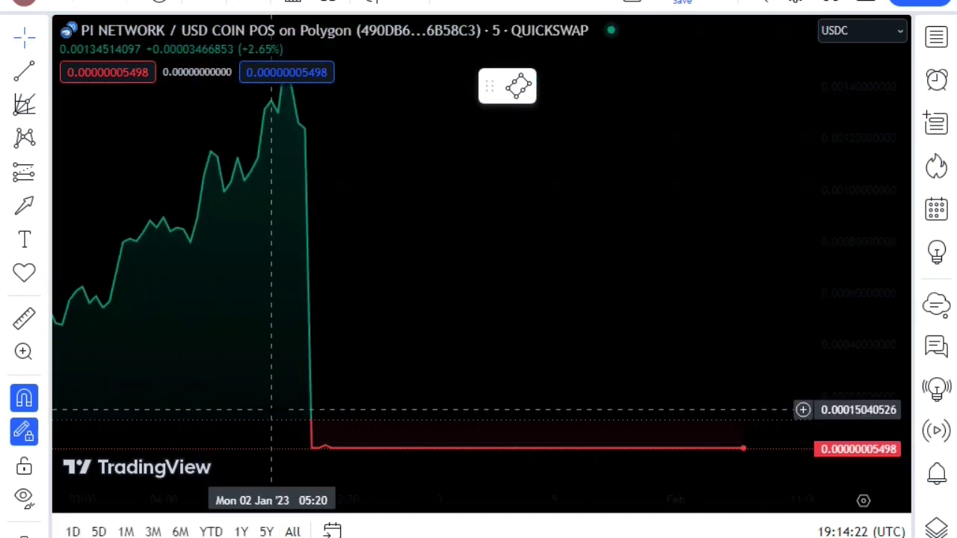
scroll(262, 399, "up", 2)
scroll(645, 342, "up", 1)
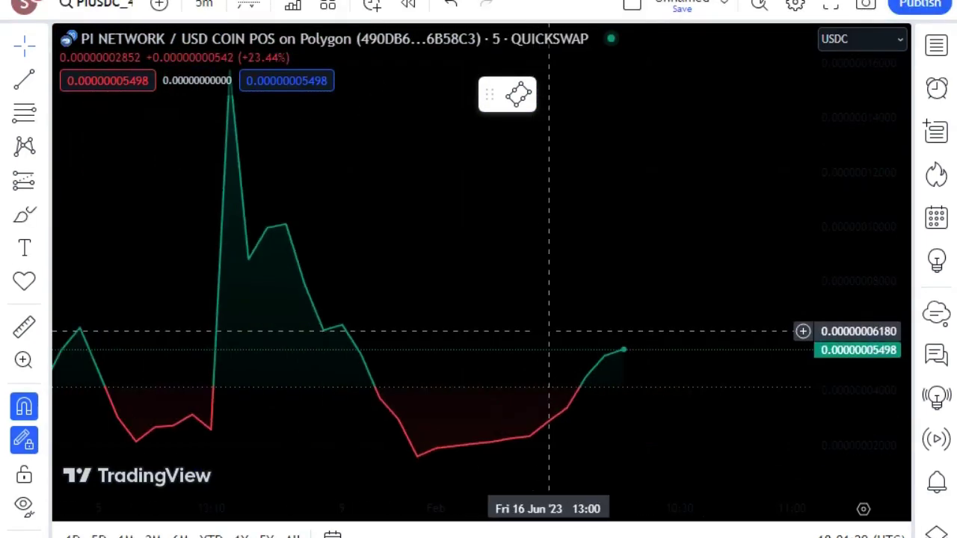
scroll(538, 331, "up", 2)
scroll(539, 331, "down", 1)
scroll(538, 331, "down", 1)
Zoom the chart around the spike and bring up the text and notes tools.
scroll(537, 332, "up", 1)
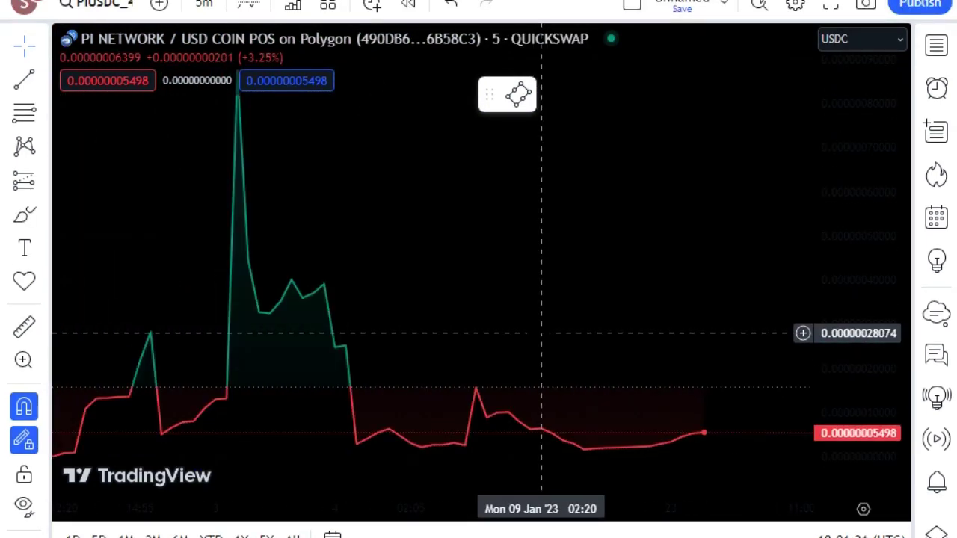
scroll(535, 332, "down", 1)
scroll(535, 333, "up", 1)
scroll(506, 358, "up", 1)
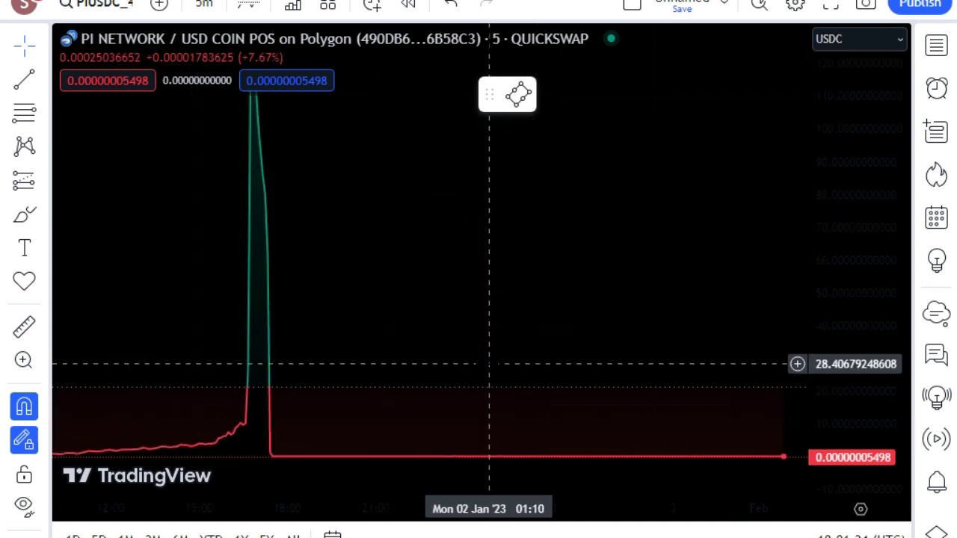
scroll(490, 364, "down", 1)
scroll(487, 364, "down", 1)
scroll(486, 364, "up", 1)
scroll(483, 365, "up", 2)
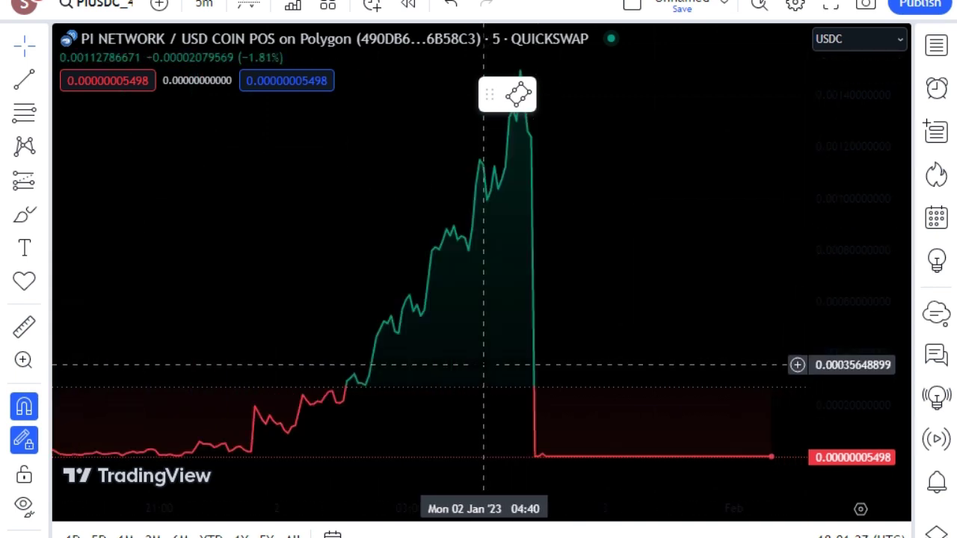
left_click(47, 247)
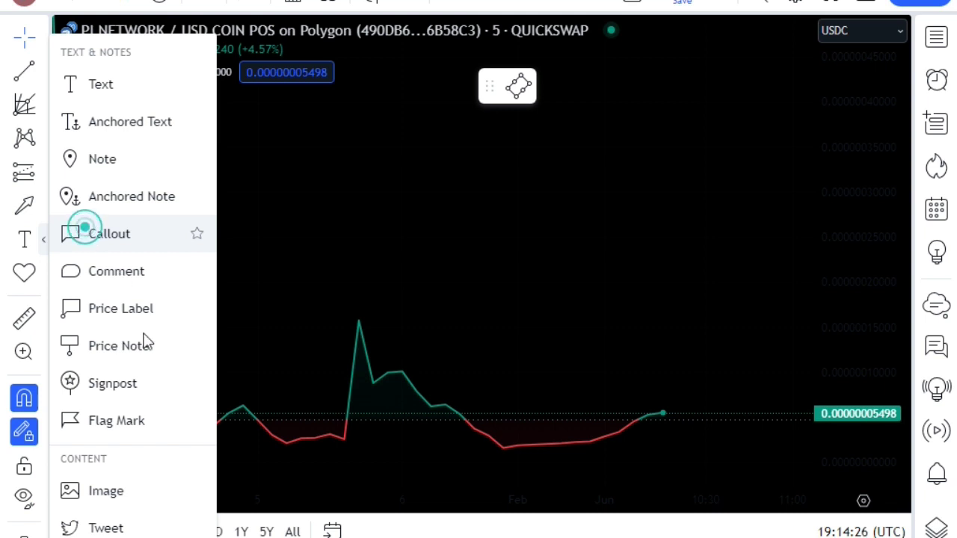
Add a callout to the chart and make its text pink.
left_click(143, 399)
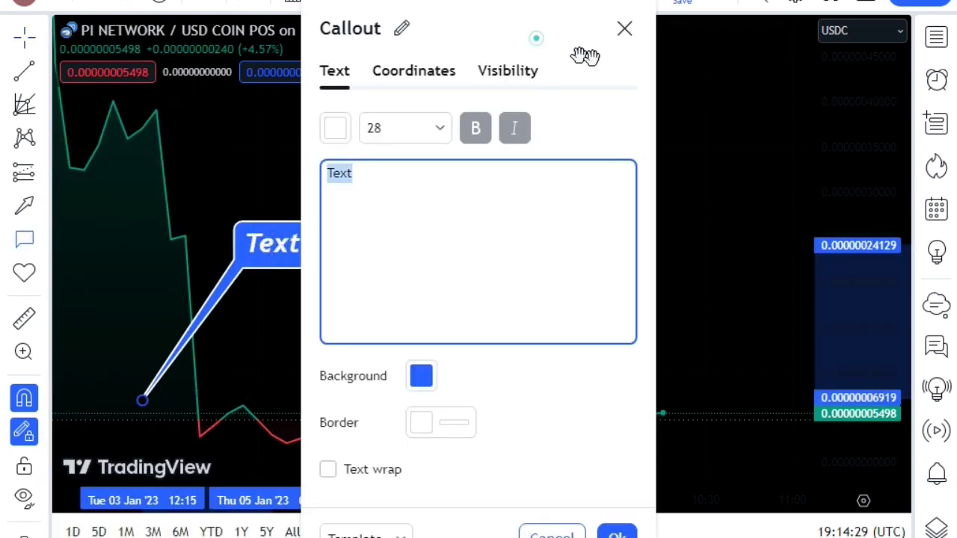
left_click_drag(586, 55, 621, 70)
left_click(371, 143)
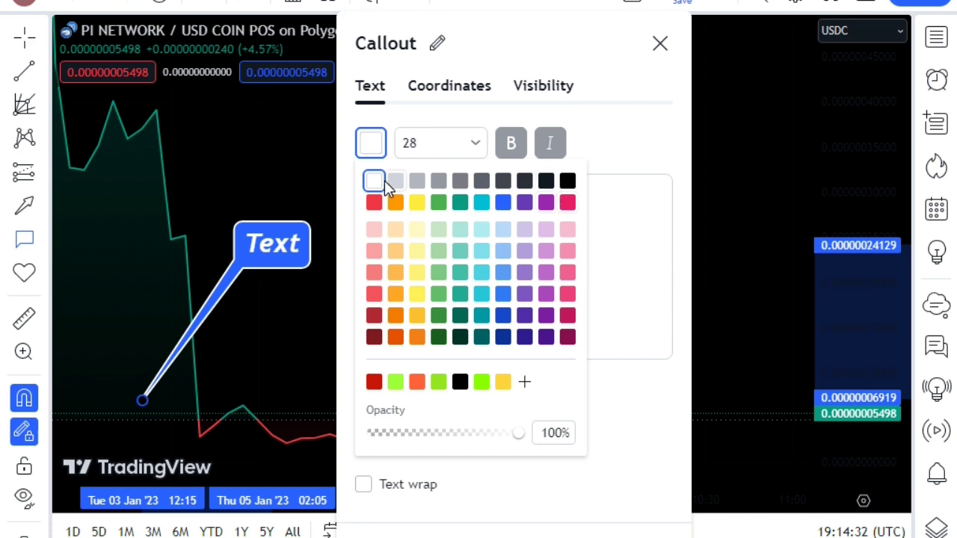
left_click(568, 201)
left_click(614, 108)
Make the callout background white and select its placeholder word 'Text' for replacement.
left_click(452, 391)
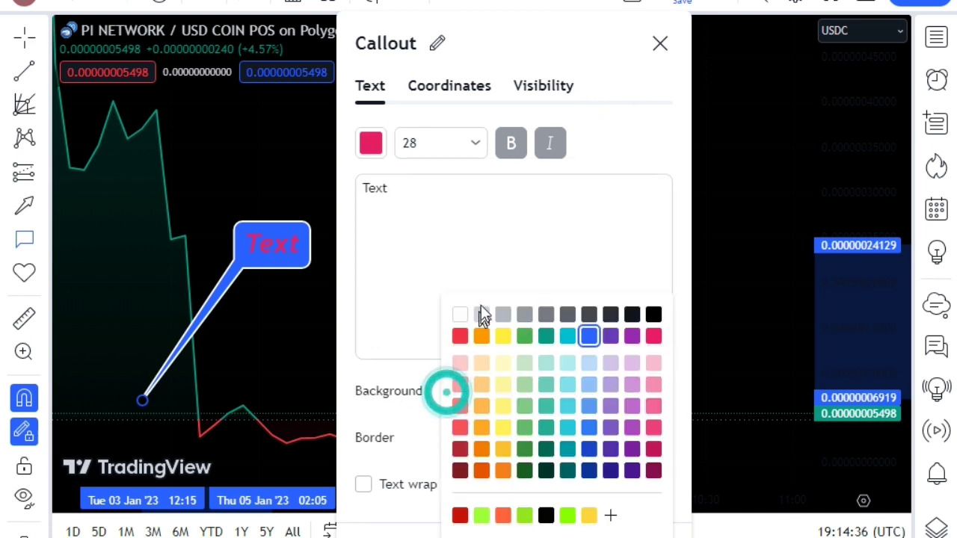
left_click(460, 314)
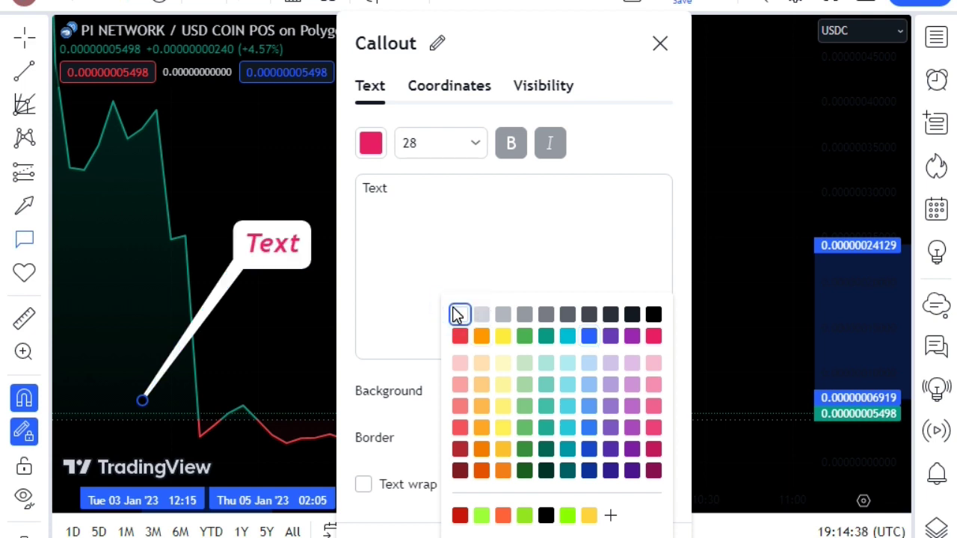
left_click(367, 188)
left_click_drag(367, 188, 399, 190)
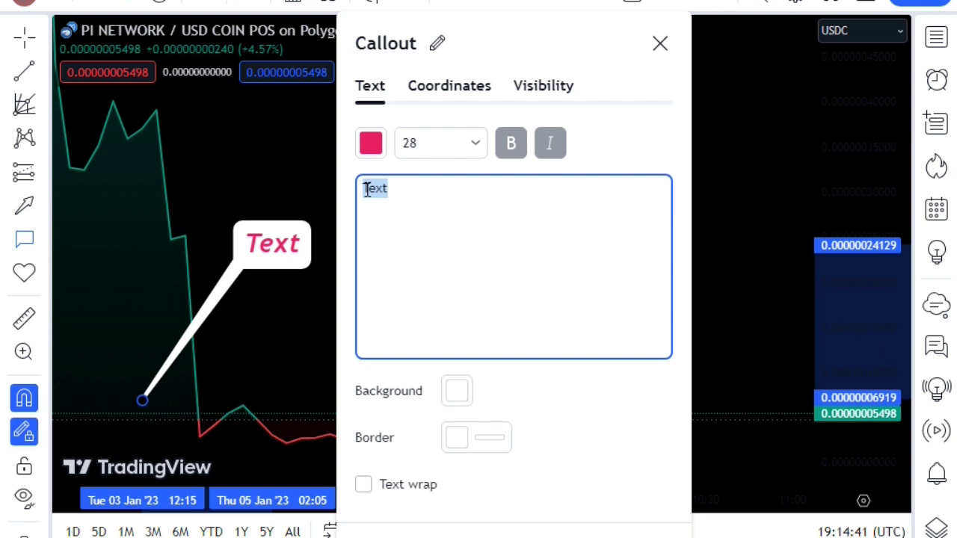
Type the first callout line 'Pi Network Today Price = 0.00000005498'.
type("Pi ")
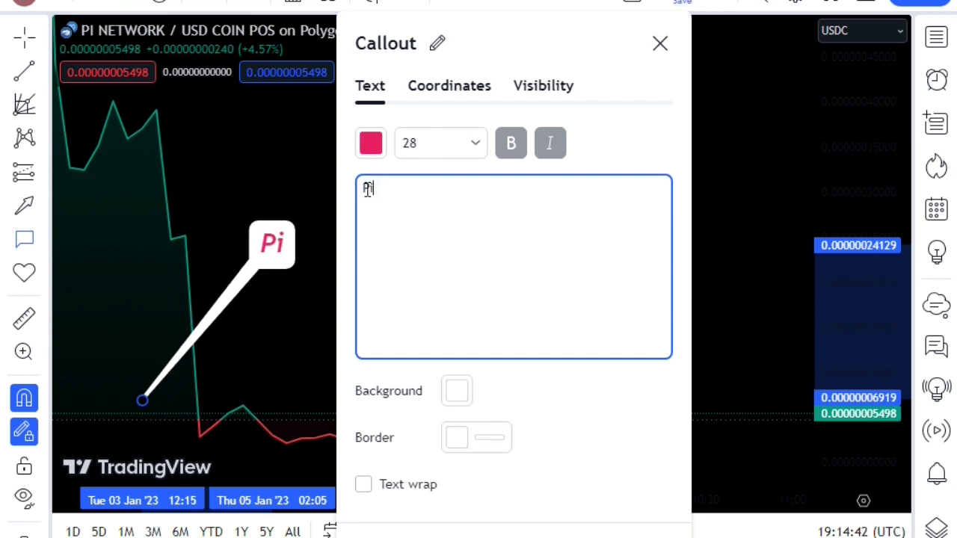
type("Nw")
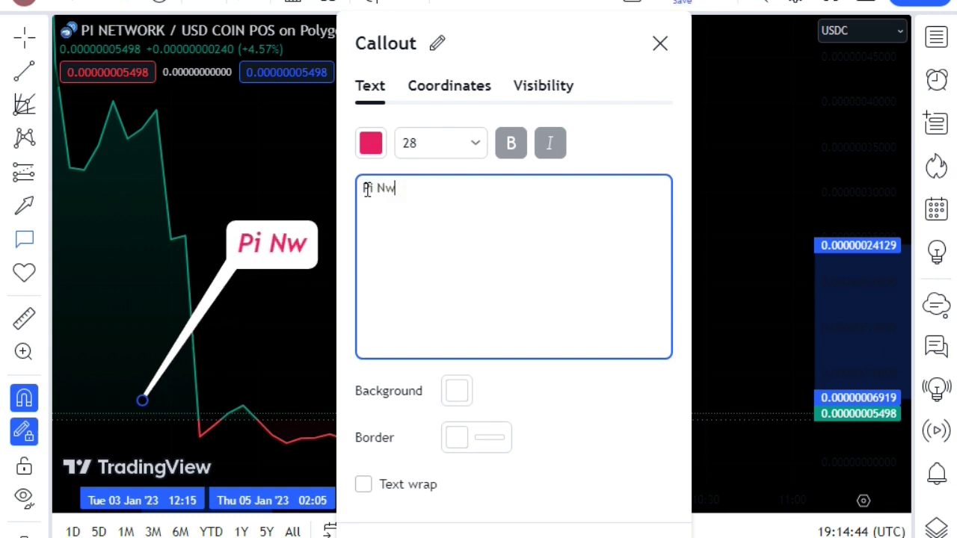
type("t")
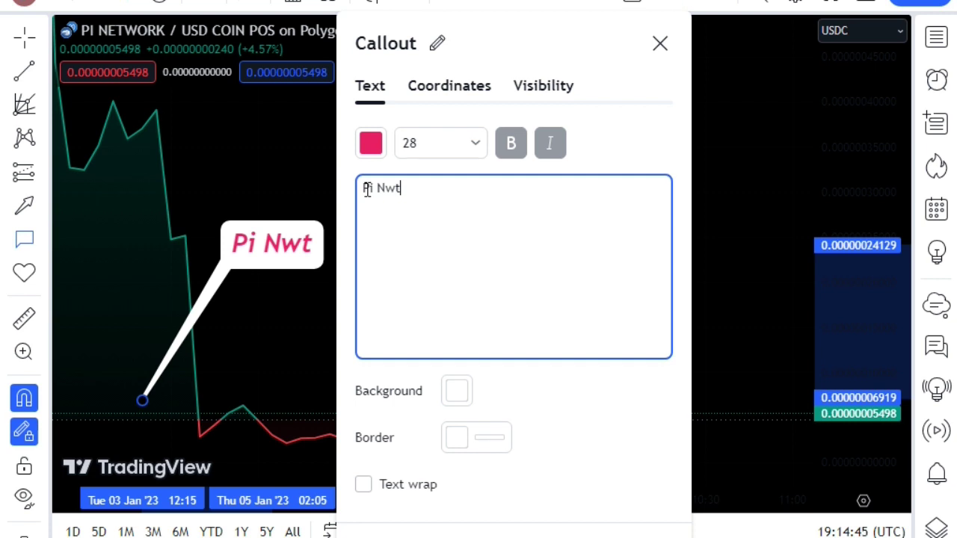
type("ork")
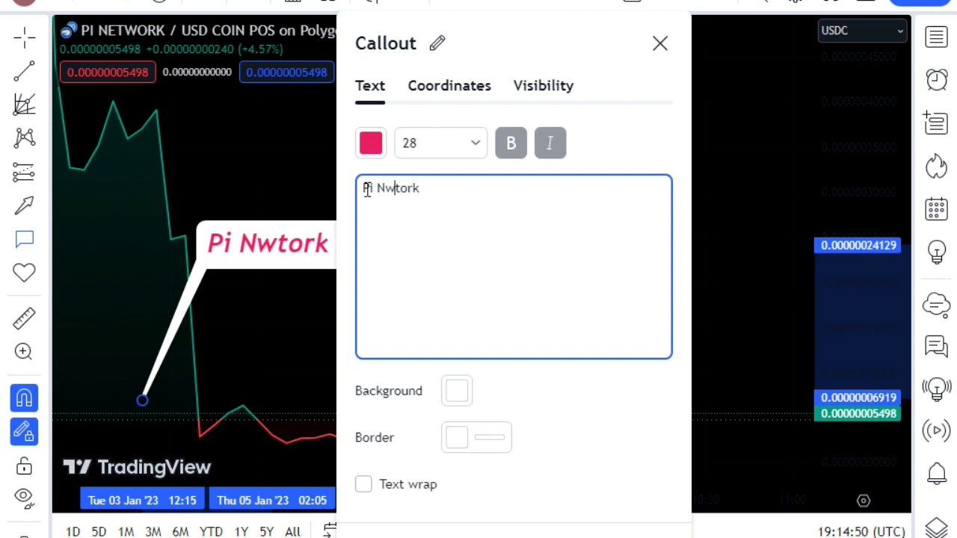
key("BackSpace")
type("et")
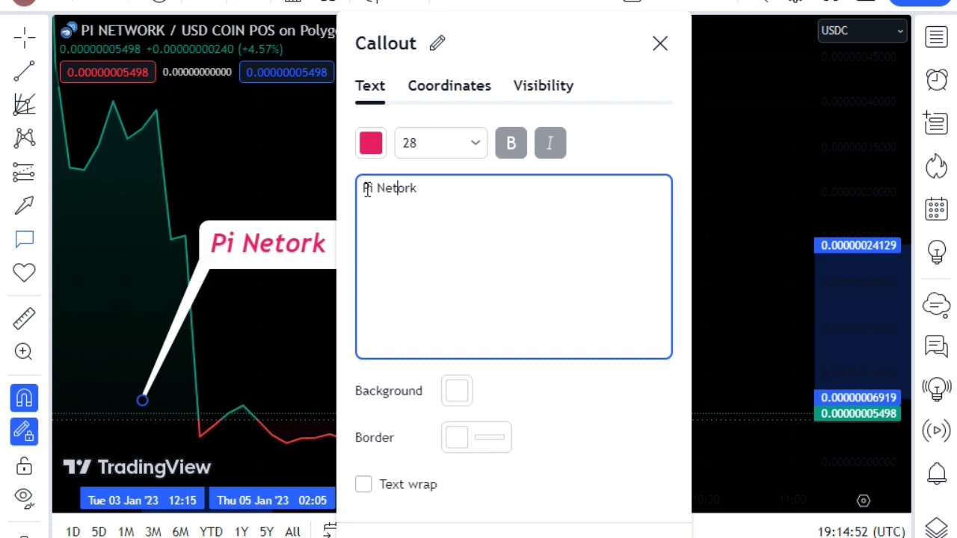
type("work")
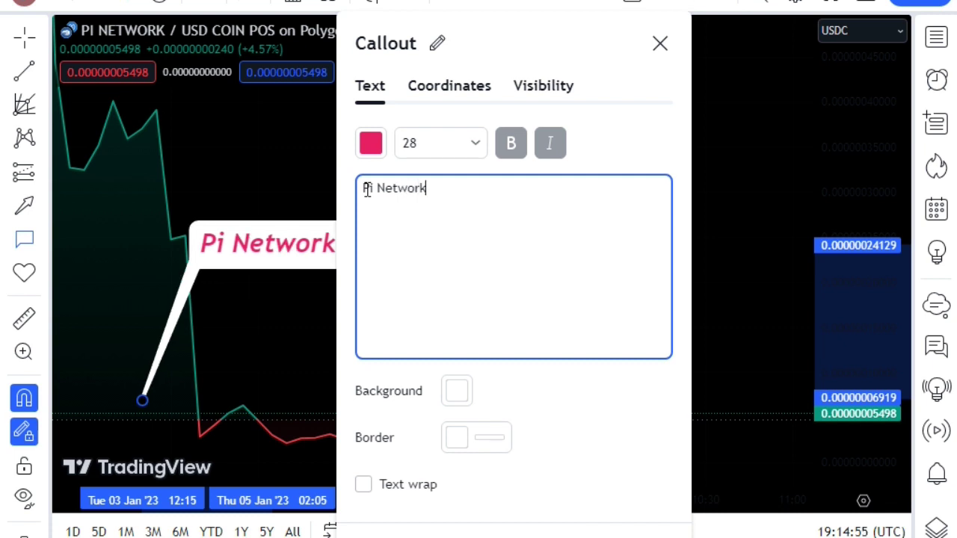
type(" To")
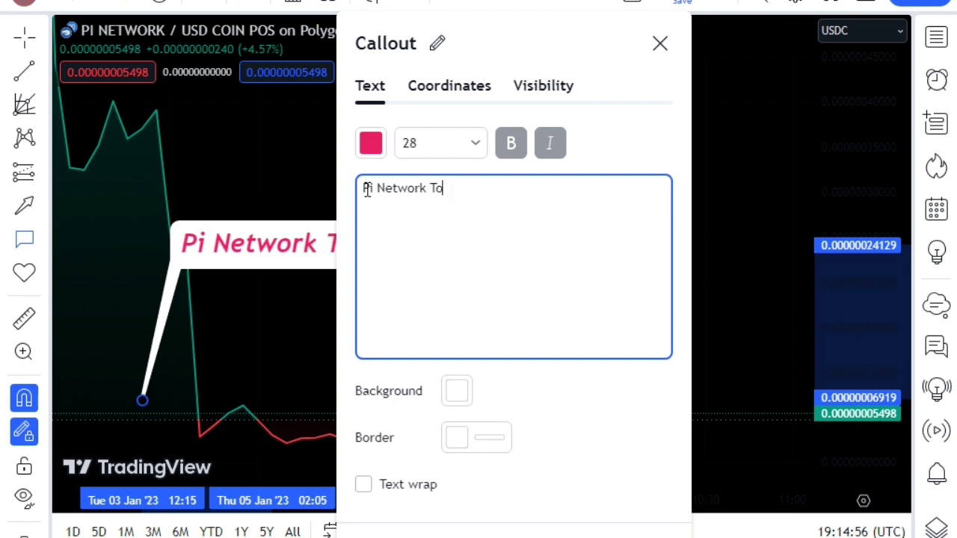
type("day ")
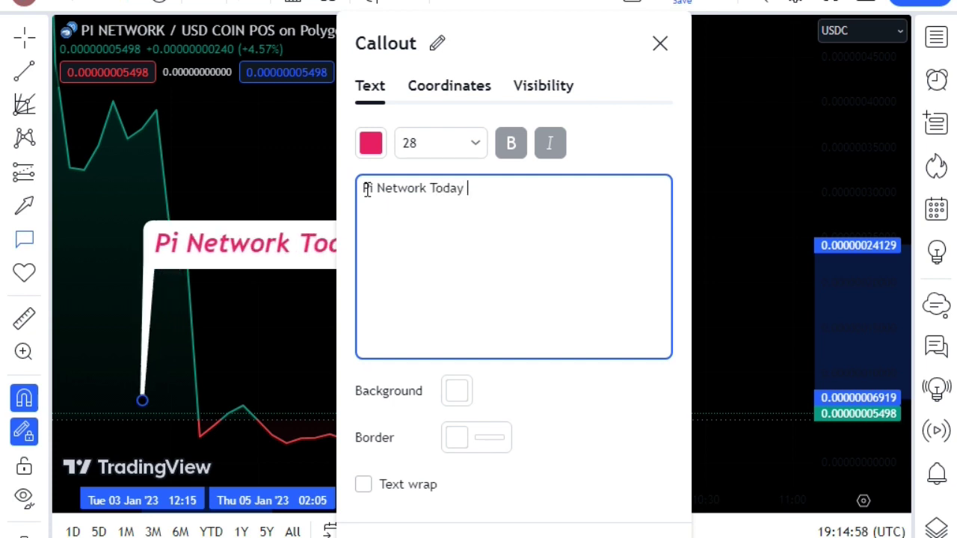
type("Pr")
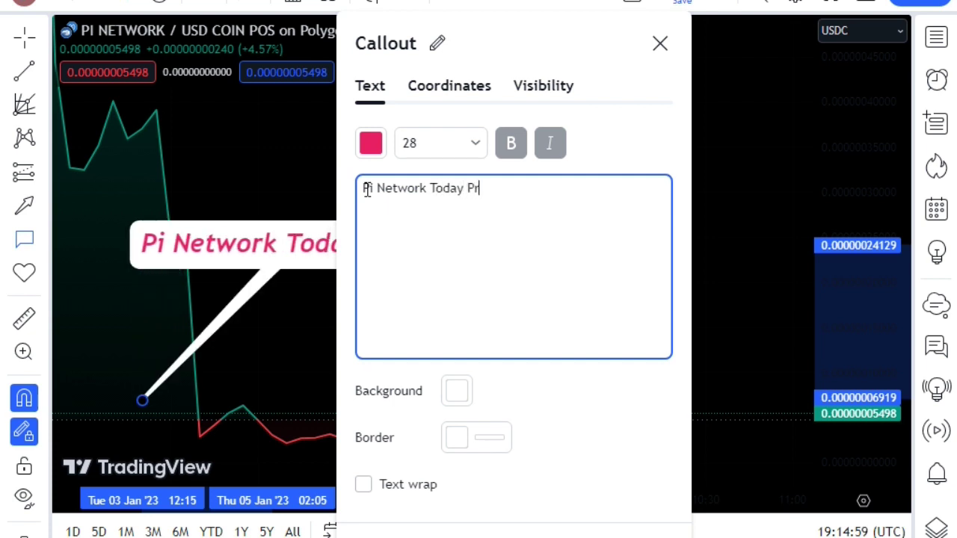
type("ice ")
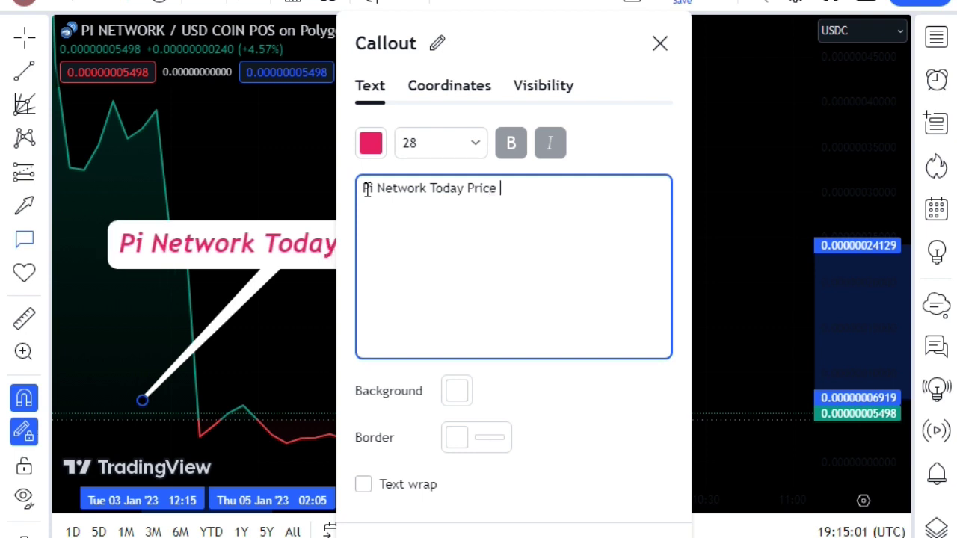
type("= 0")
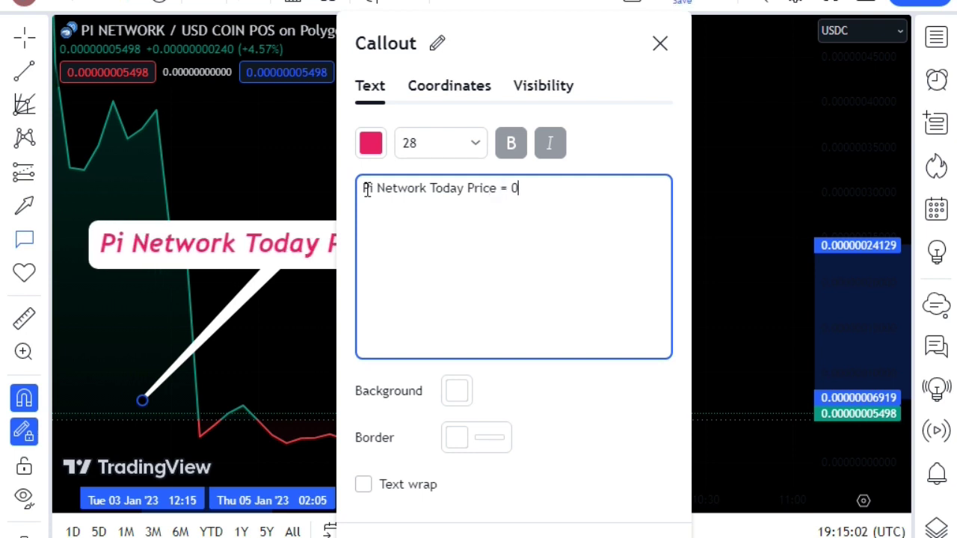
type(".")
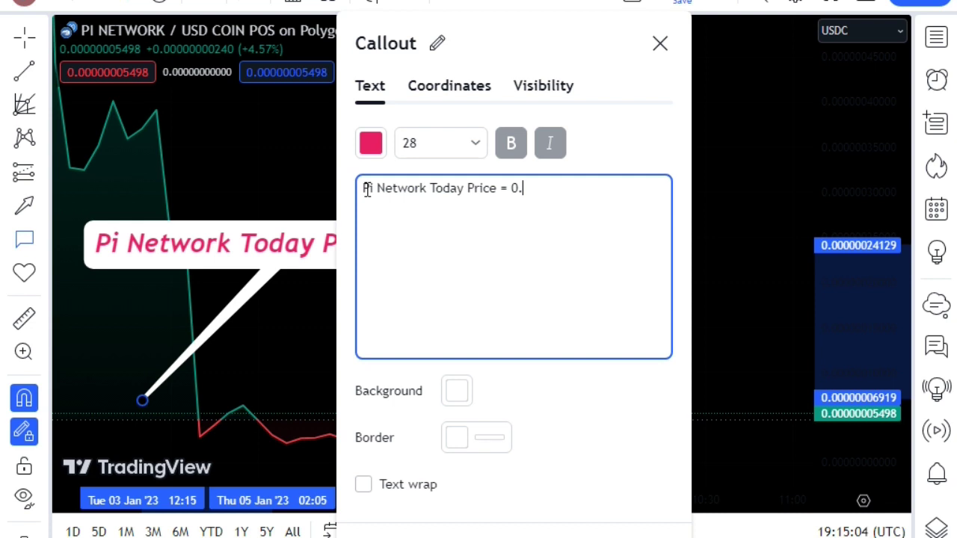
type("0000")
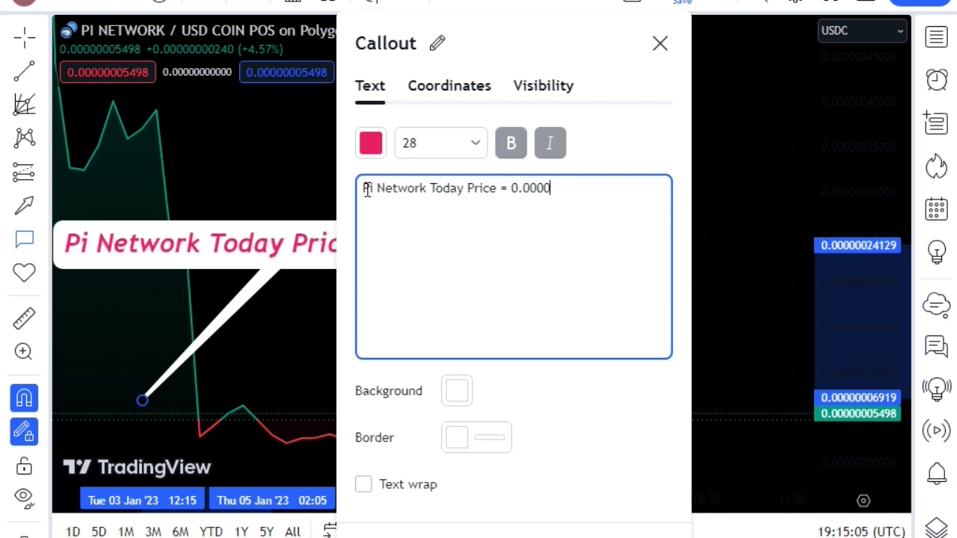
type("000")
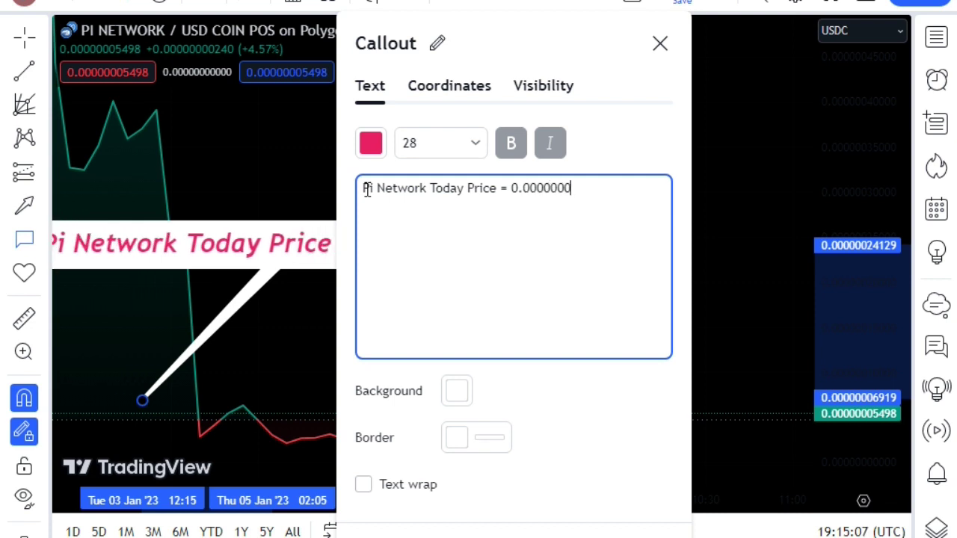
type("54")
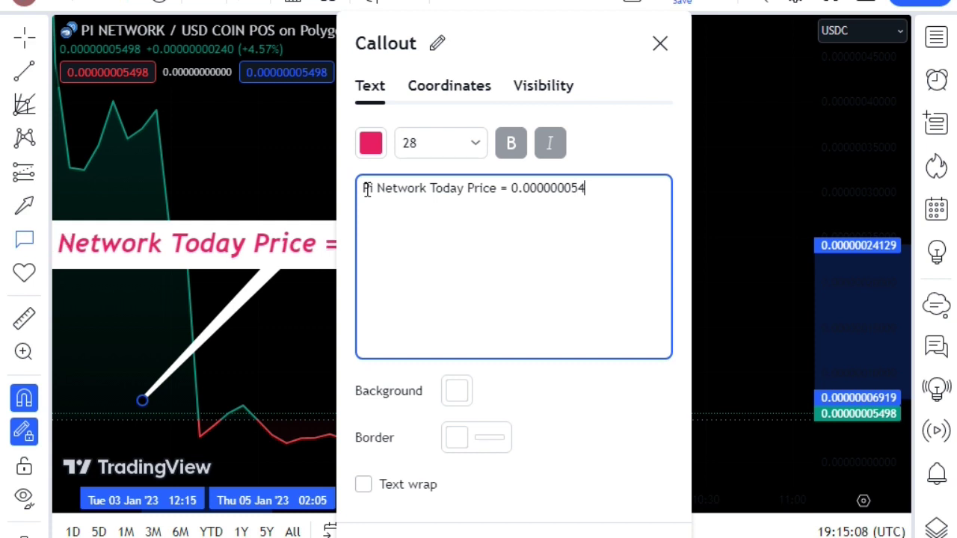
type("98")
key("Return")
type("Pi  Network Yesterday p")
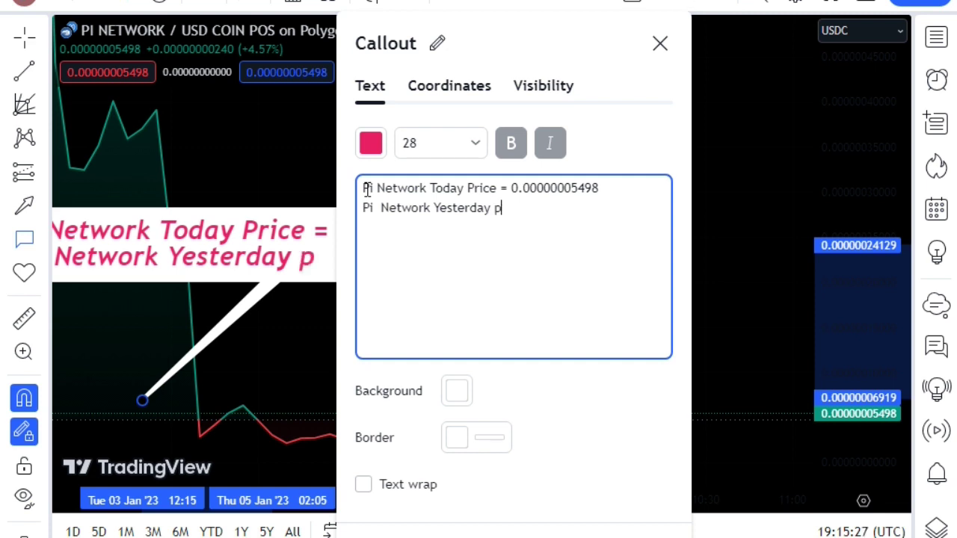
Add yesterday's price line (ending 0538) and tomorrow's price 0.00000005539, then close the dialog.
type("R")
key("BackSpace")
key("BackSpace")
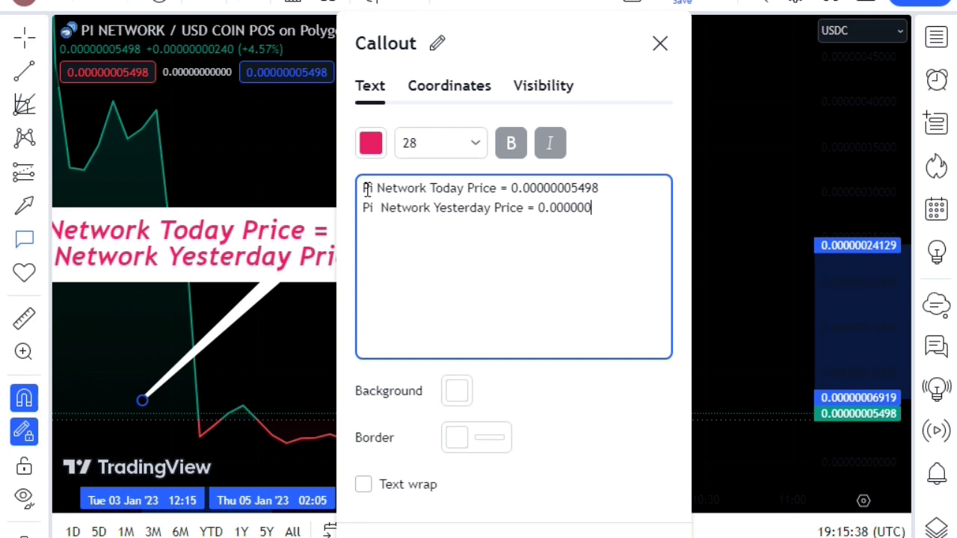
type("05")
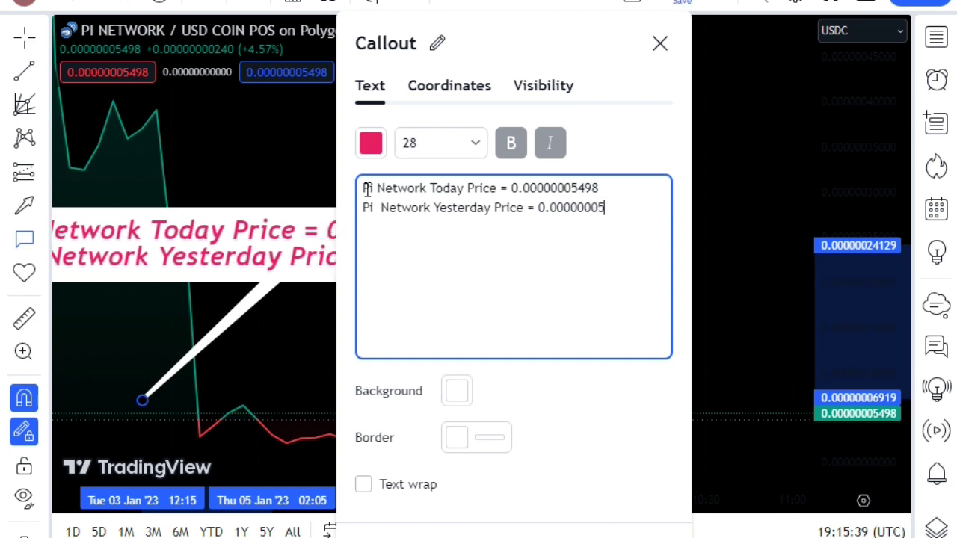
type("38")
key("Return")
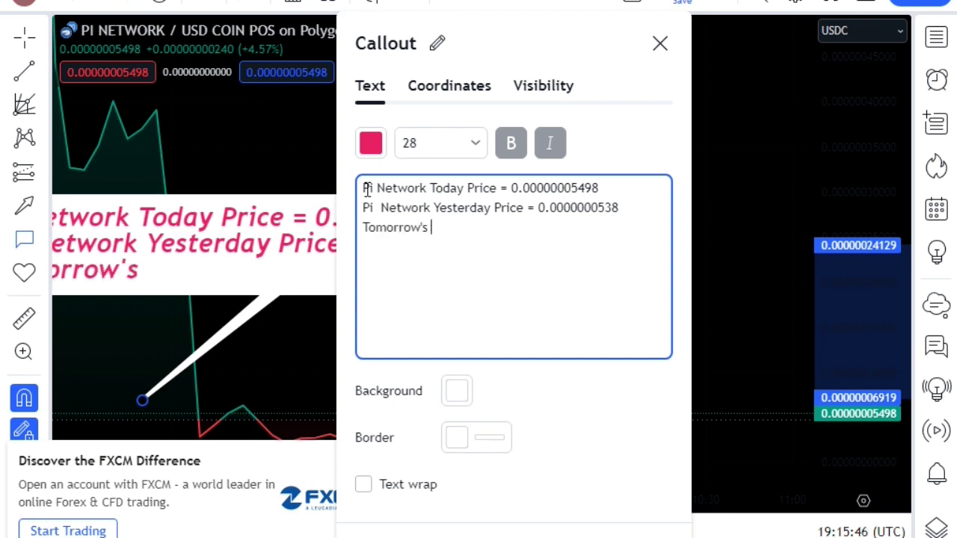
type("Pi ")
type("N")
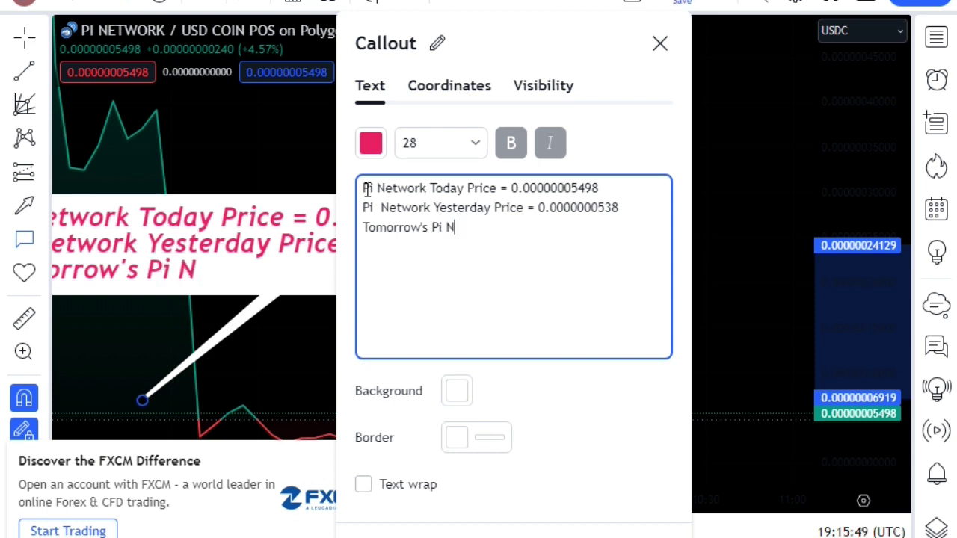
type("etwork")
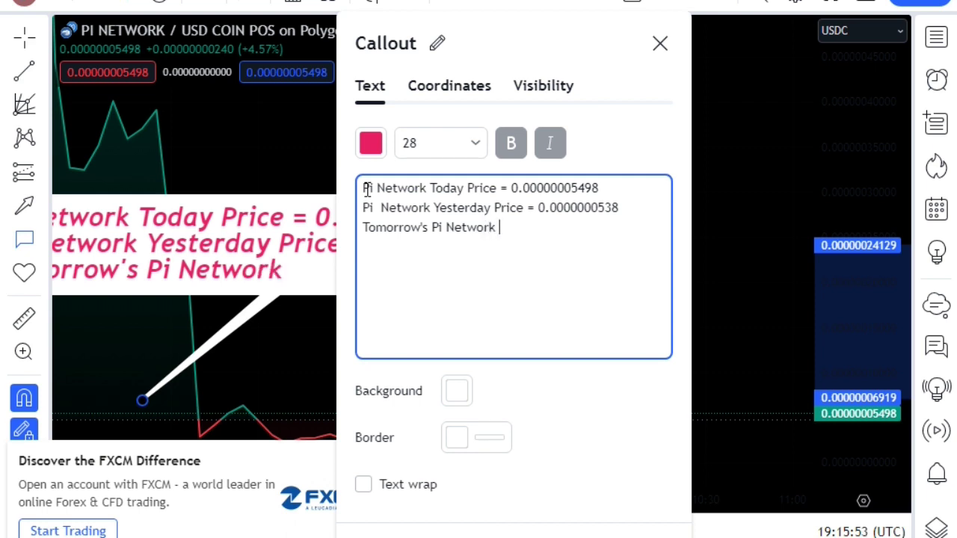
type("Price Will Be = 0.")
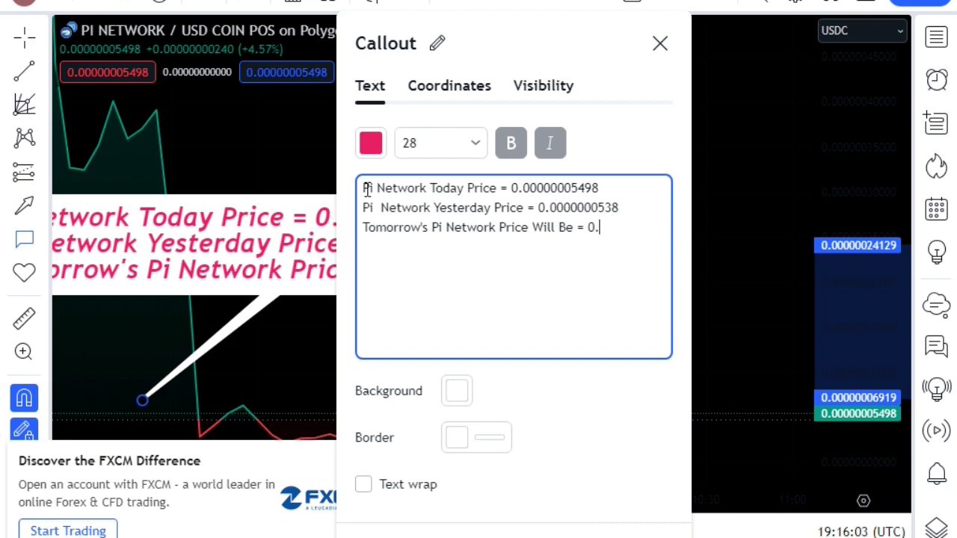
type("00000")
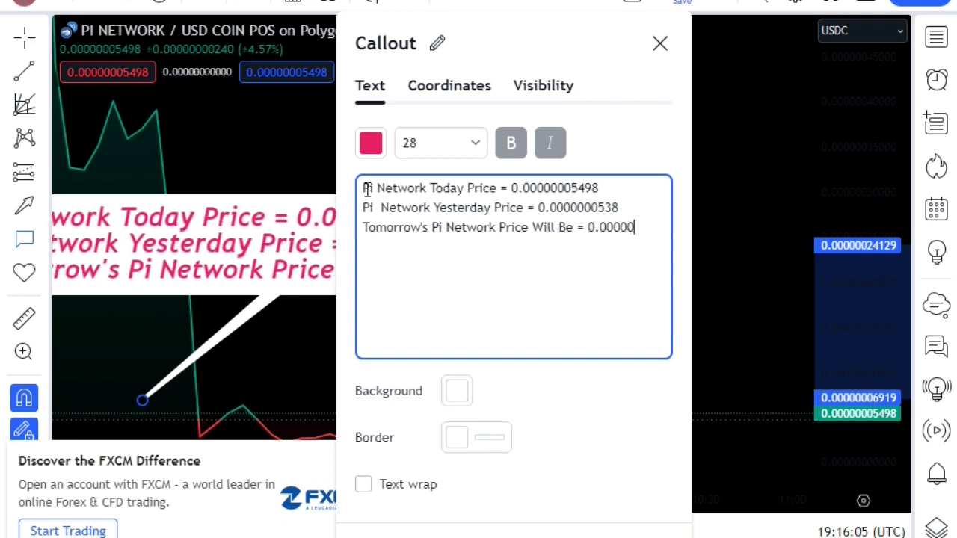
type("0055")
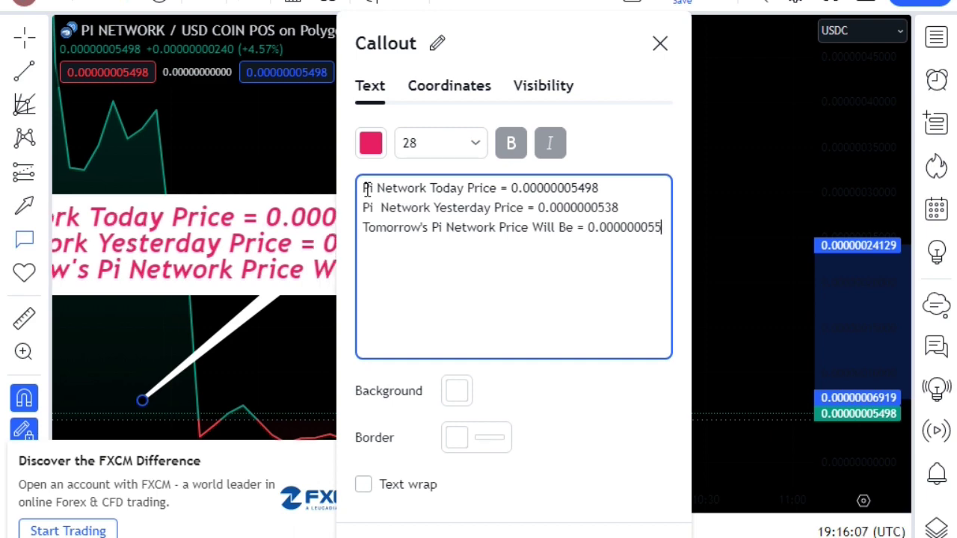
type("39")
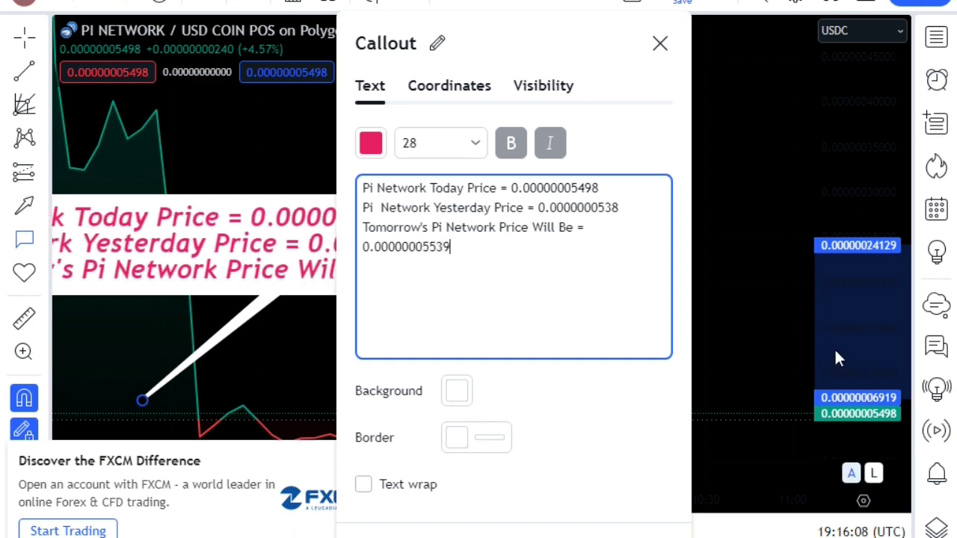
left_click(649, 537)
Move the callout up and right and shrink its text to size 24.
left_click_drag(363, 207, 553, 174)
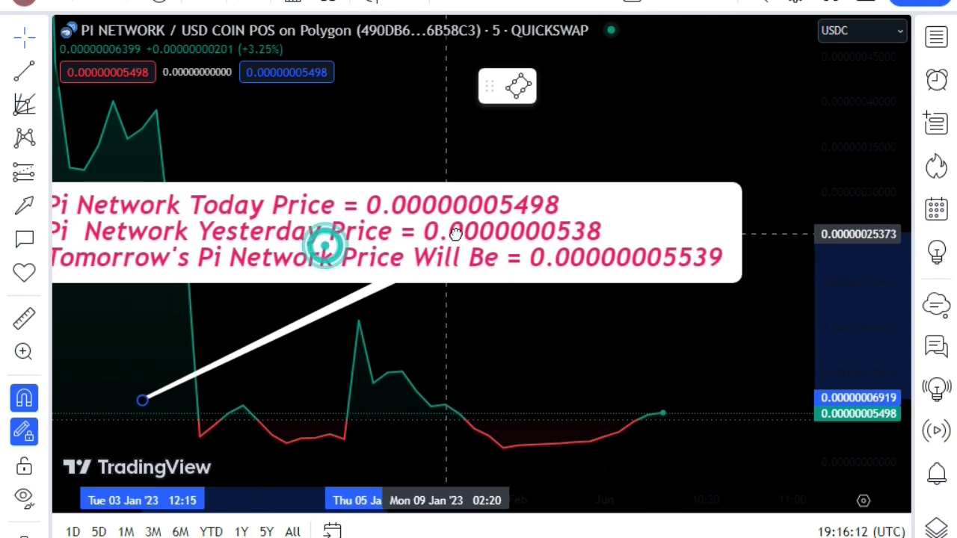
left_click(625, 43)
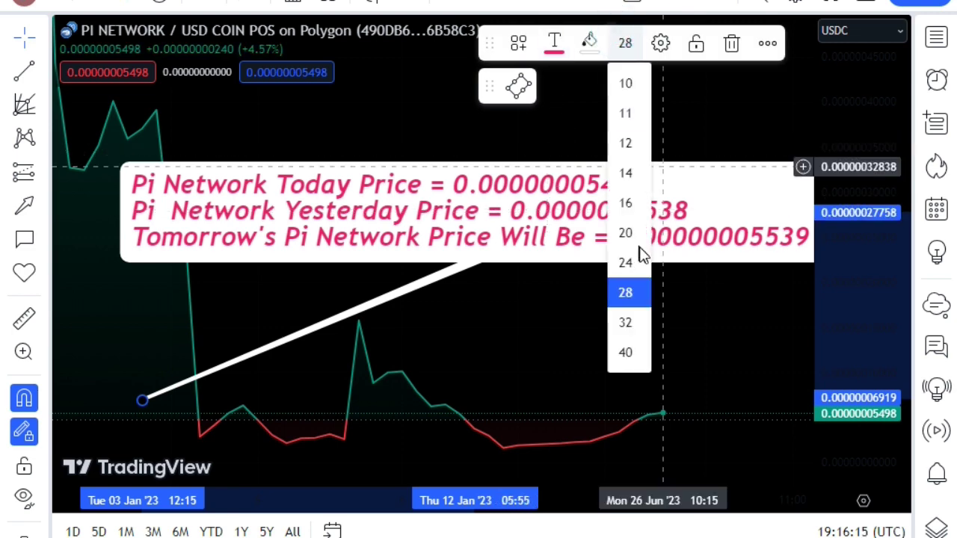
left_click(625, 263)
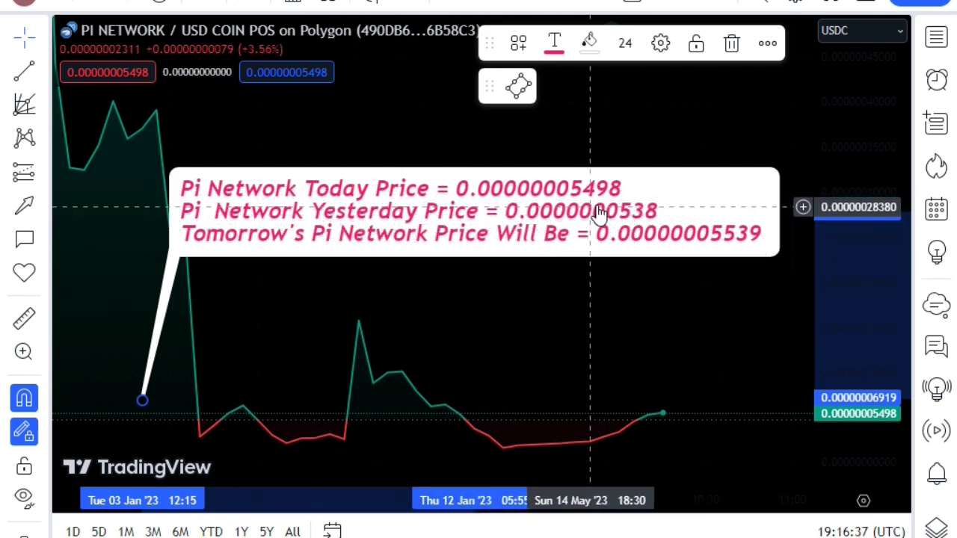
Drag the price callout around the chart, then delete it.
left_click_drag(679, 230, 692, 278)
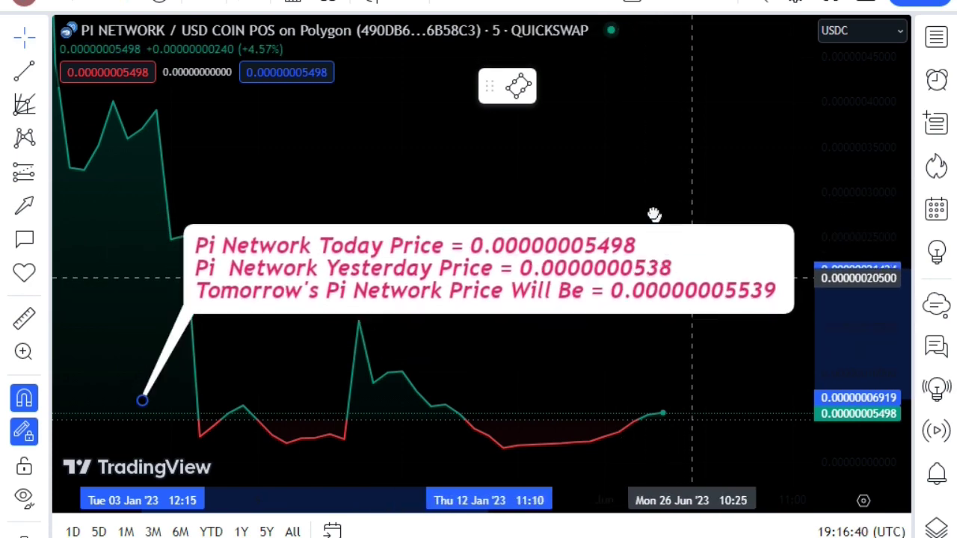
left_click_drag(654, 216, 596, 155)
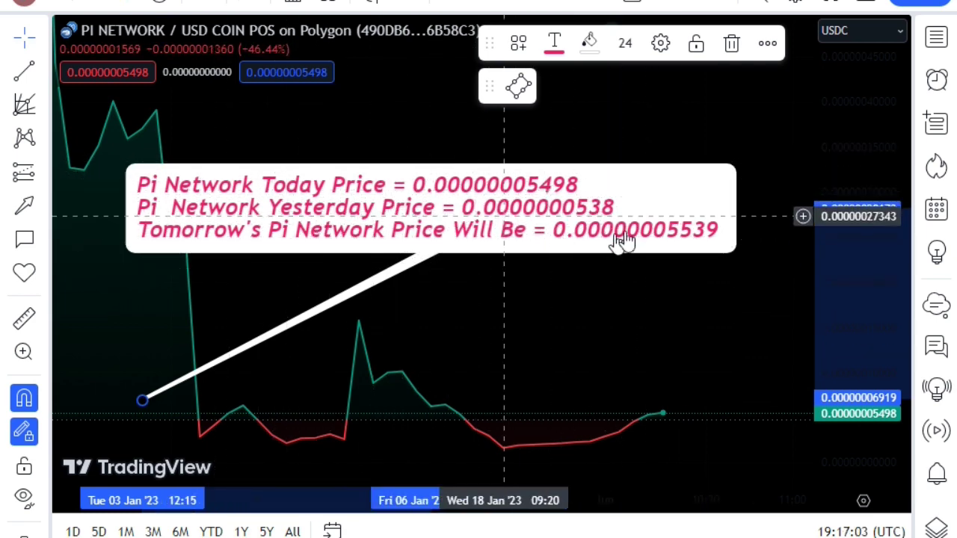
left_click_drag(621, 240, 534, 394)
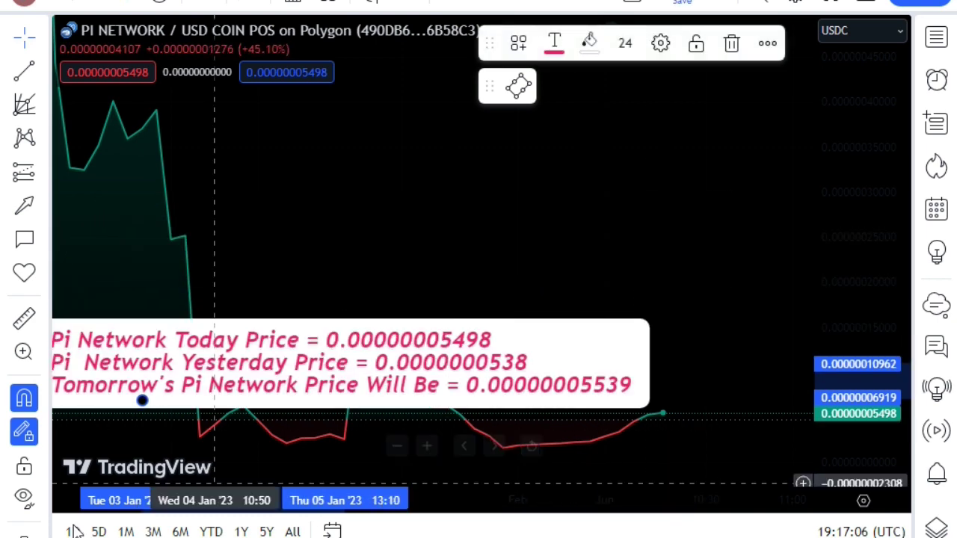
left_click(24, 536)
left_click(82, 509)
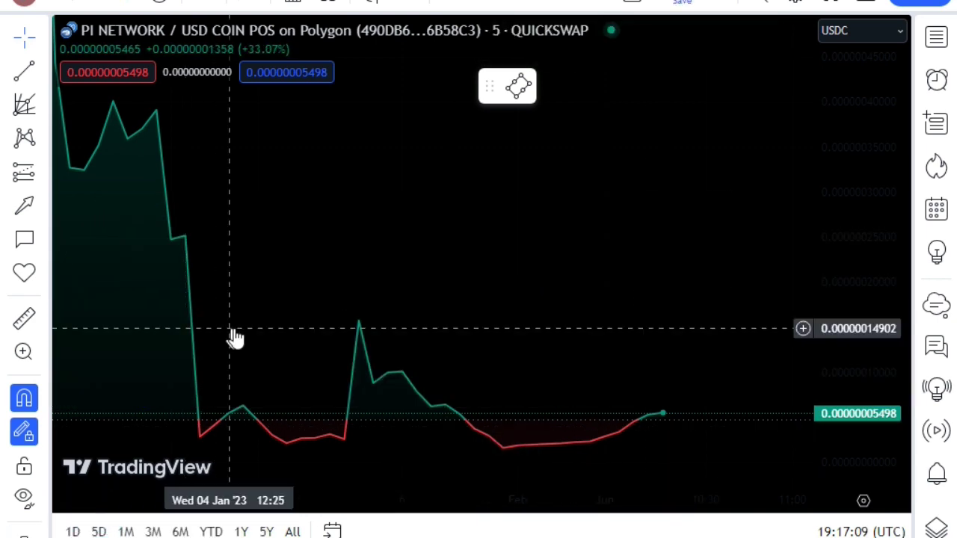
scroll(234, 338, "down", 5)
scroll(235, 321, "up", 4)
scroll(233, 320, "up", 2)
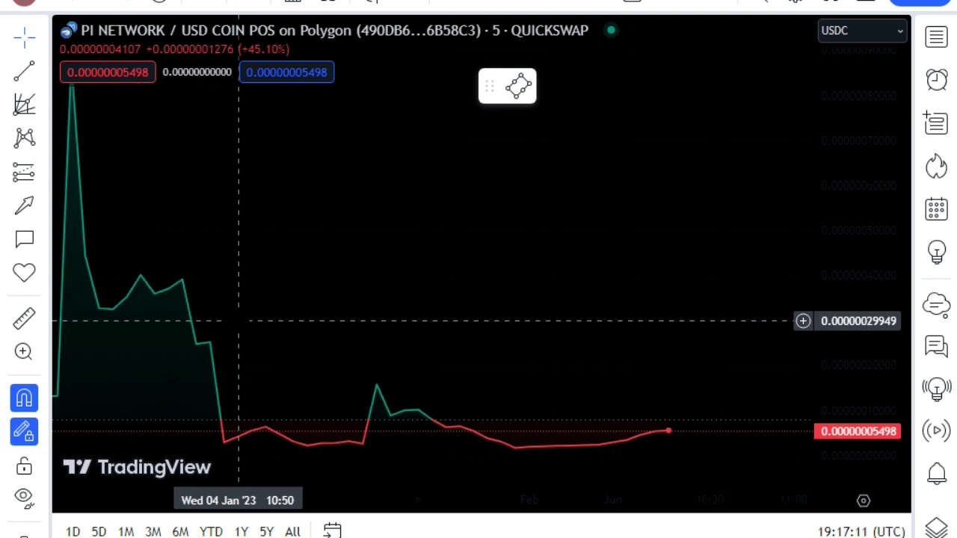
scroll(238, 321, "up", 1)
scroll(233, 321, "up", 1)
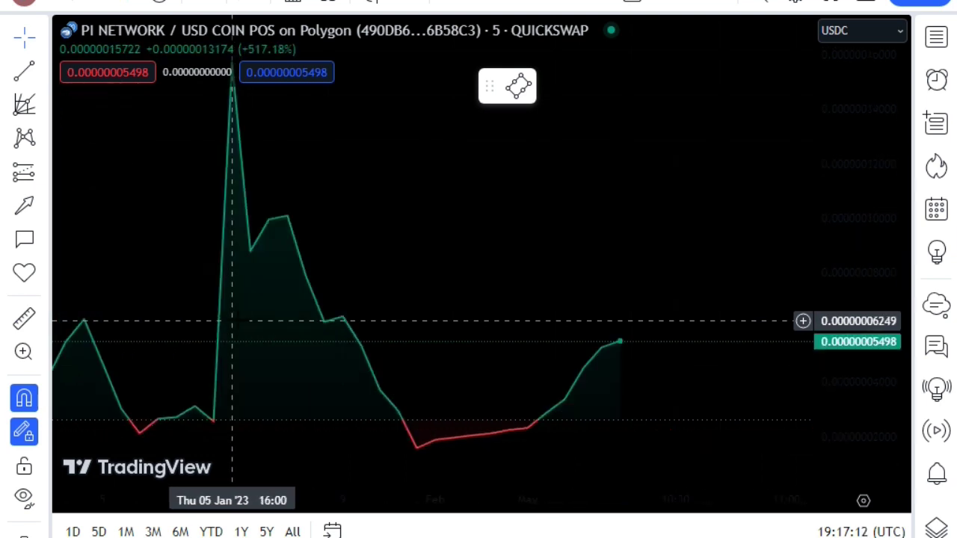
scroll(233, 320, "up", 1)
scroll(243, 321, "down", 1)
scroll(249, 321, "down", 1)
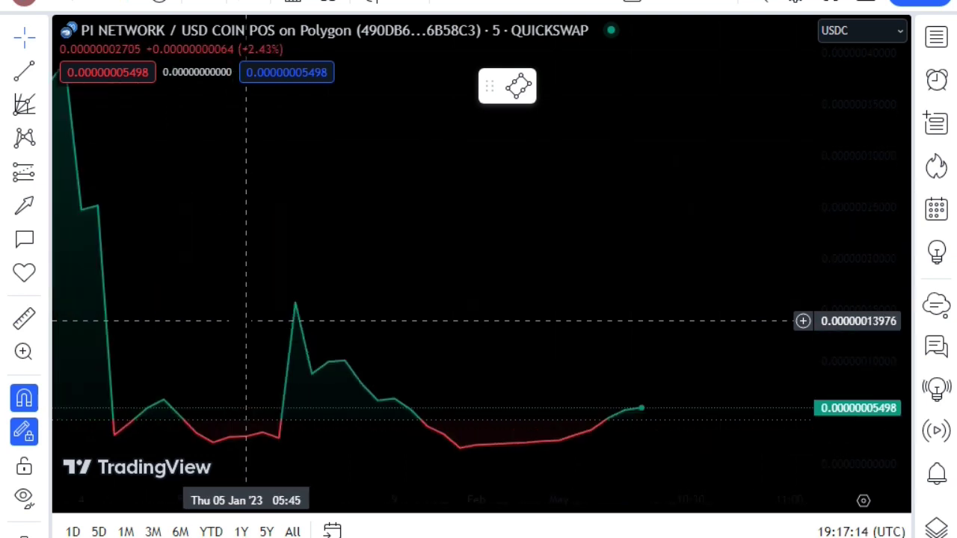
scroll(249, 320, "down", 1)
scroll(247, 321, "down", 1)
scroll(246, 321, "up", 1)
scroll(243, 322, "up", 1)
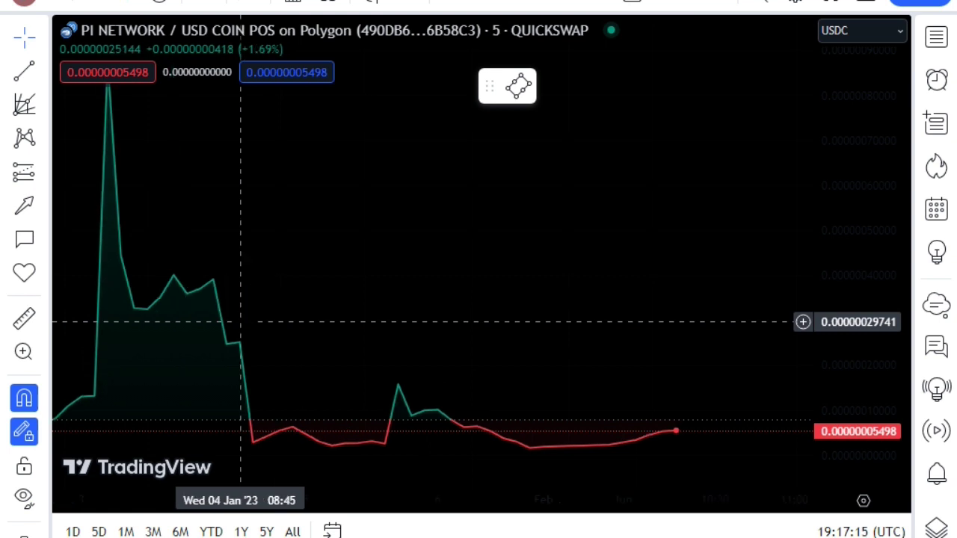
scroll(240, 321, "up", 1)
scroll(242, 322, "up", 1)
scroll(242, 321, "up", 1)
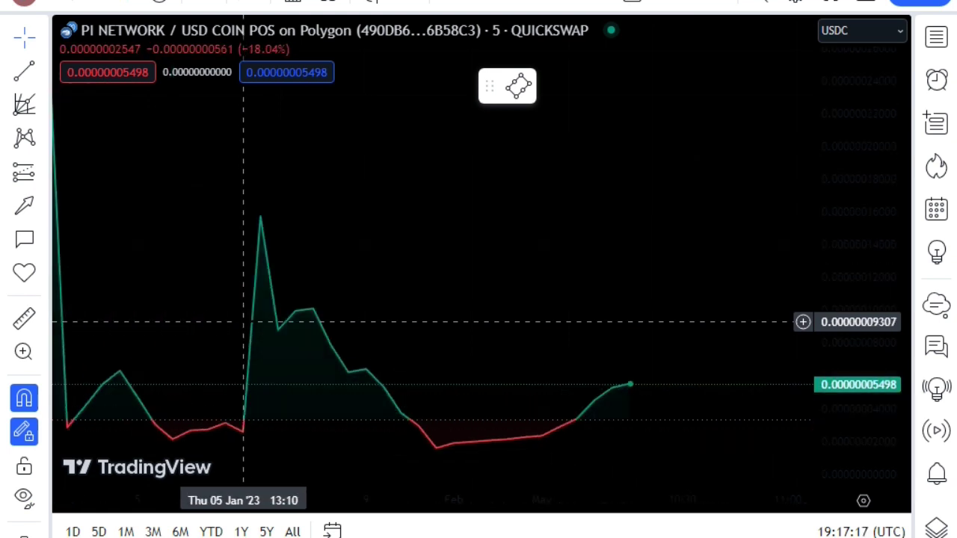
scroll(244, 321, "up", 1)
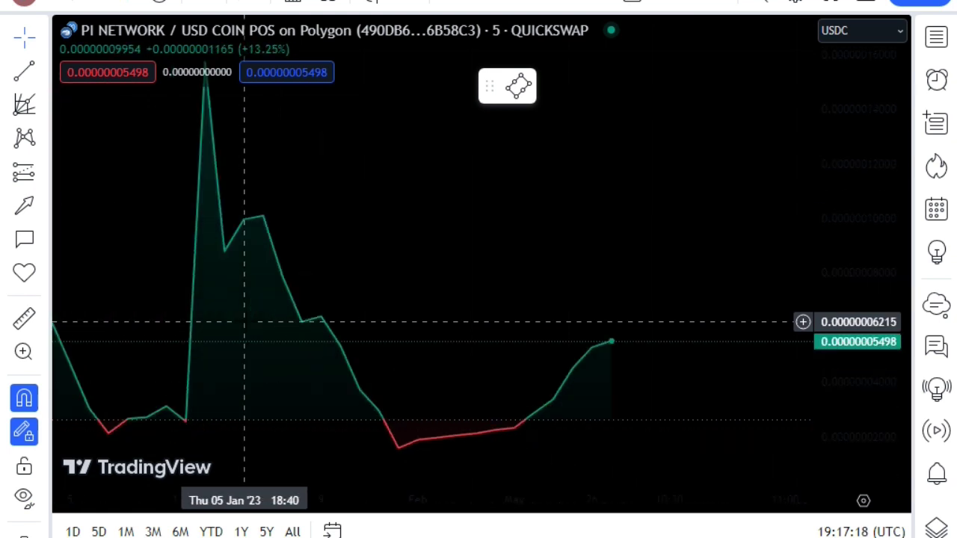
scroll(244, 321, "down", 1)
scroll(258, 320, "down", 1)
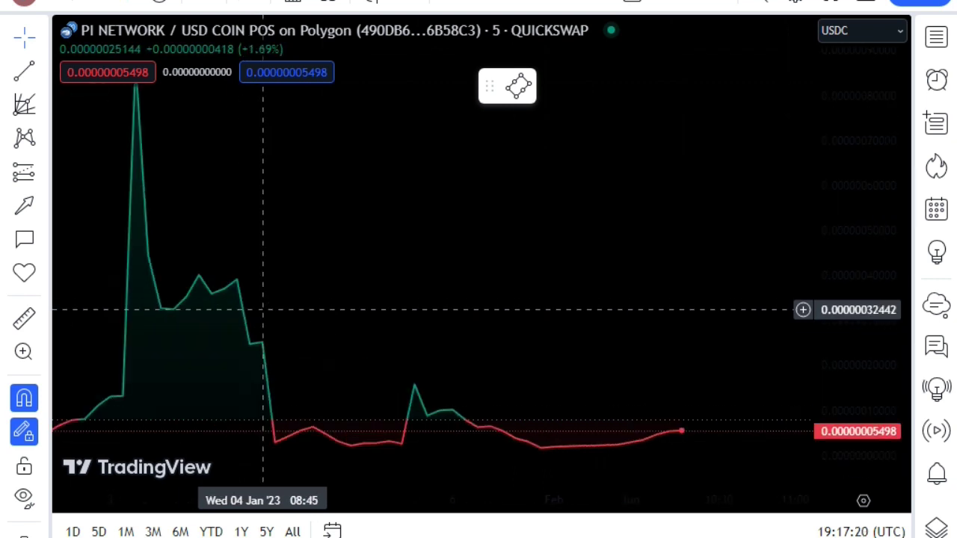
scroll(260, 319, "up", 1)
scroll(255, 319, "up", 1)
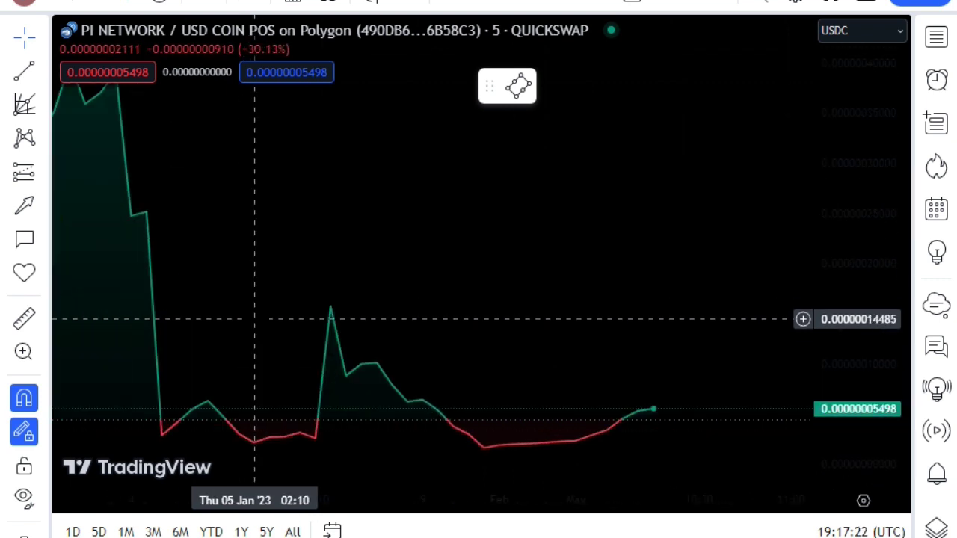
scroll(255, 319, "up", 1)
scroll(255, 320, "up", 1)
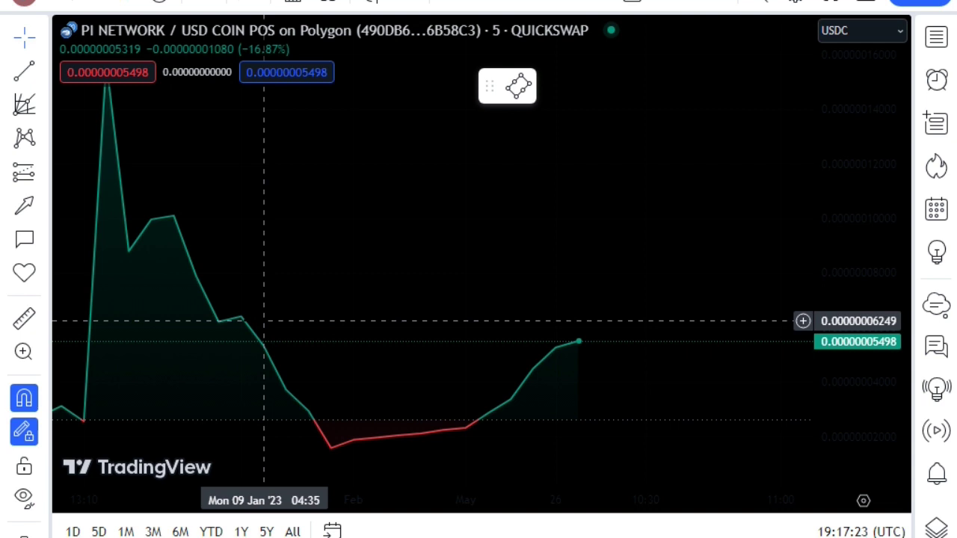
scroll(258, 320, "up", 1)
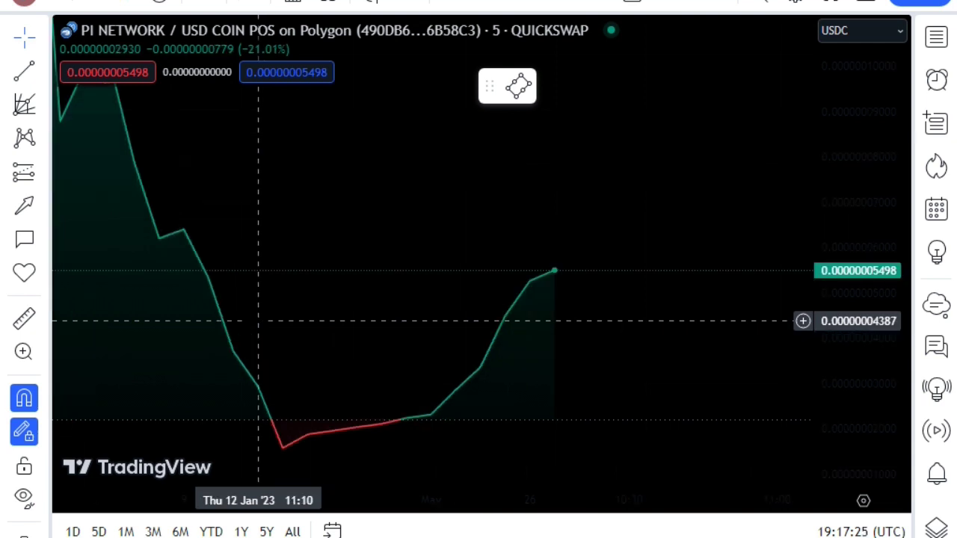
scroll(258, 321, "down", 1)
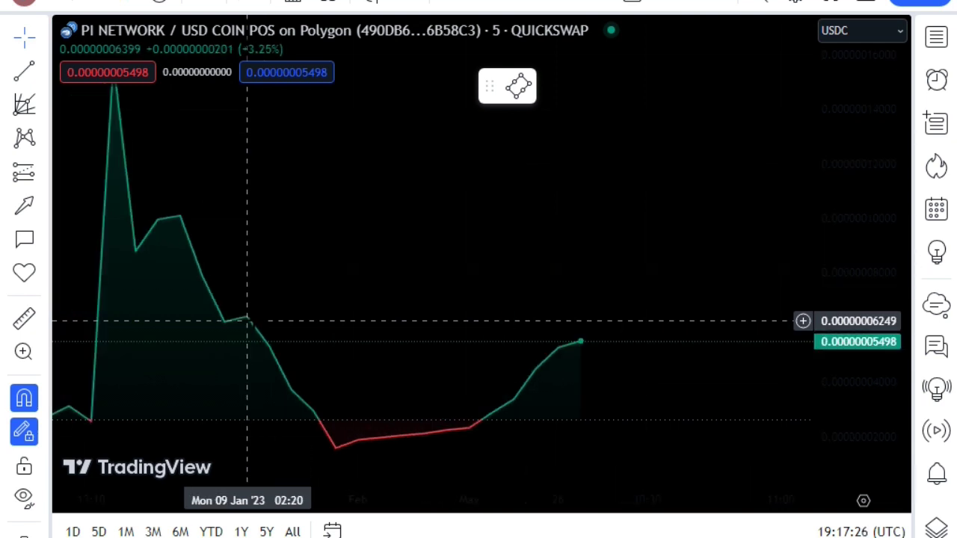
scroll(248, 320, "down", 1)
scroll(254, 320, "down", 1)
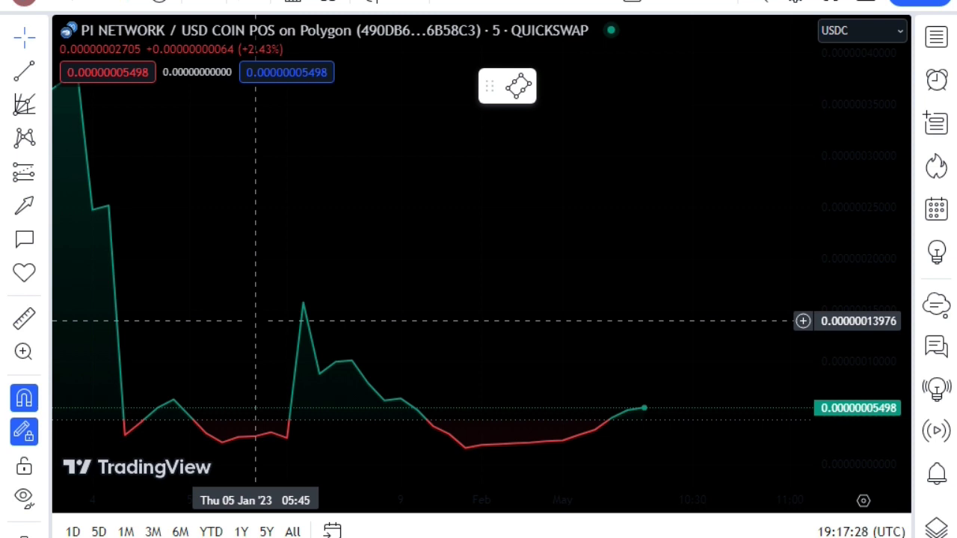
scroll(255, 320, "up", 1)
scroll(256, 321, "up", 1)
scroll(258, 317, "up", 1)
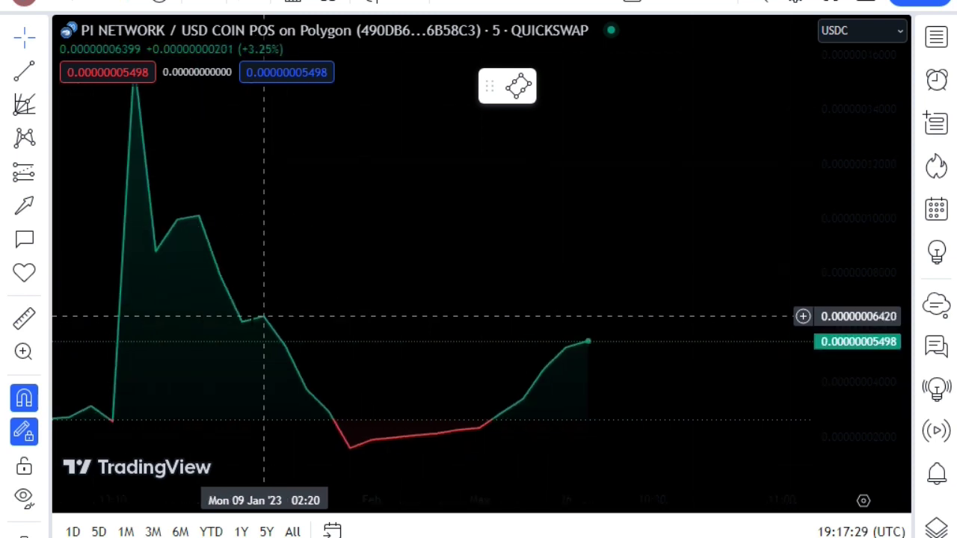
scroll(241, 312, "down", 1)
scroll(240, 307, "down", 1)
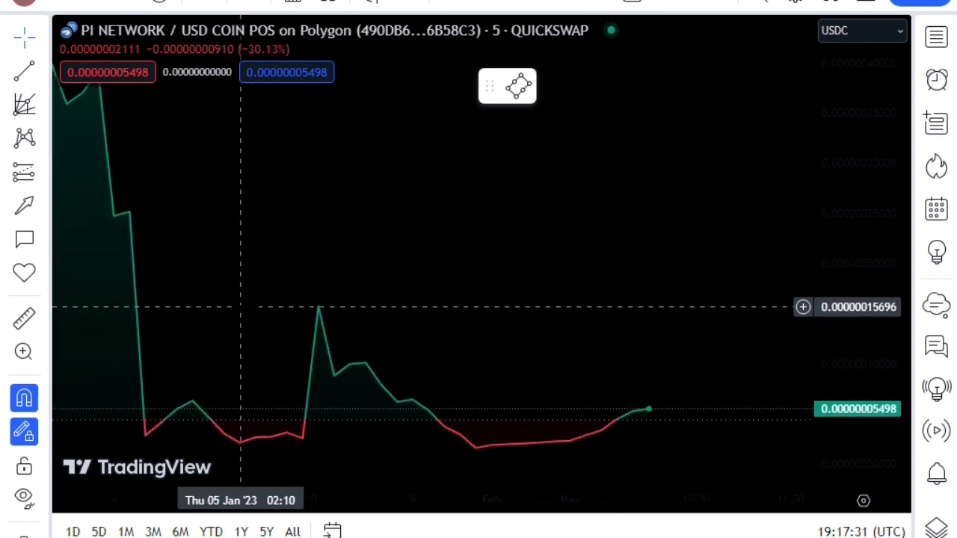
scroll(246, 308, "down", 1)
scroll(247, 313, "up", 1)
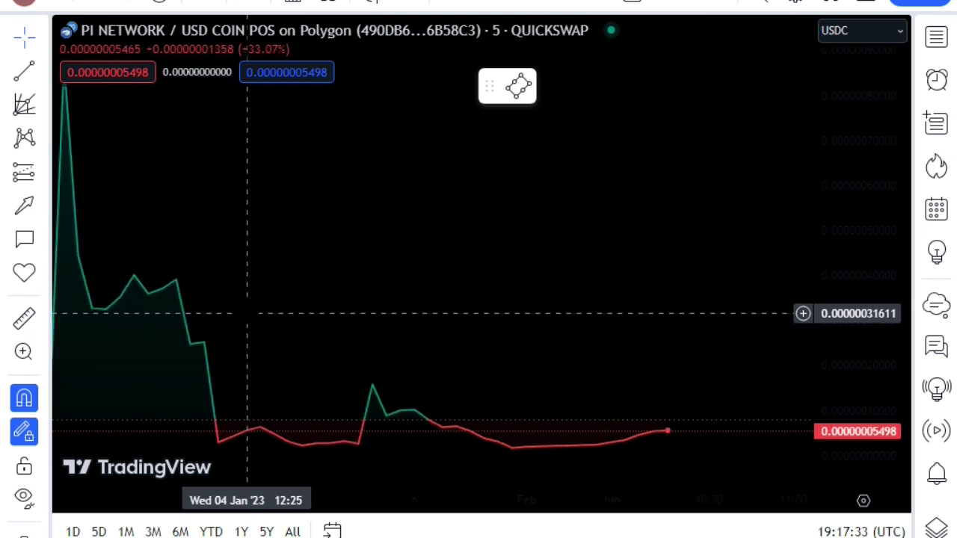
scroll(247, 313, "up", 1)
scroll(249, 313, "up", 1)
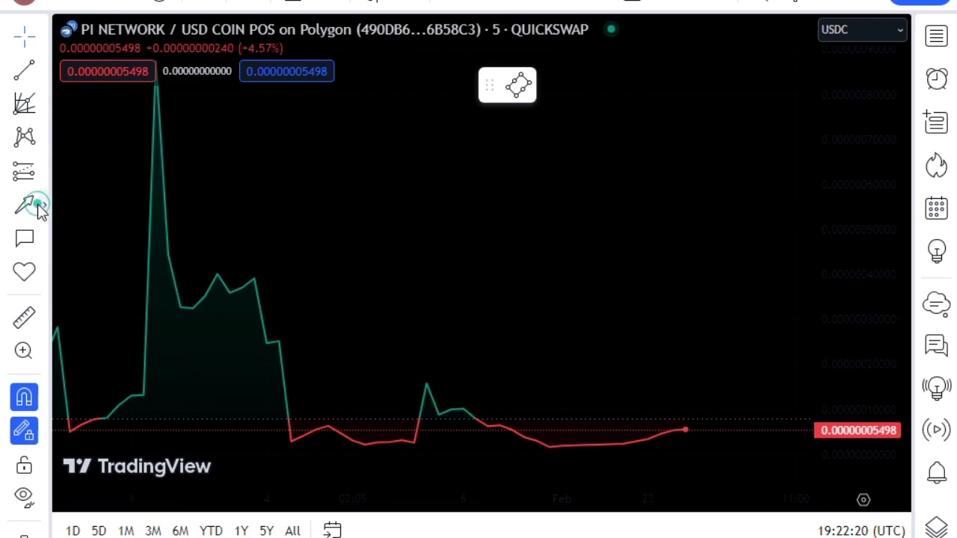
left_click(37, 204)
Draw a 19-point zigzag Path across the Pi Network chart and colour it blue.
left_click(43, 203)
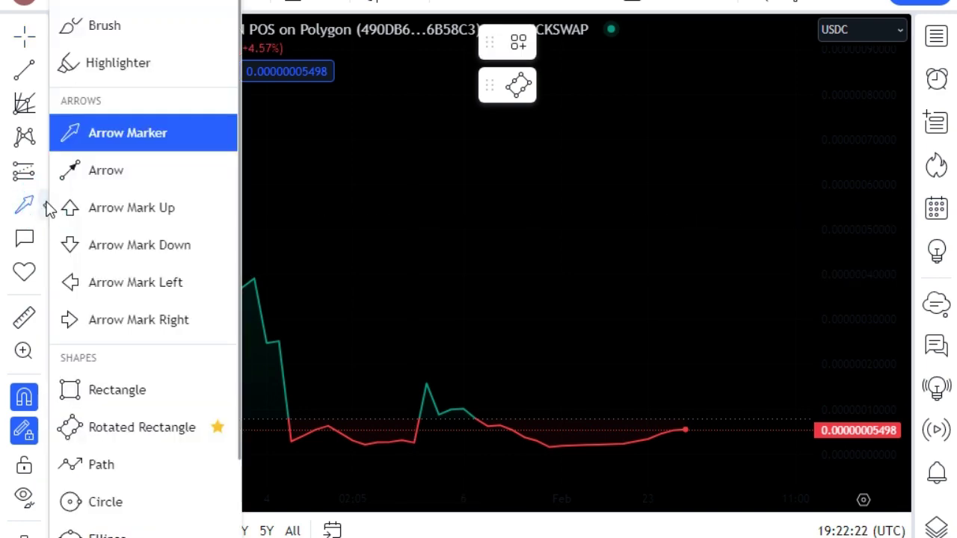
left_click(101, 464)
left_click(82, 425)
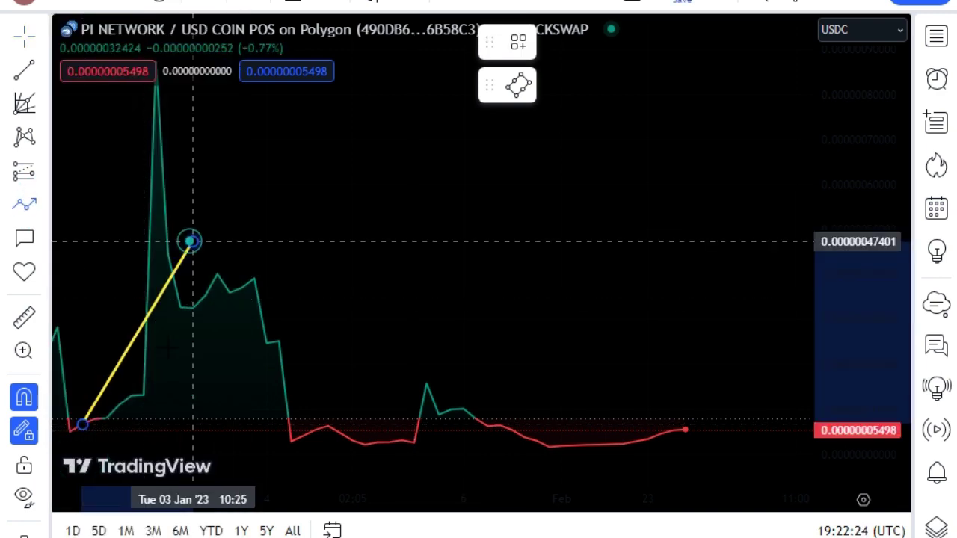
left_click(192, 241)
left_click(267, 138)
left_click(278, 342)
left_click(389, 138)
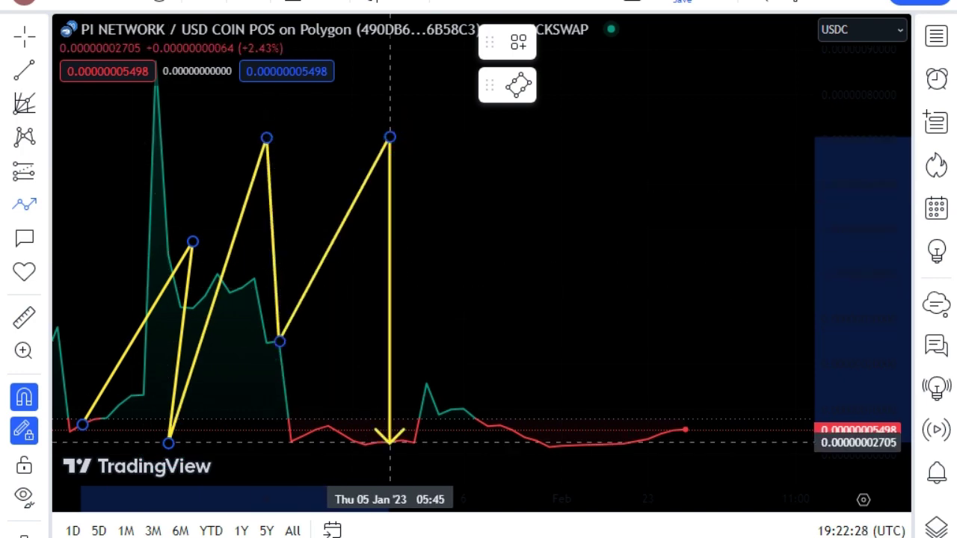
left_click(390, 442)
left_click(414, 357)
left_click(415, 442)
left_click(441, 368)
left_click(463, 467)
left_click(549, 122)
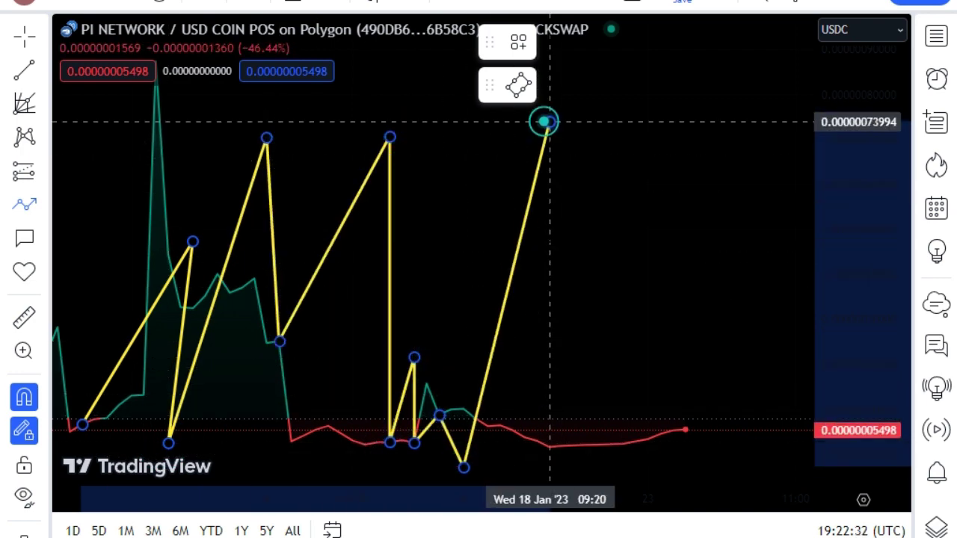
left_click(539, 306)
left_click(562, 223)
left_click(561, 299)
left_click(573, 229)
left_click(587, 311)
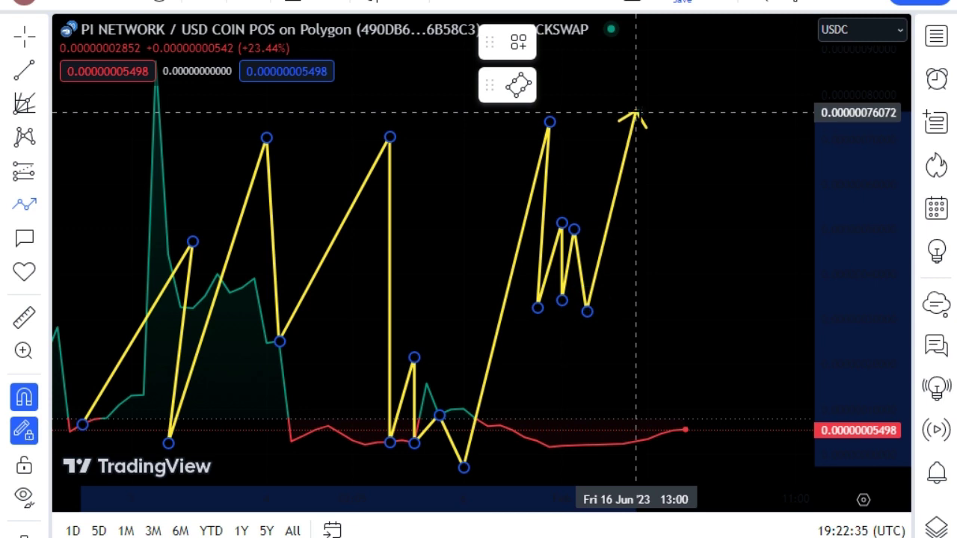
left_click(635, 111)
left_click(647, 439)
double_click(722, 255)
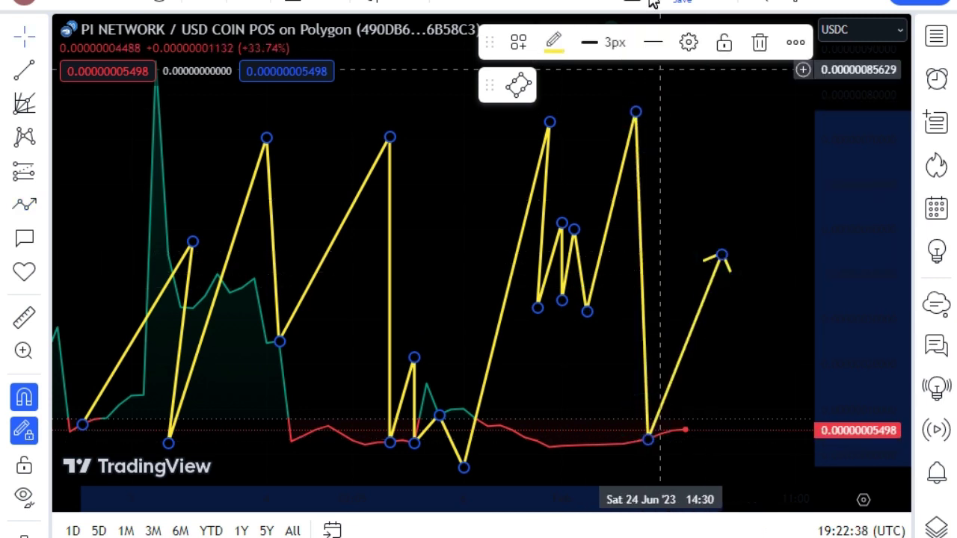
left_click(551, 43)
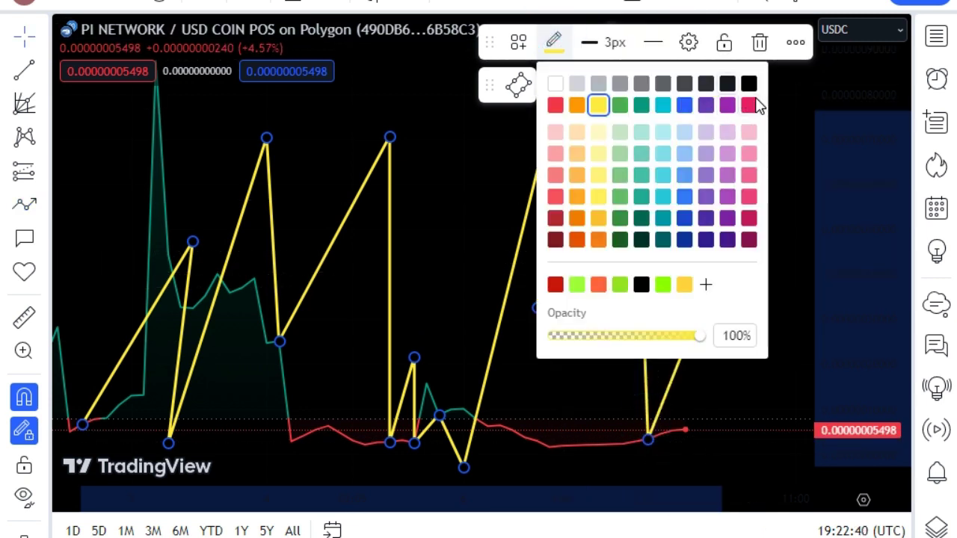
left_click(684, 105)
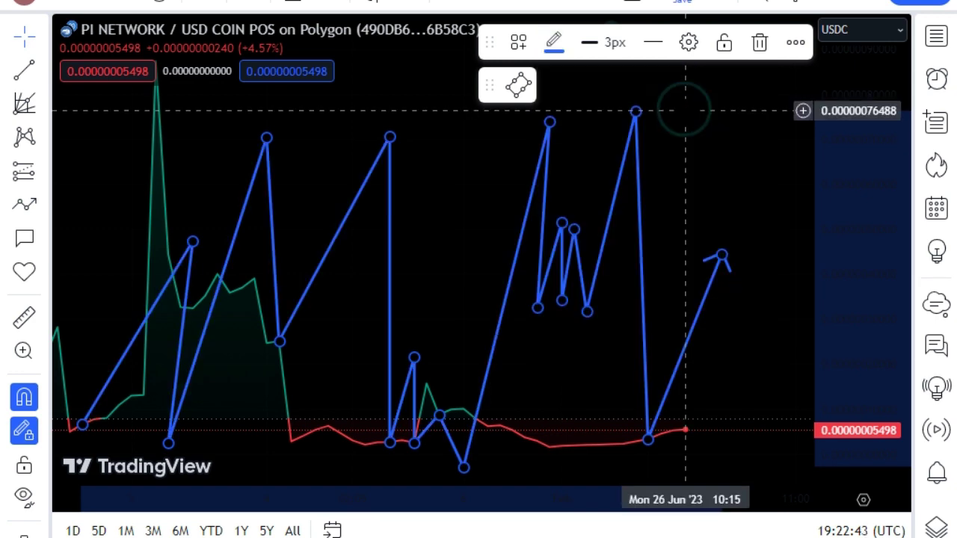
Place purple ring target icons on four of the path's turning points.
left_click(42, 274)
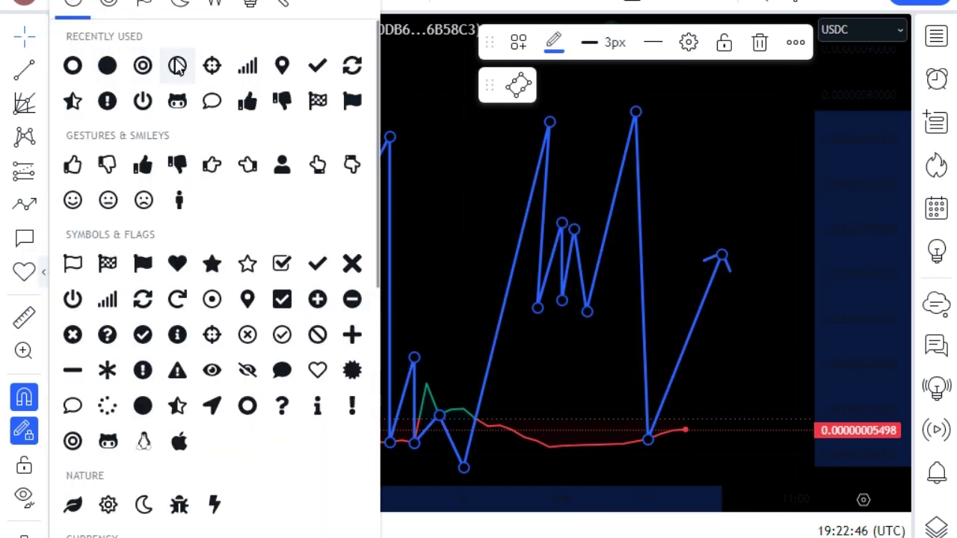
left_click(145, 63)
left_click(193, 235)
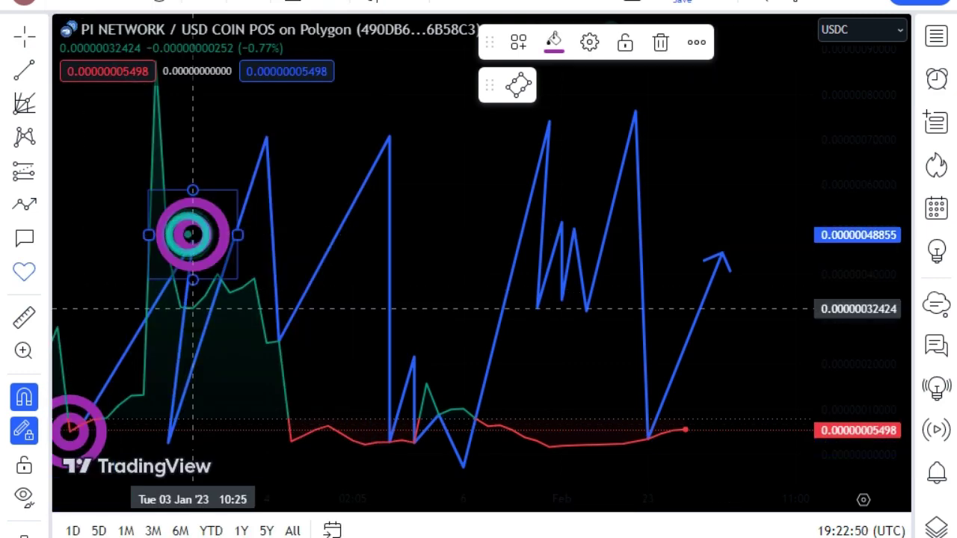
left_click(168, 449)
left_click(267, 135)
left_click(267, 341)
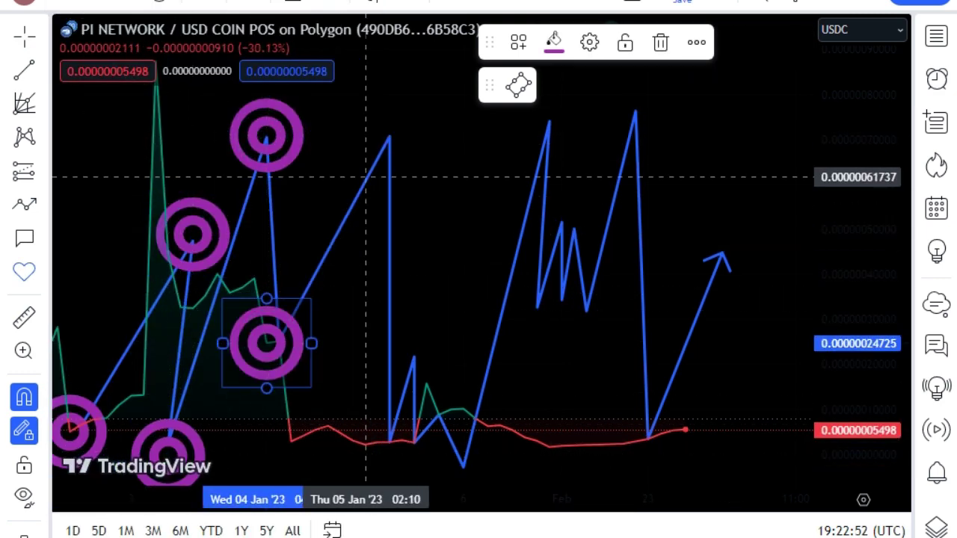